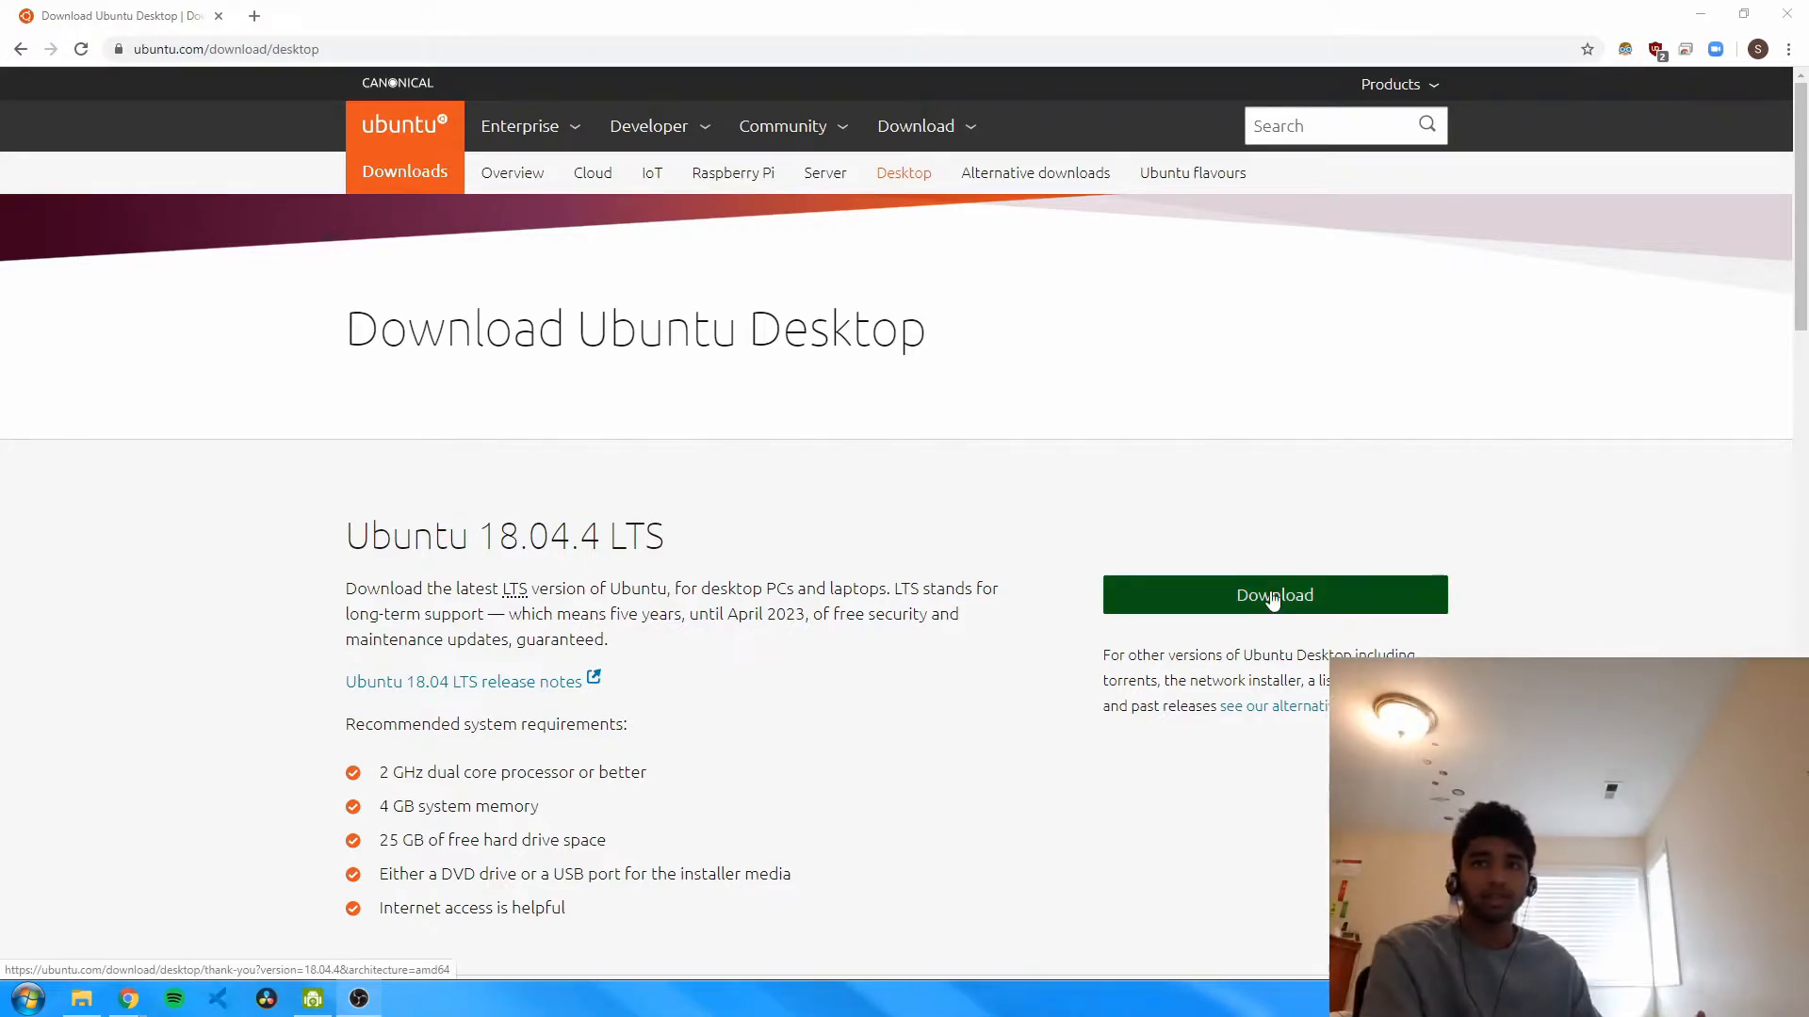
- Download the Ubuntu 18.04.4 LTS desktop ISO into the OSs folder as ubuntu-18.04.4-desktop-amd64.iso, replacing the existing file
{"action": "left_click", "coordinate": [1272, 599]}
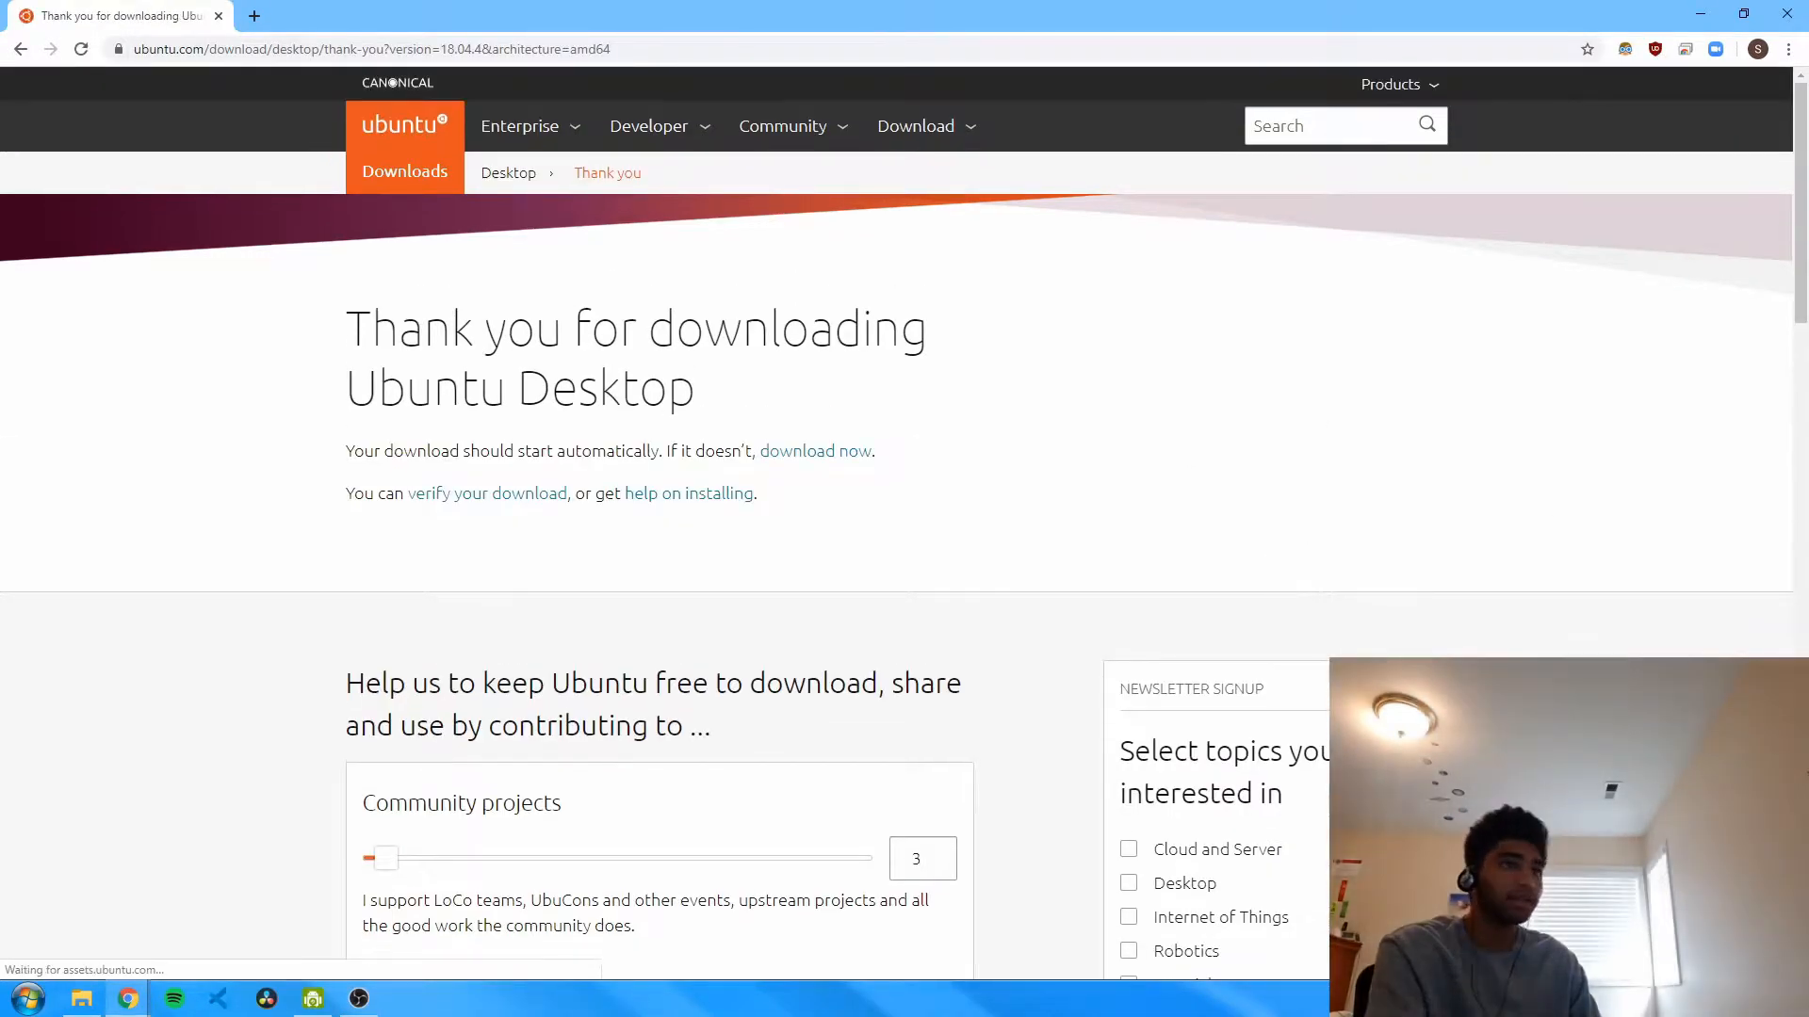
{"action": "scroll", "coordinate": [1797, 310], "scroll_direction": "down", "scroll_amount": 4}
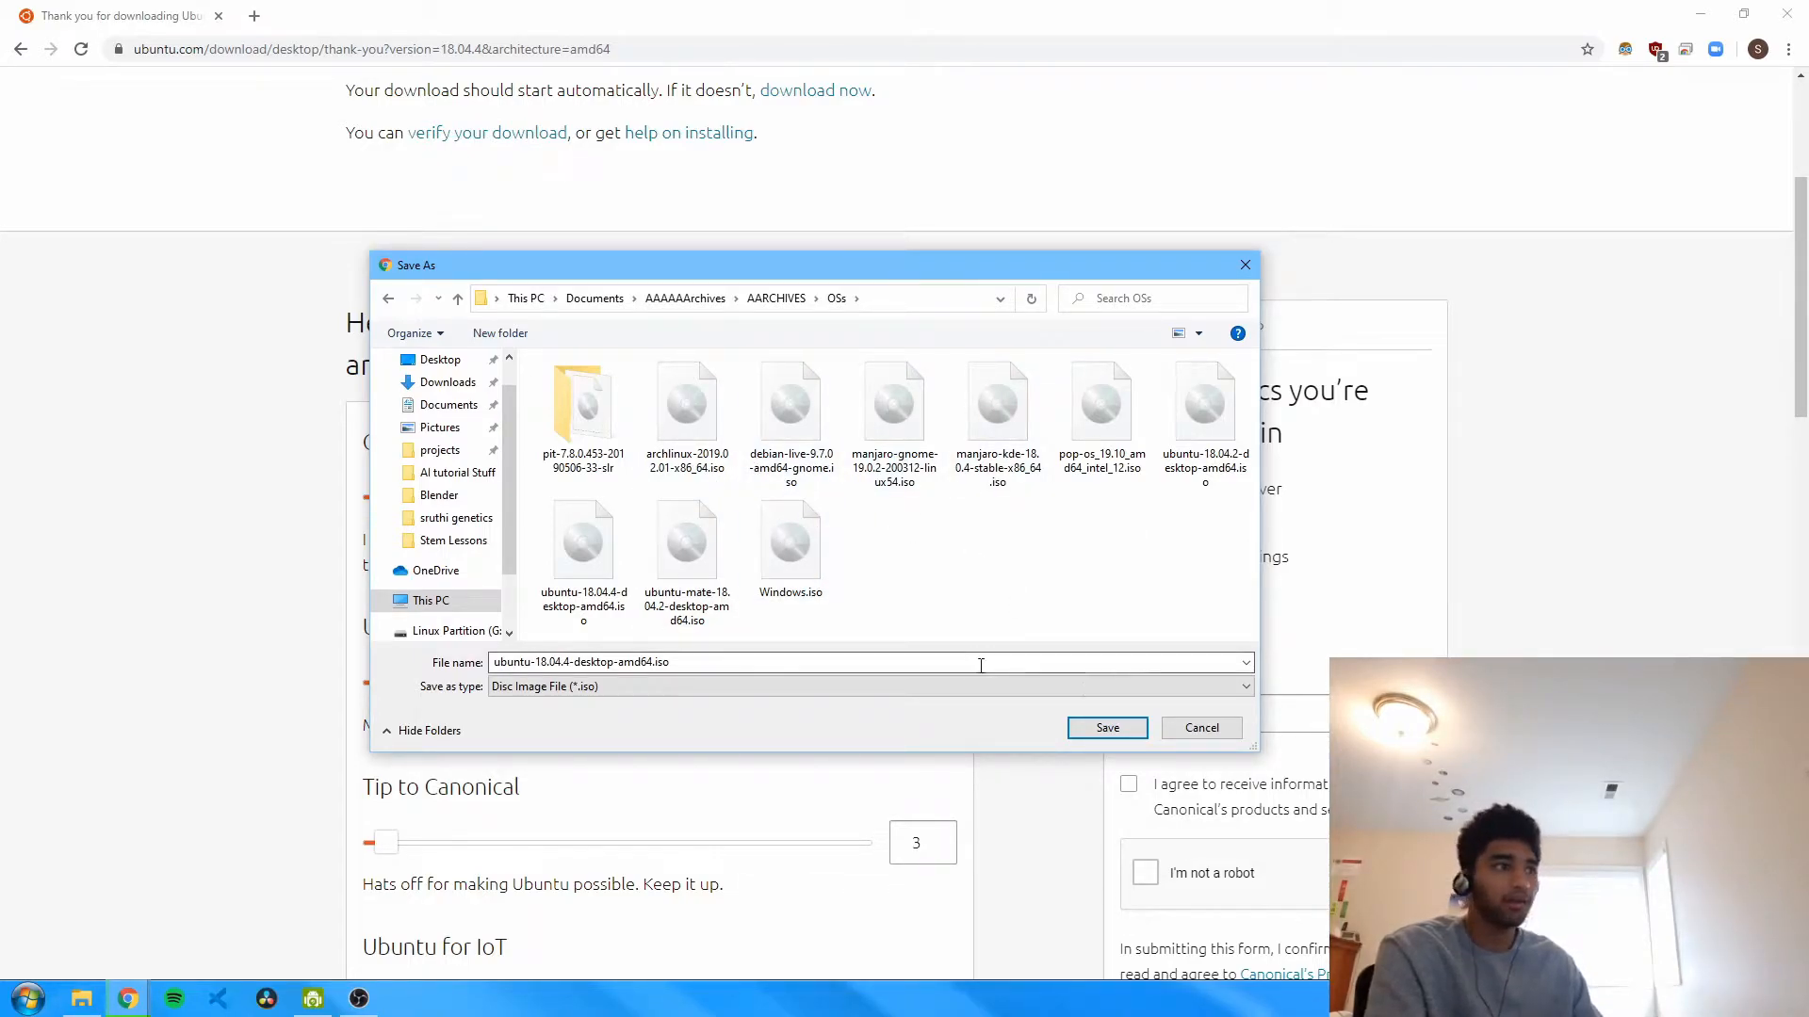
{"action": "left_click", "coordinate": [1108, 728]}
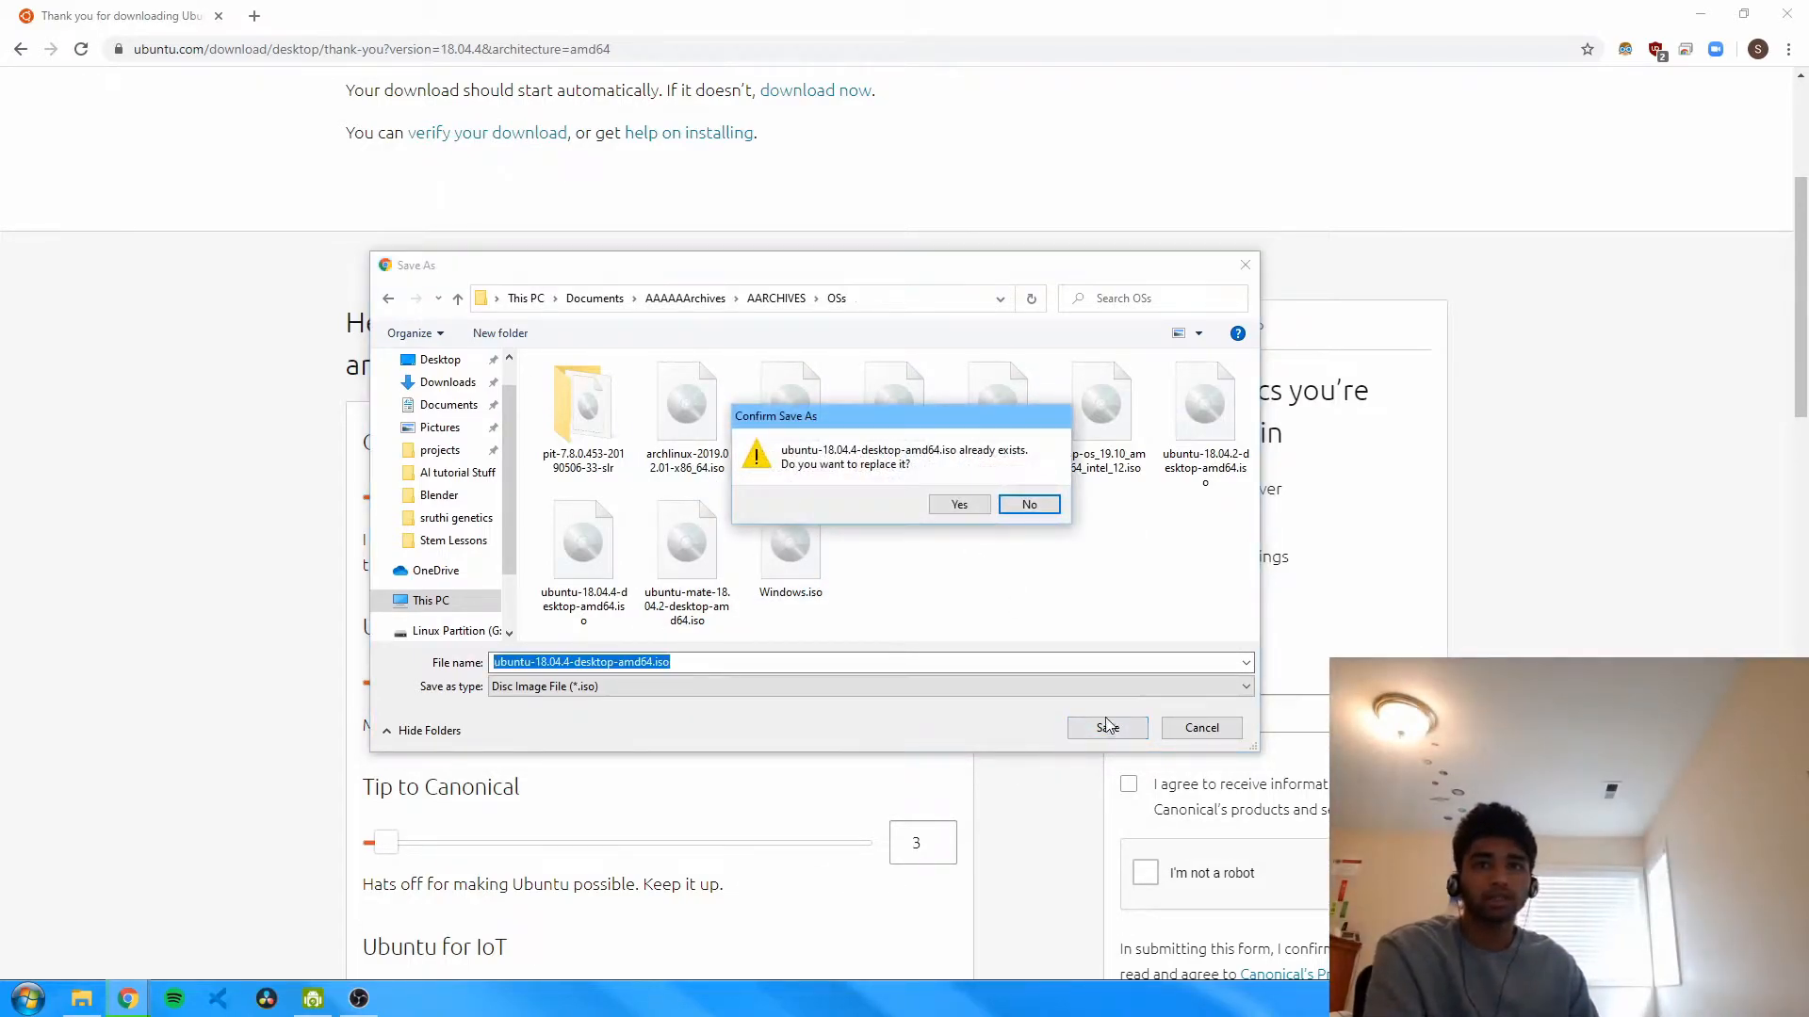
{"action": "left_click", "coordinate": [969, 509]}
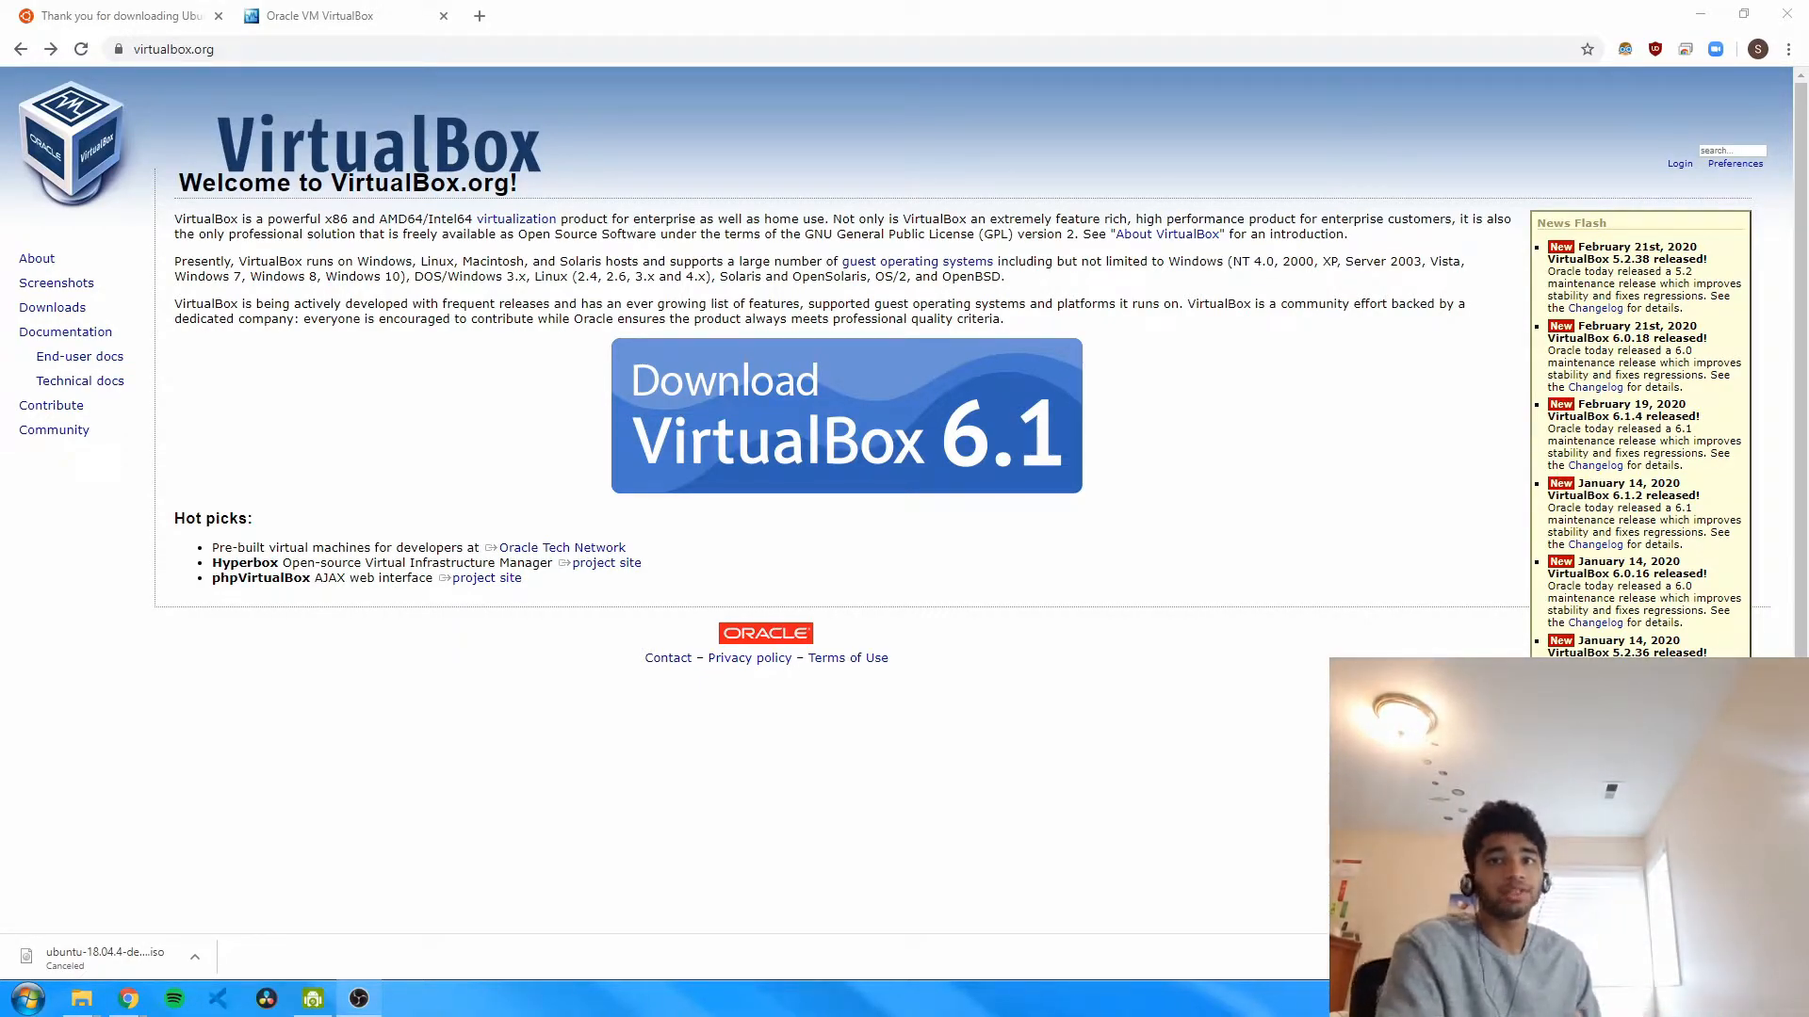
- Download the VirtualBox 6.1.4 platform package for Windows hosts from the VirtualBox website
{"action": "left_click", "coordinate": [857, 385]}
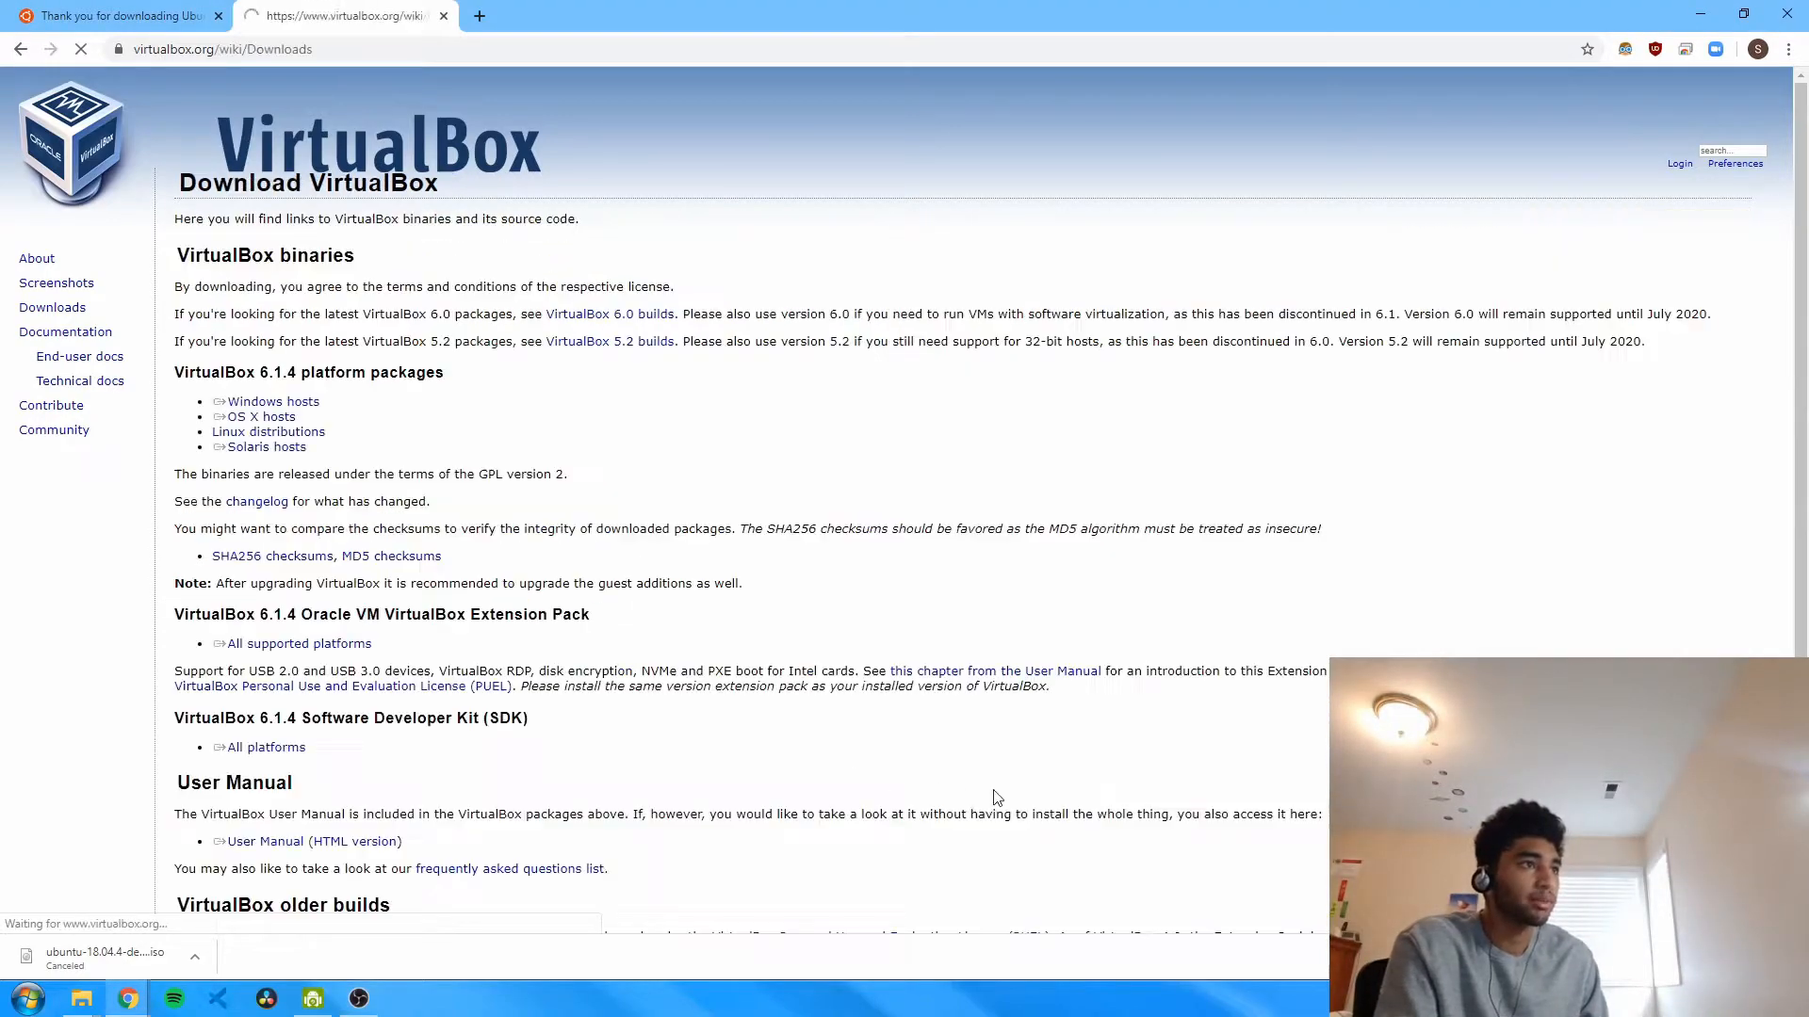
{"action": "left_click", "coordinate": [257, 407]}
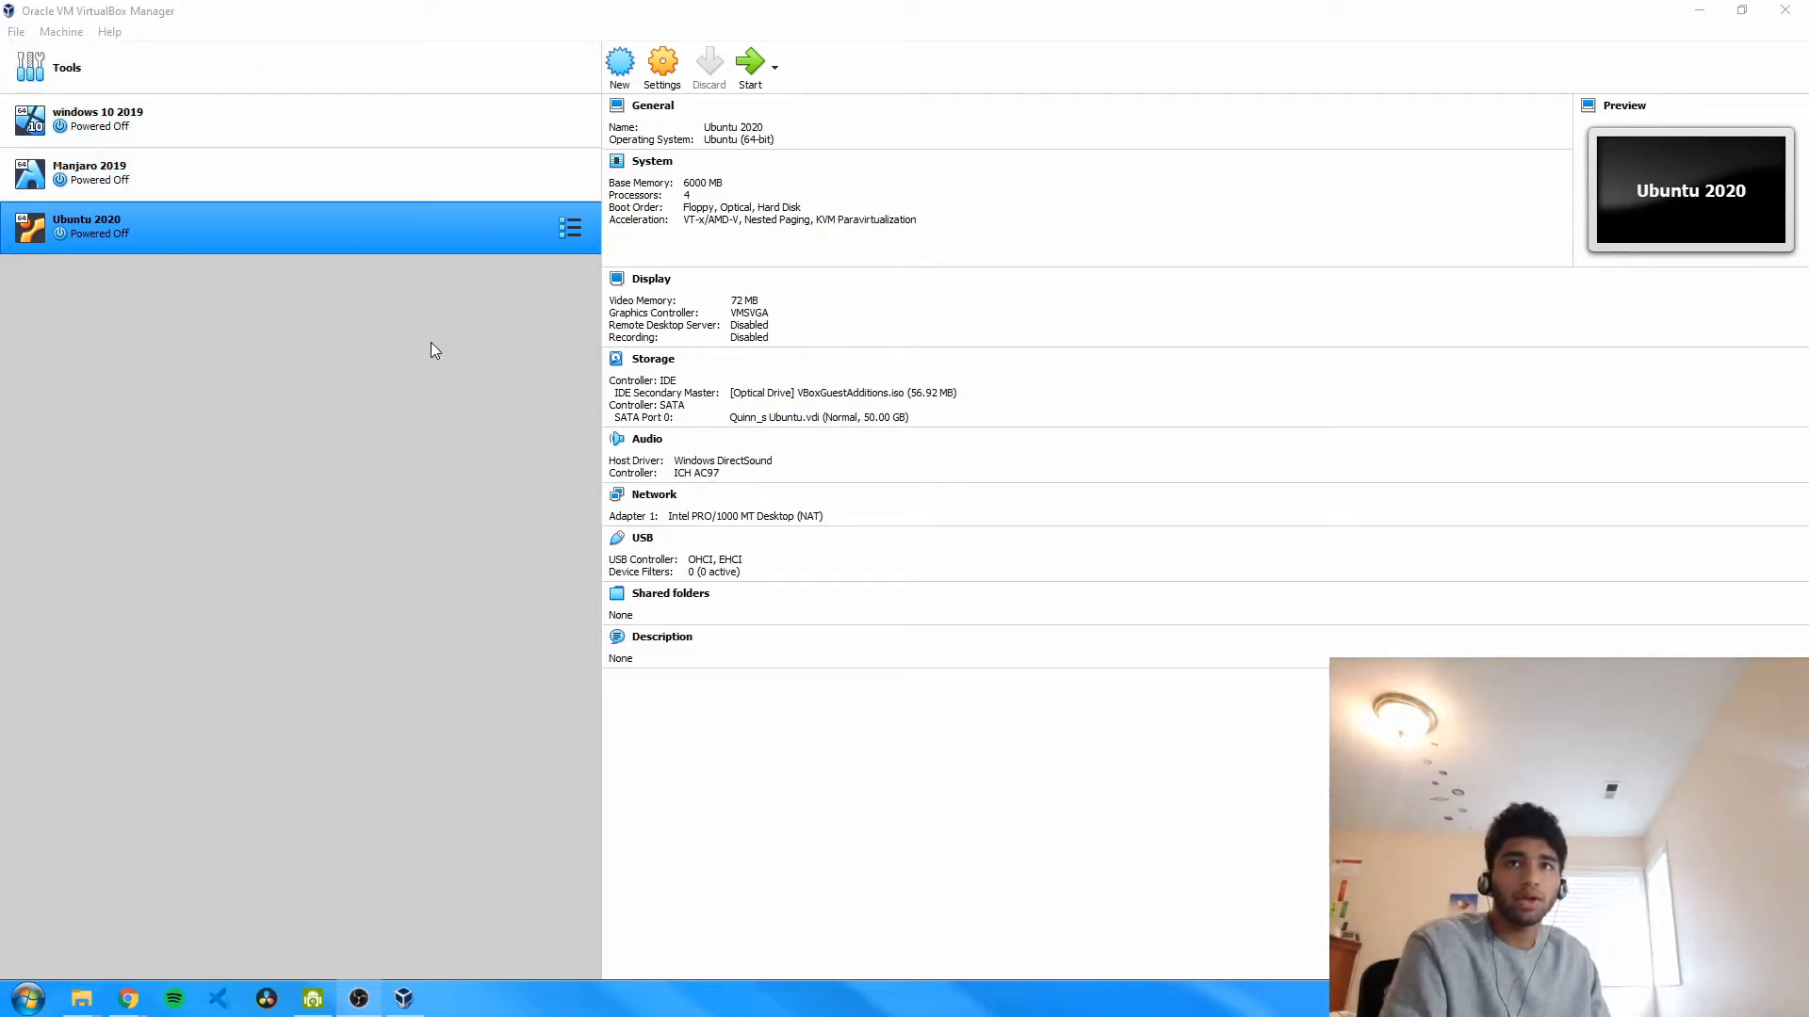
- Start a new virtual machine in VirtualBox named "Tutorial VM" with type Linux and version Ubuntu (64-bit)
{"action": "left_click", "coordinate": [619, 86]}
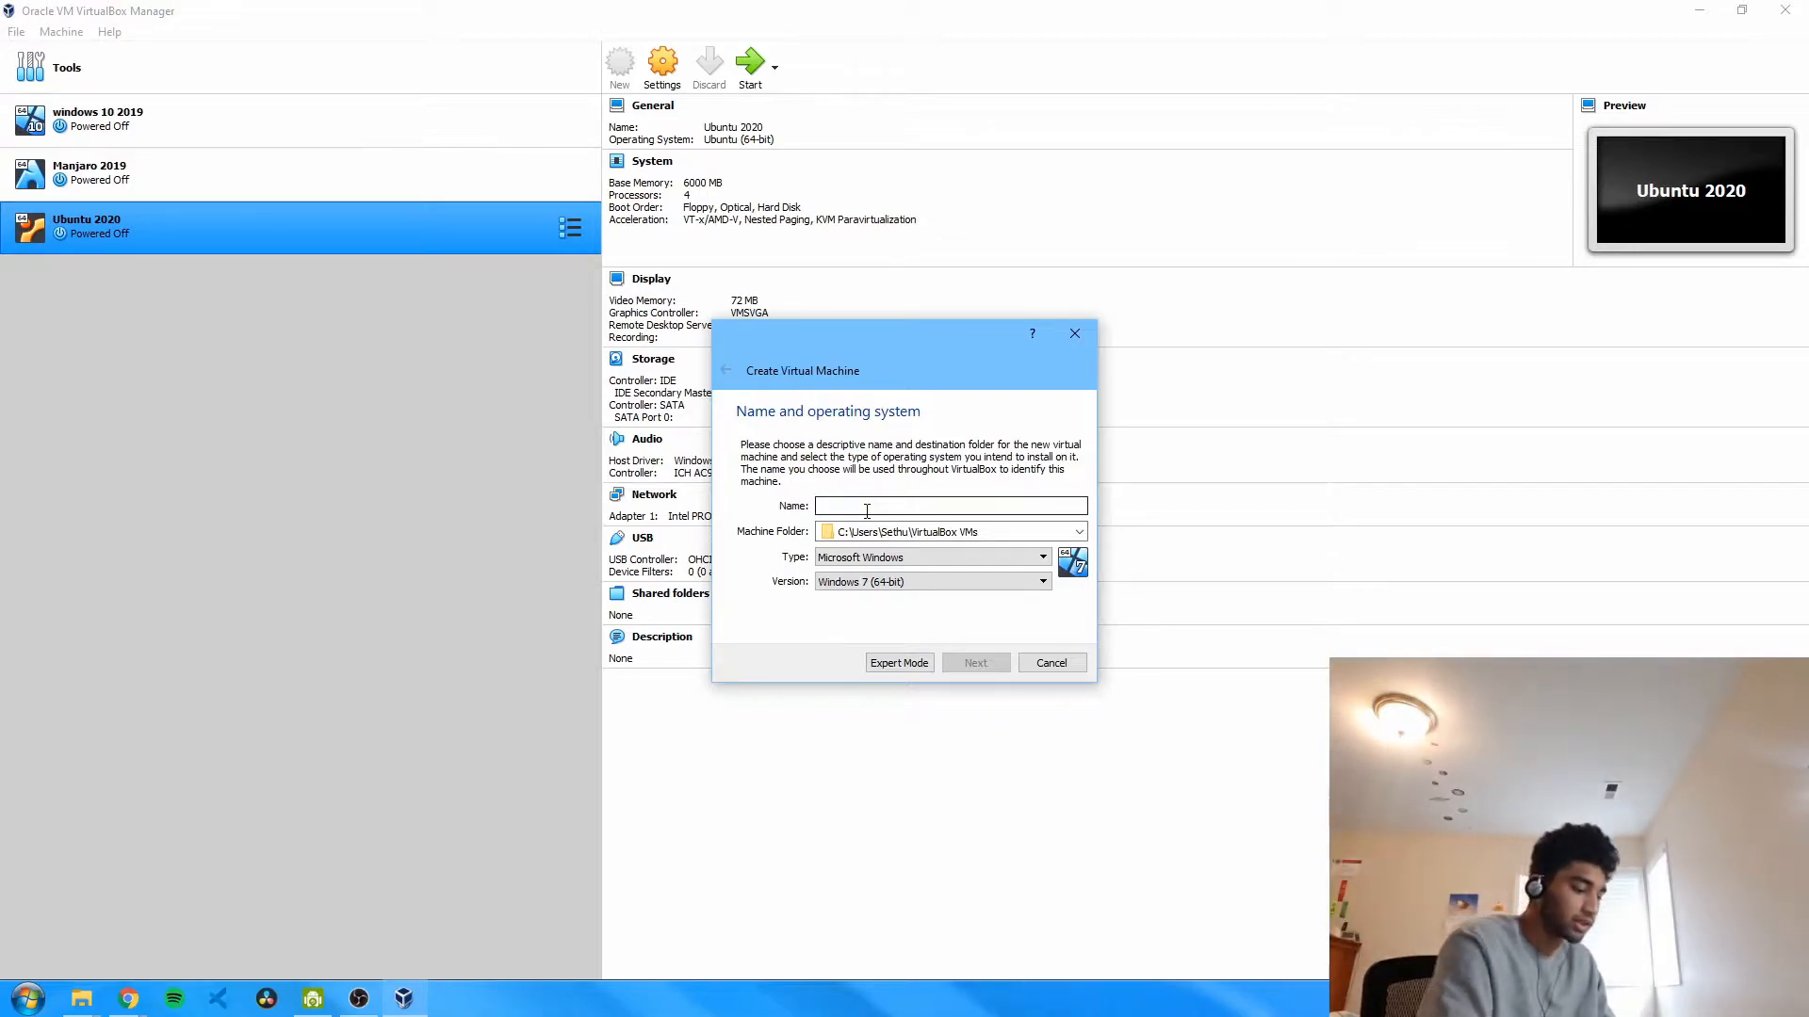
{"action": "type", "text": "Tutoriu"}
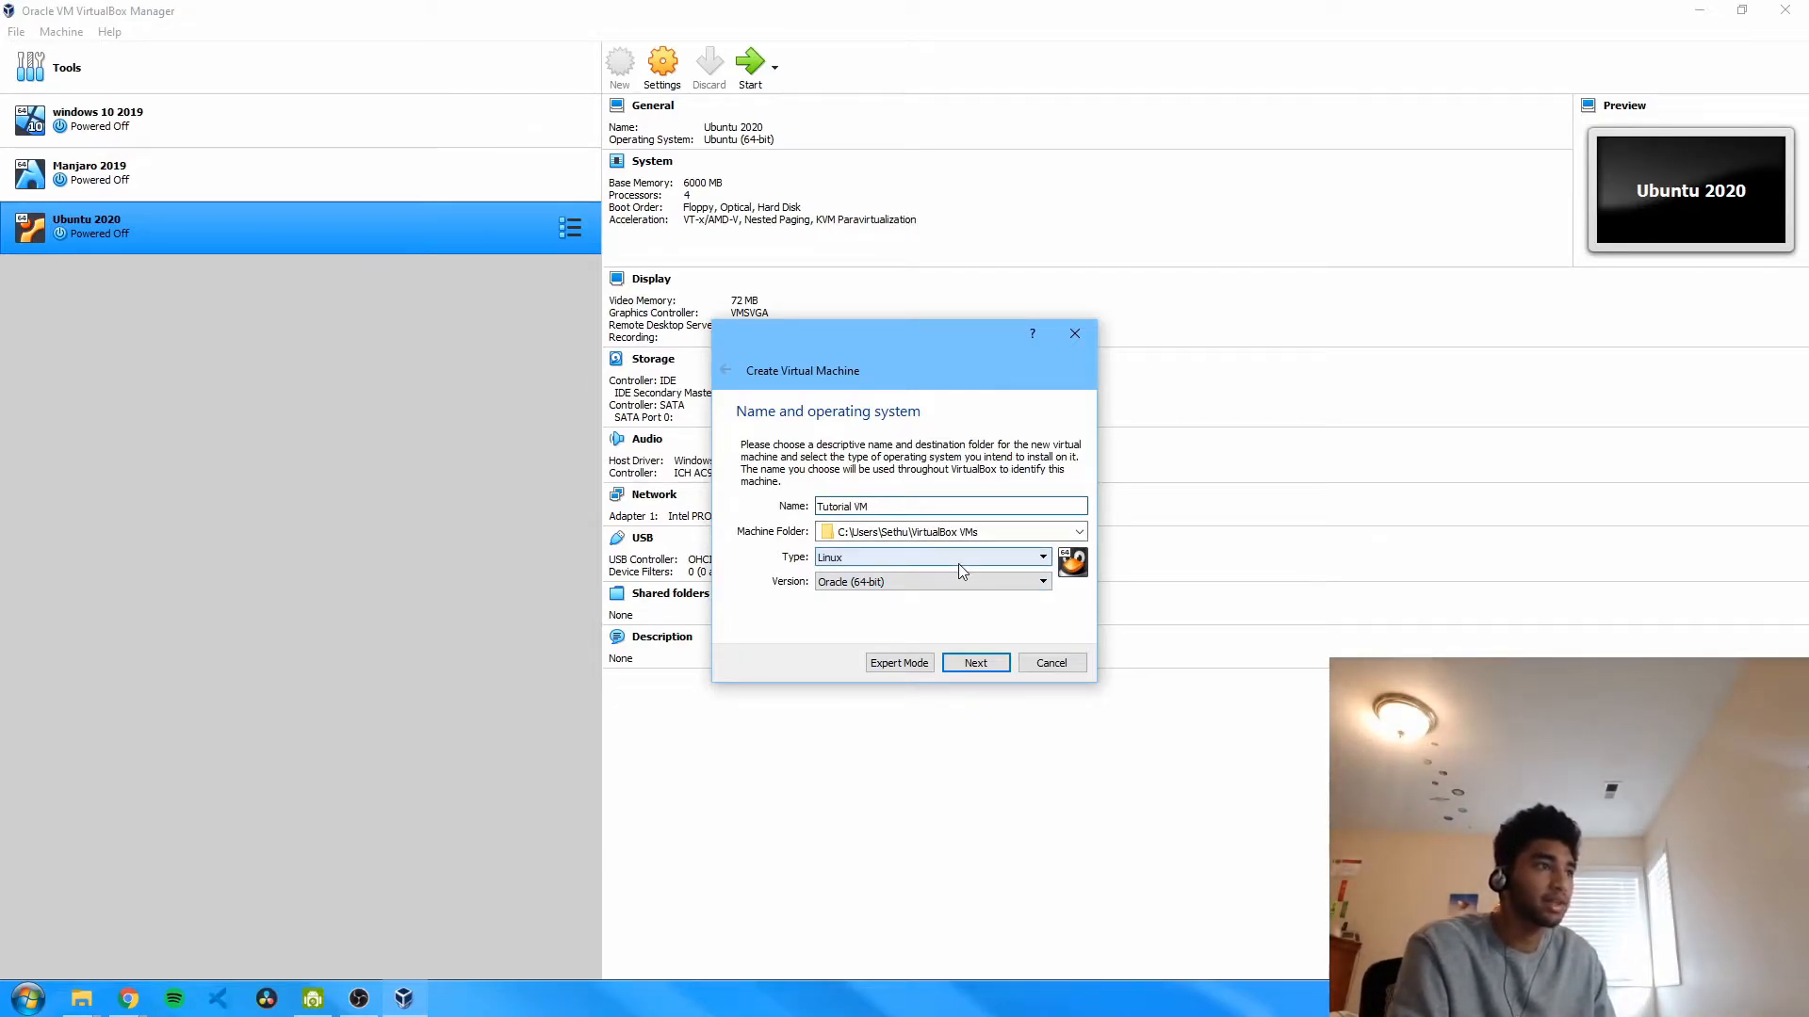
{"action": "left_click", "coordinate": [876, 582]}
{"action": "scroll", "coordinate": [933, 650], "scroll_direction": "down", "scroll_amount": 4}
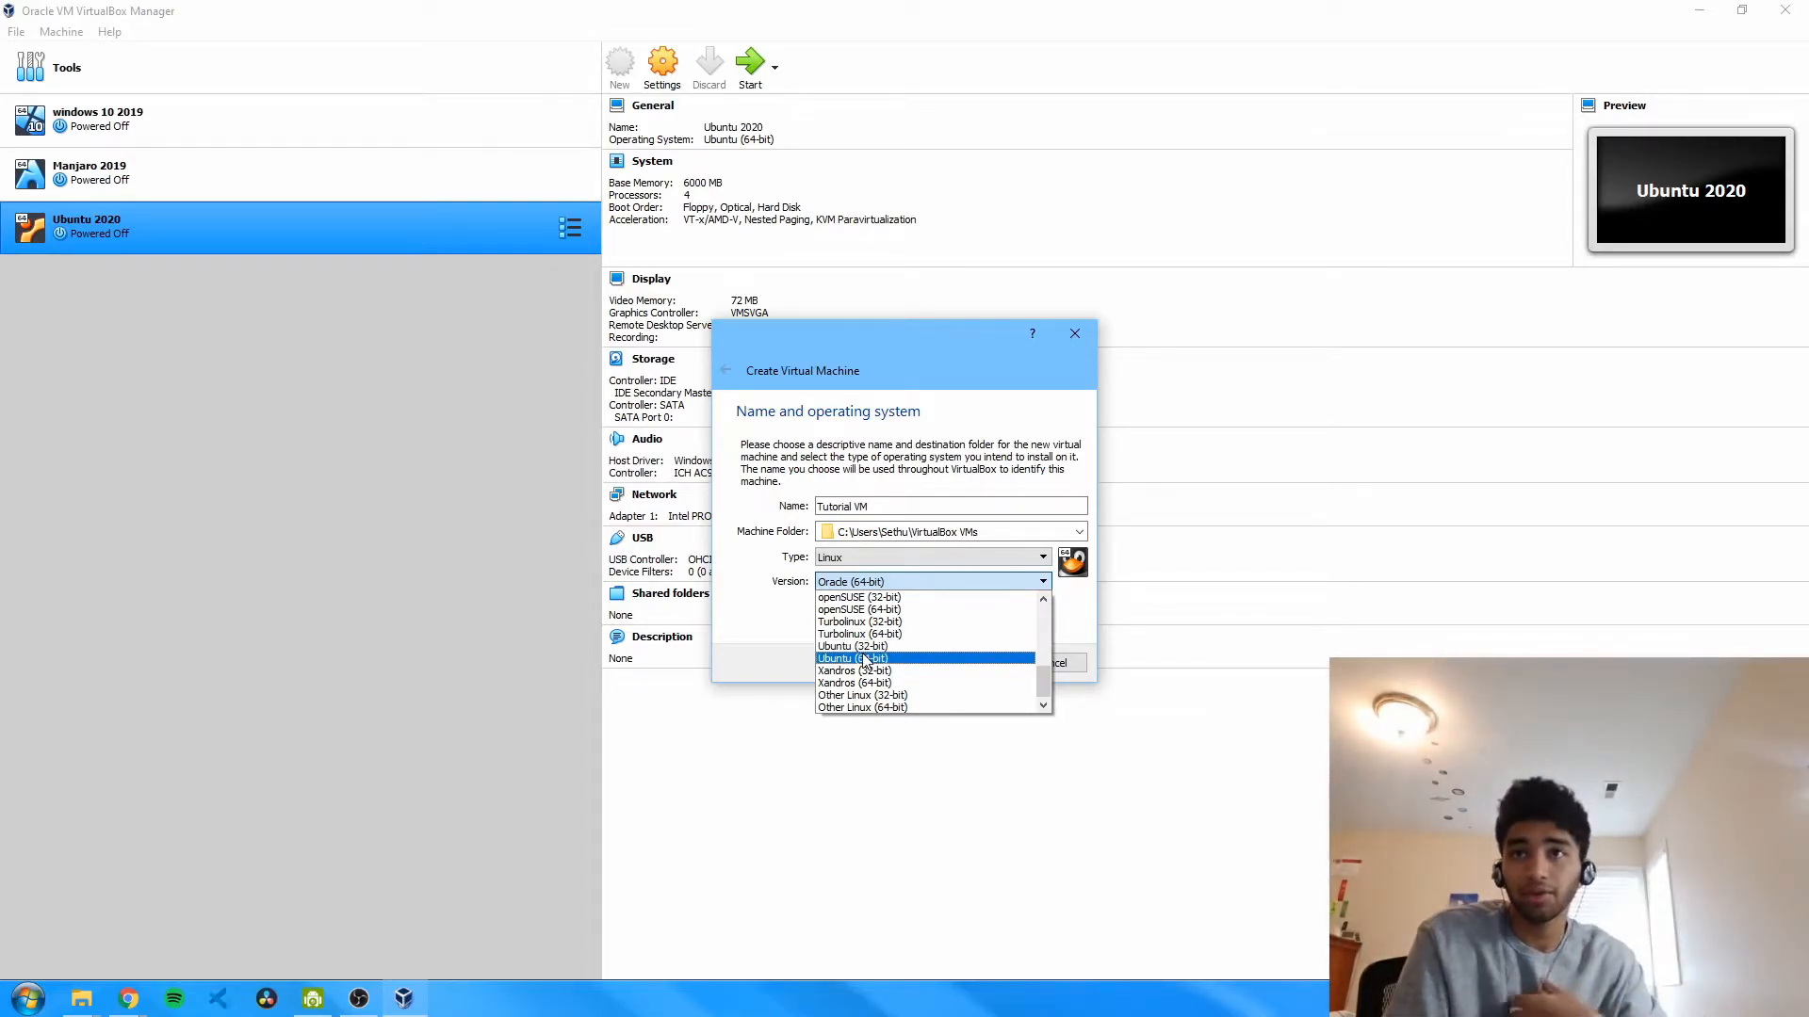
{"action": "left_click", "coordinate": [865, 658]}
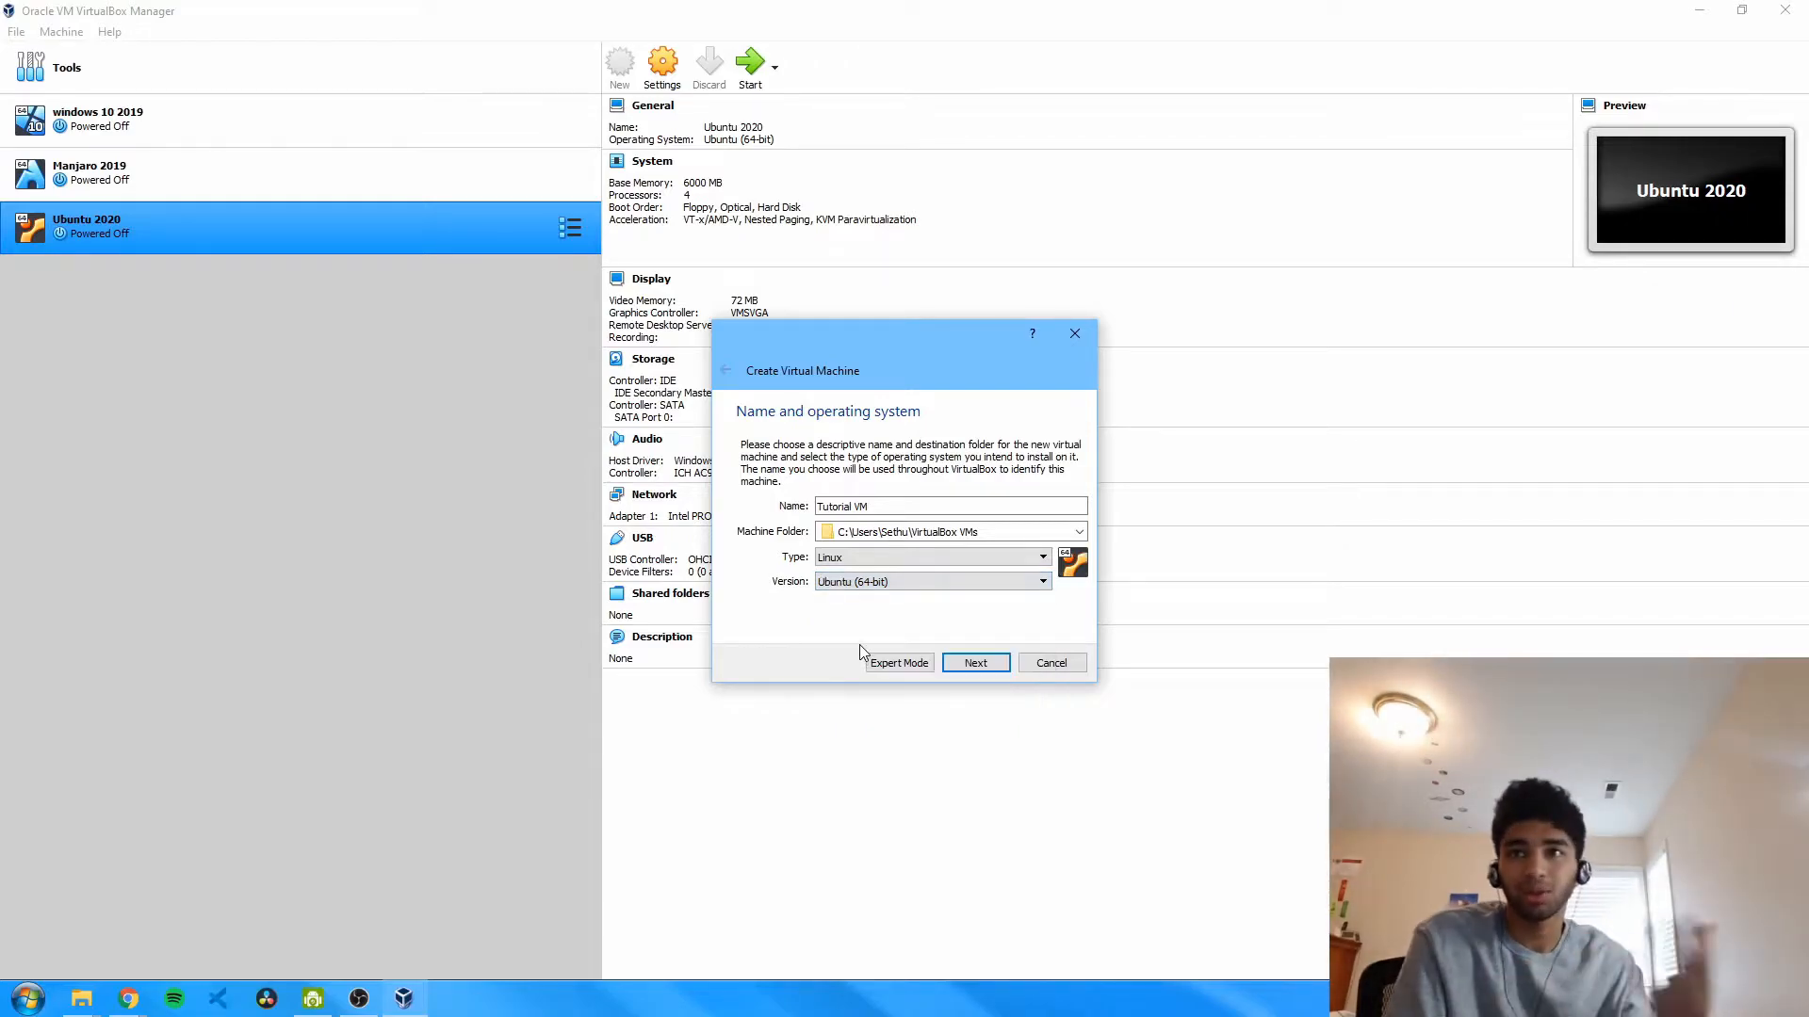
{"action": "left_click", "coordinate": [976, 663]}
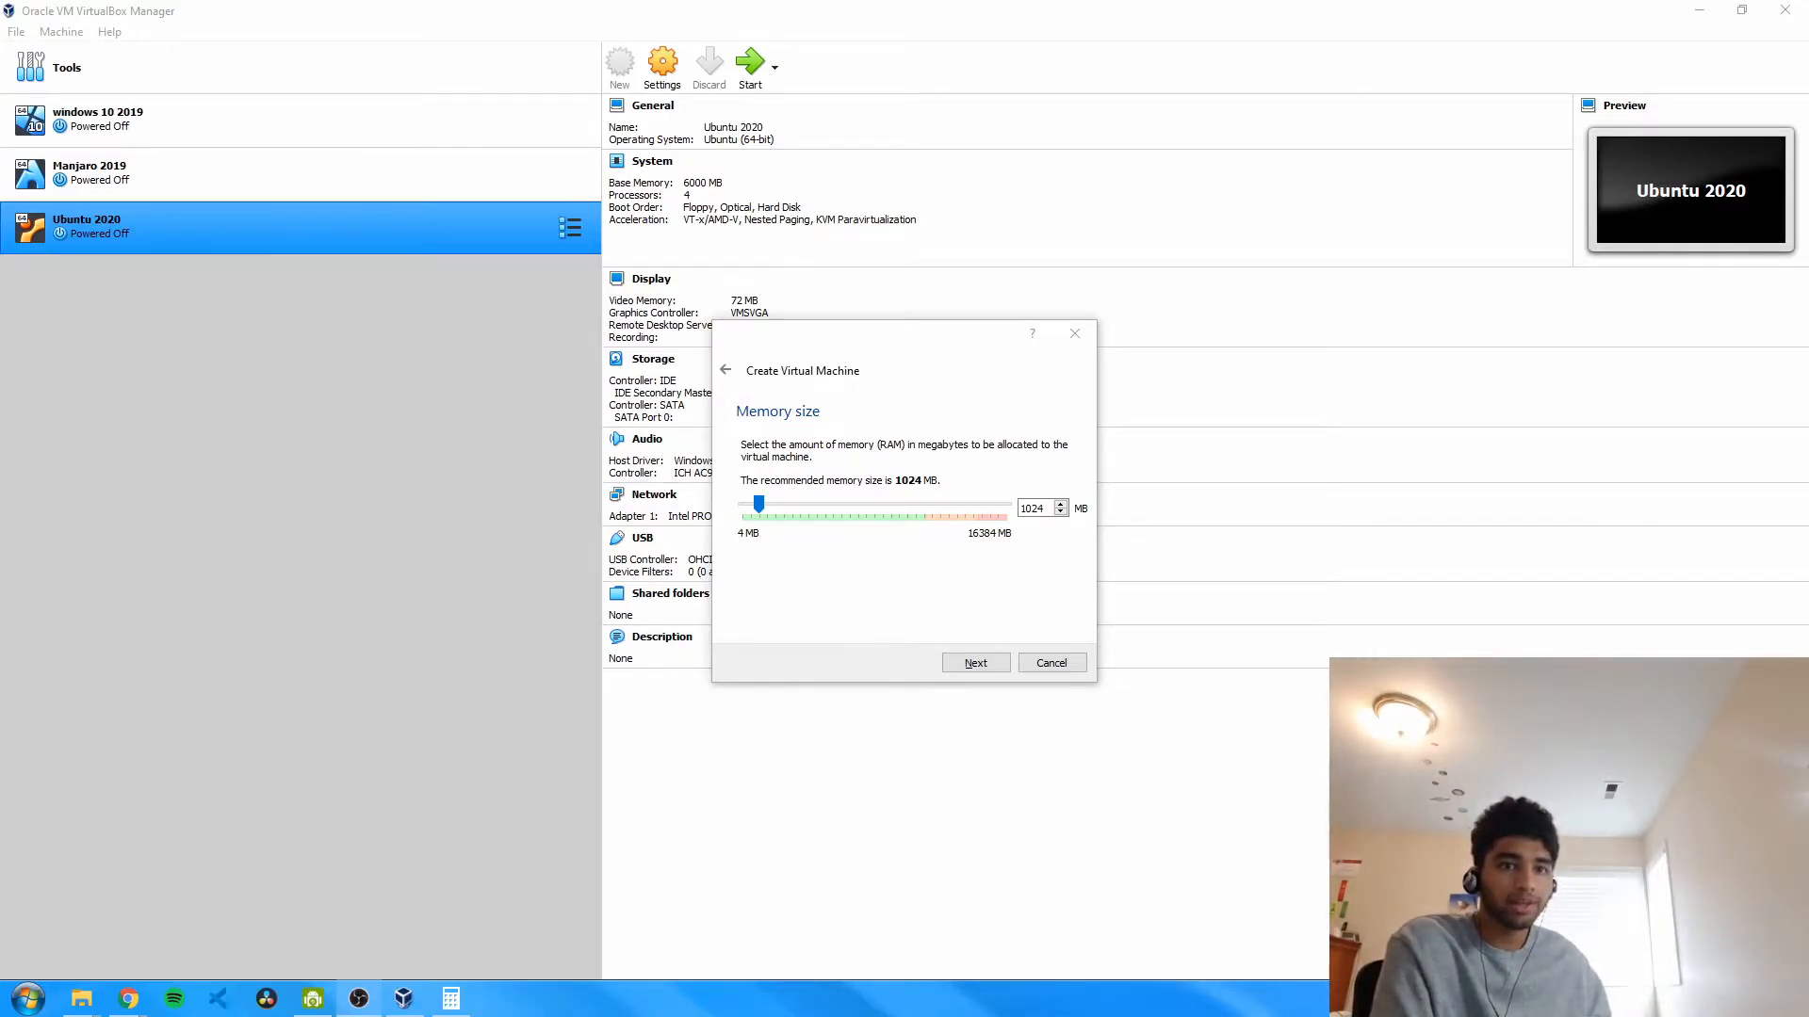
- Switch to Calculator and multiply 1024 by 4 to work out the memory size in megabytes
{"action": "key", "text": "alt+Tab"}
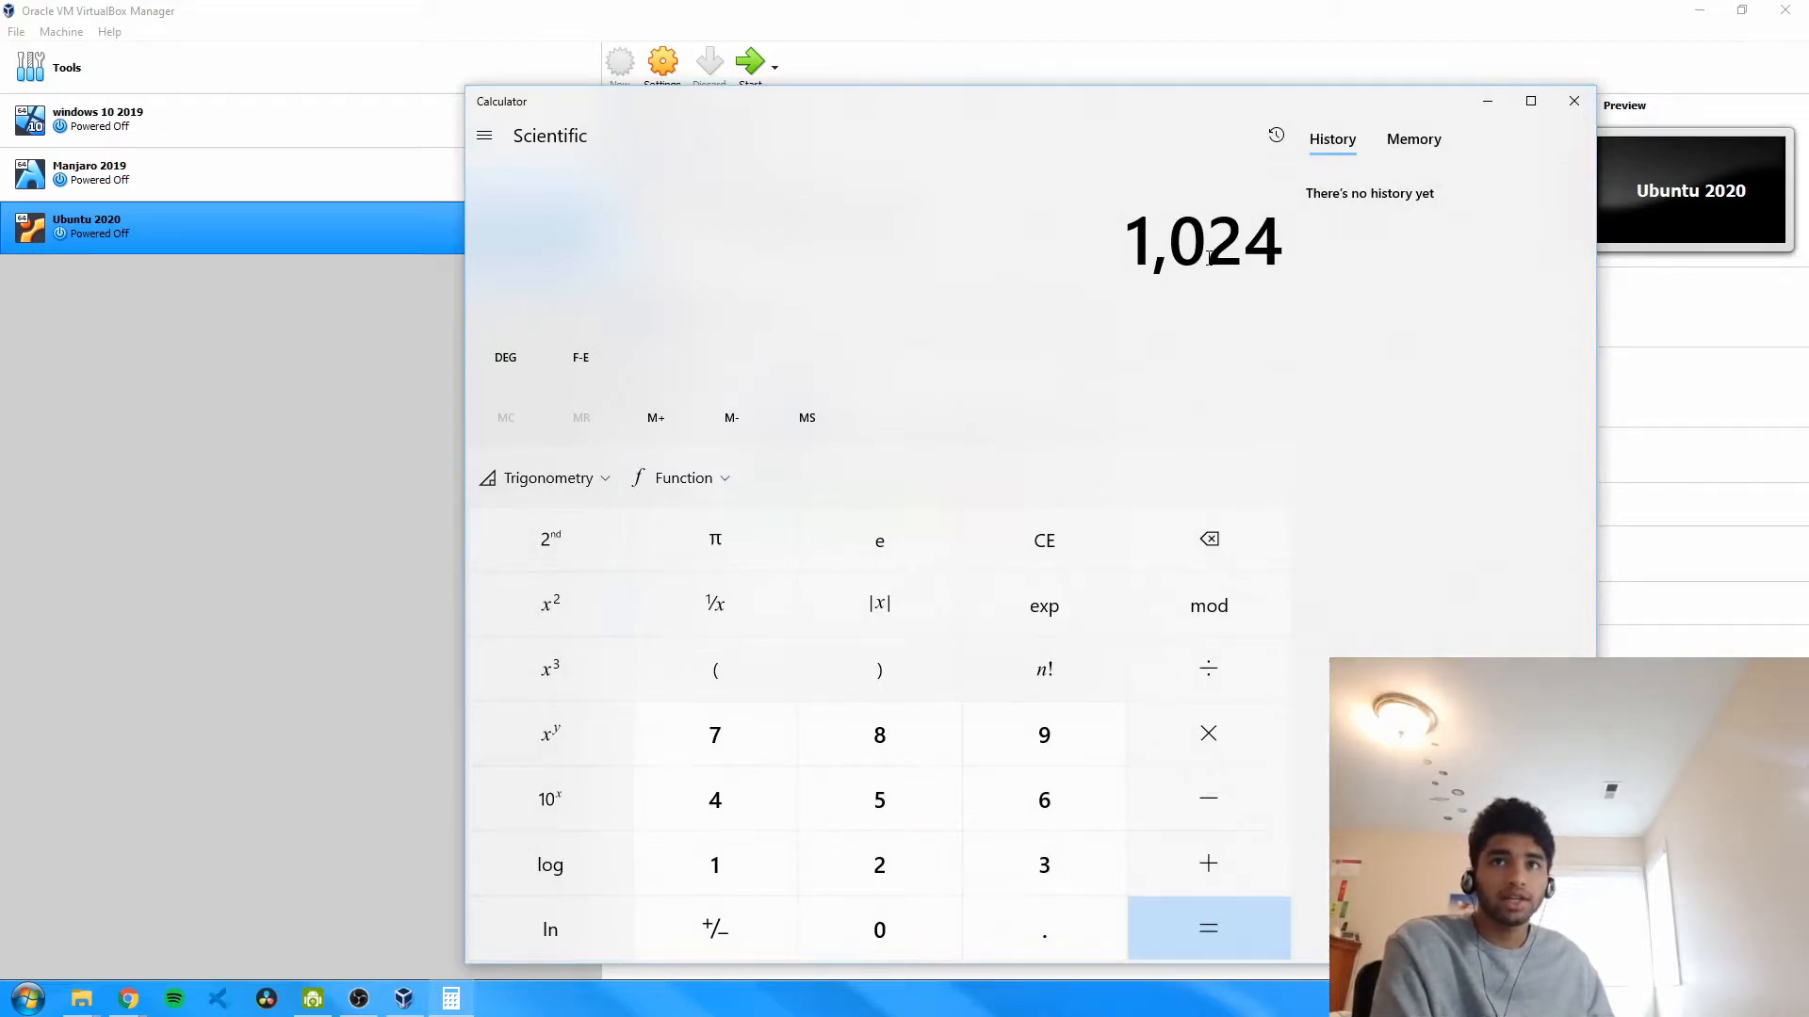
{"action": "left_click", "coordinate": [1229, 722]}
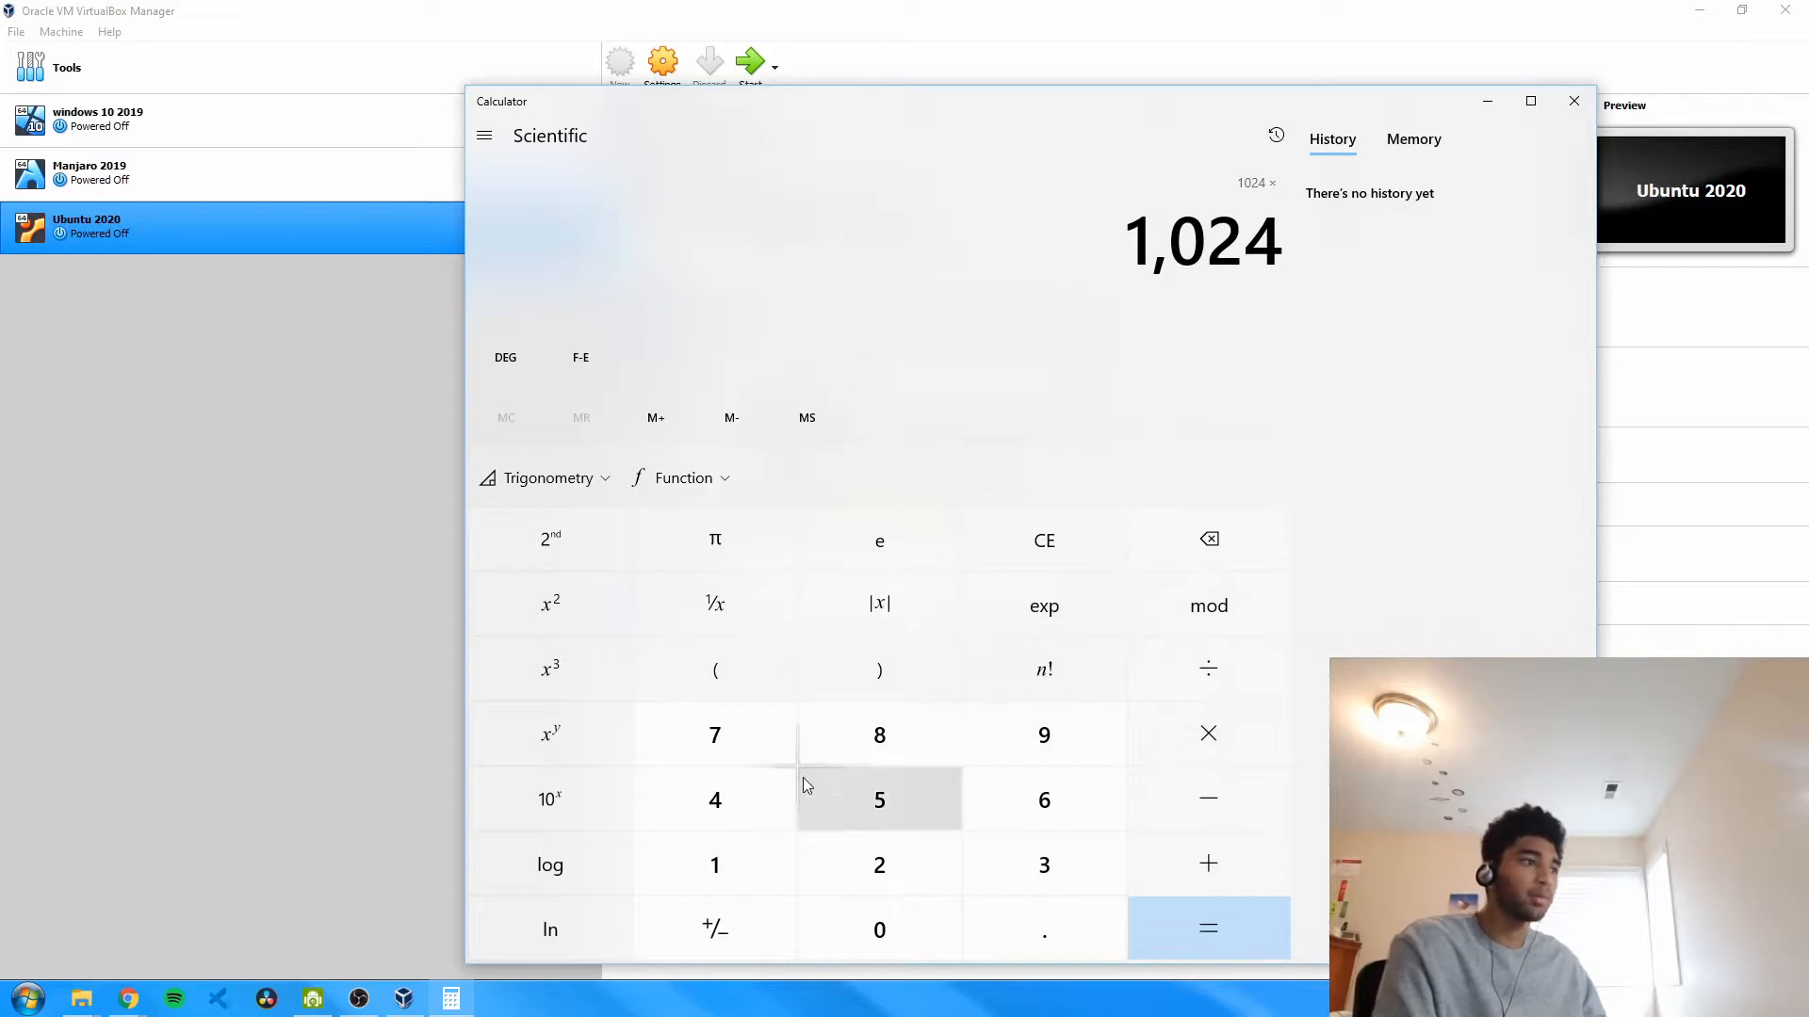
{"action": "left_click", "coordinate": [762, 790]}
{"action": "left_click", "coordinate": [1219, 937]}
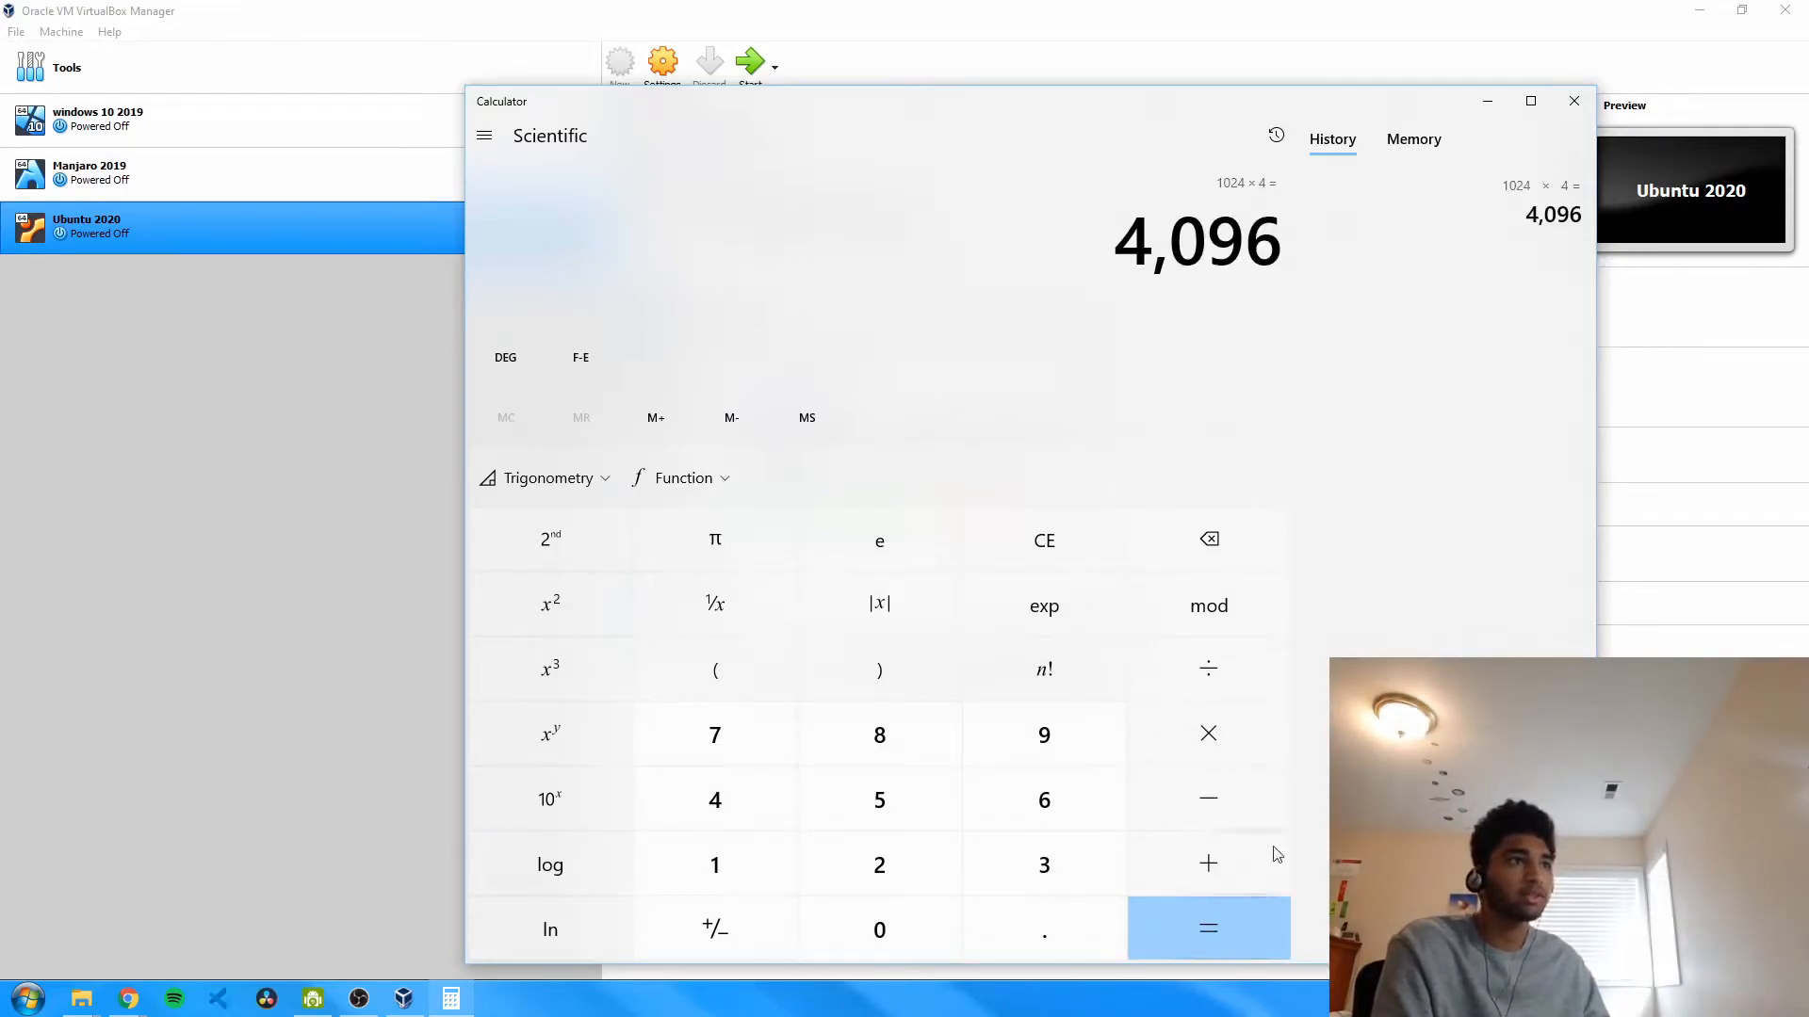
{"action": "left_click_drag", "start_coordinate": [1129, 249], "coordinate": [1271, 275]}
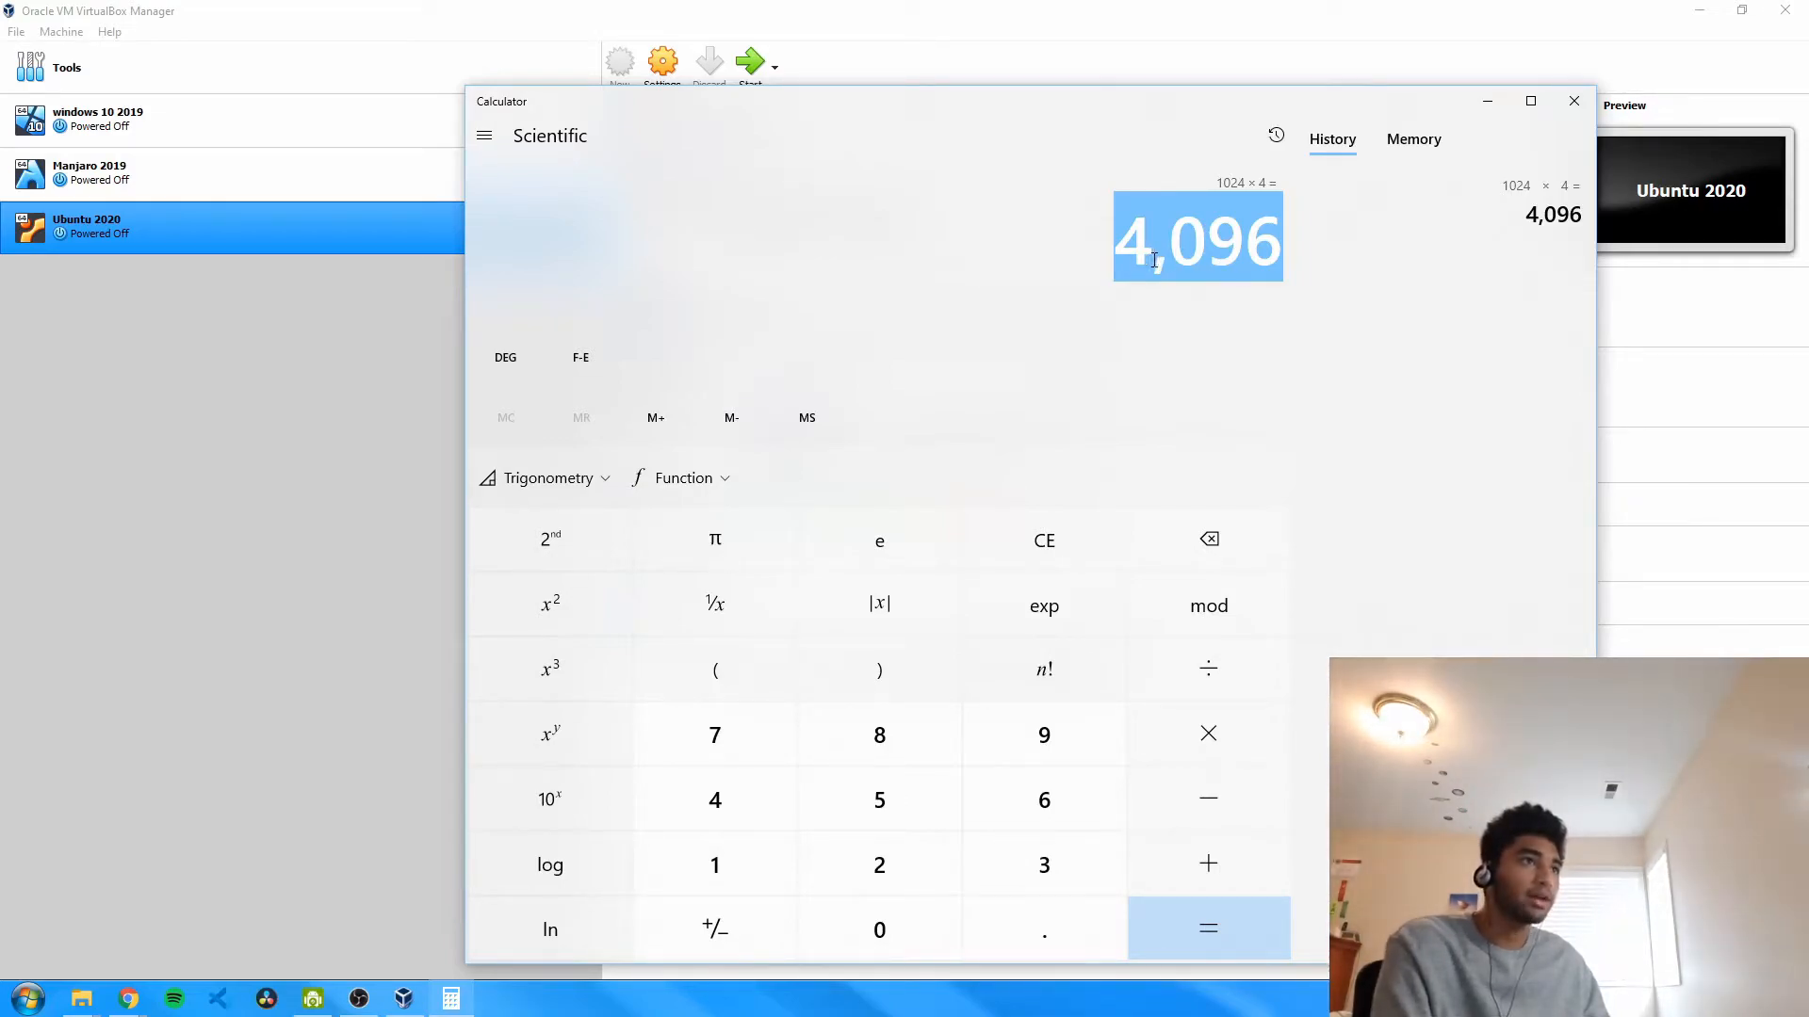
- Return to VirtualBox and set the new virtual machine's memory size to 4096 MB
{"action": "key", "text": "alt+Tab"}
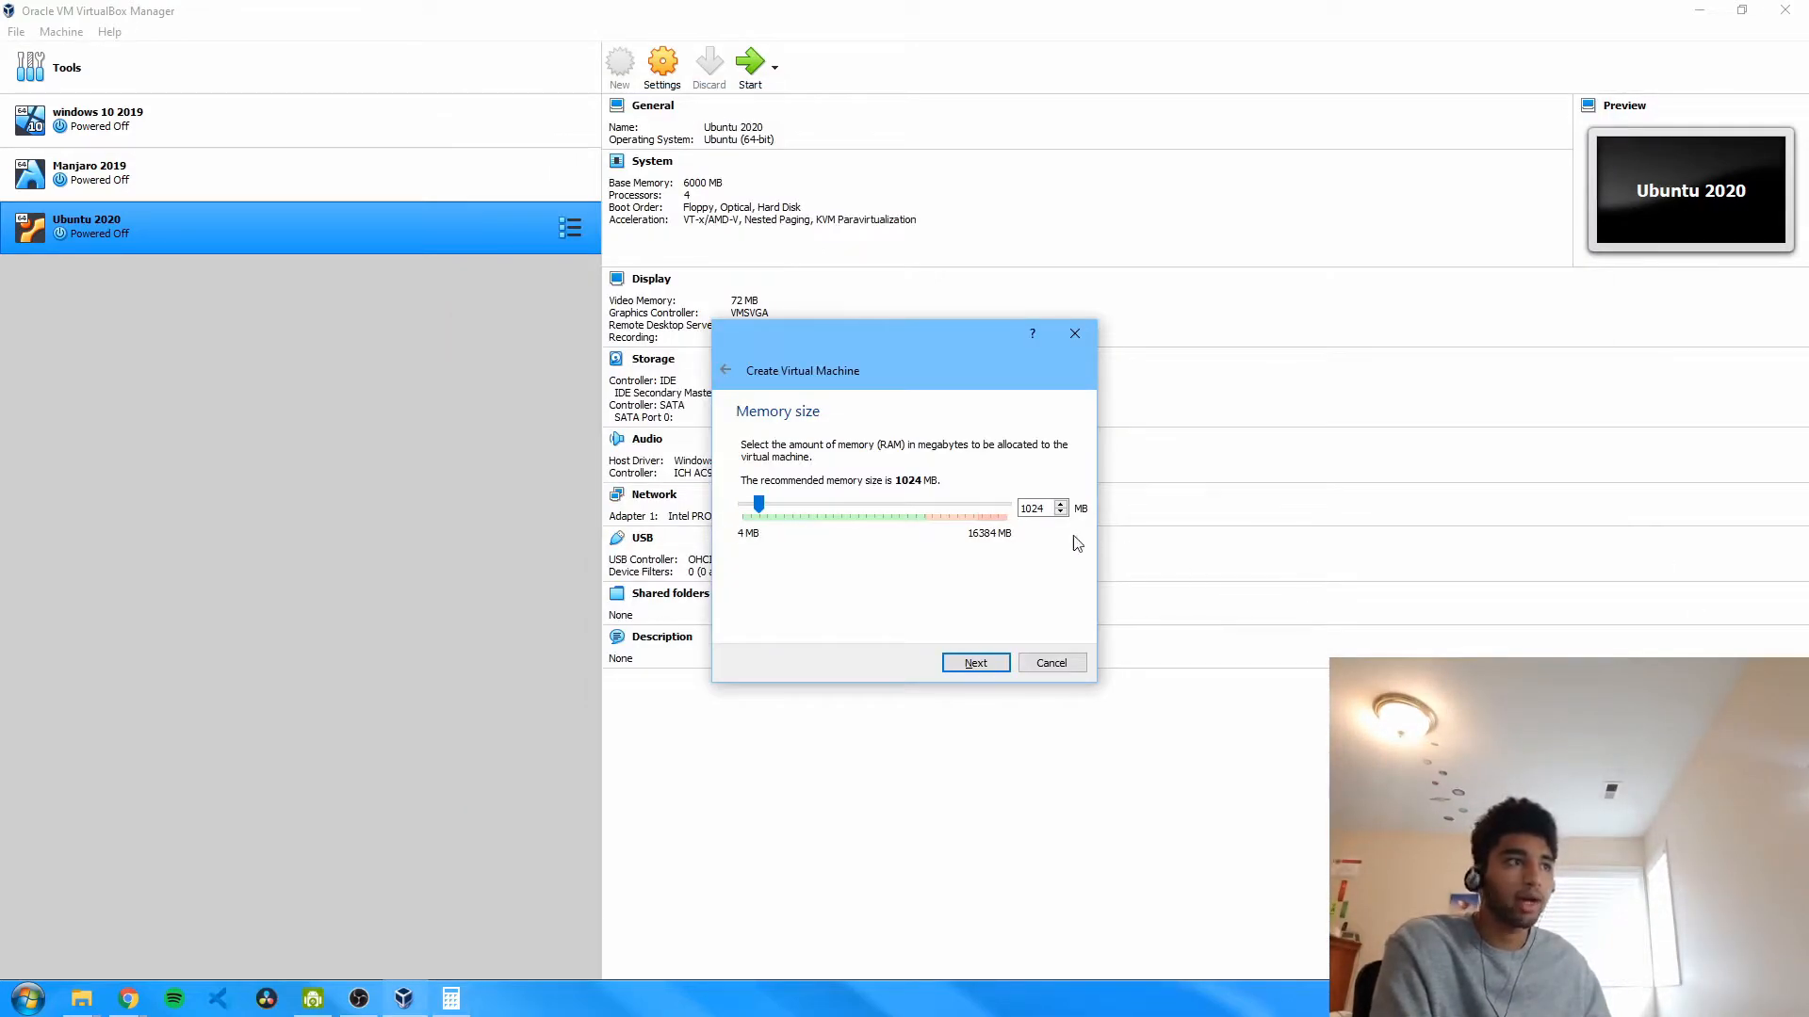
{"action": "double_click", "coordinate": [1032, 509]}
{"action": "type", "text": "4096"}
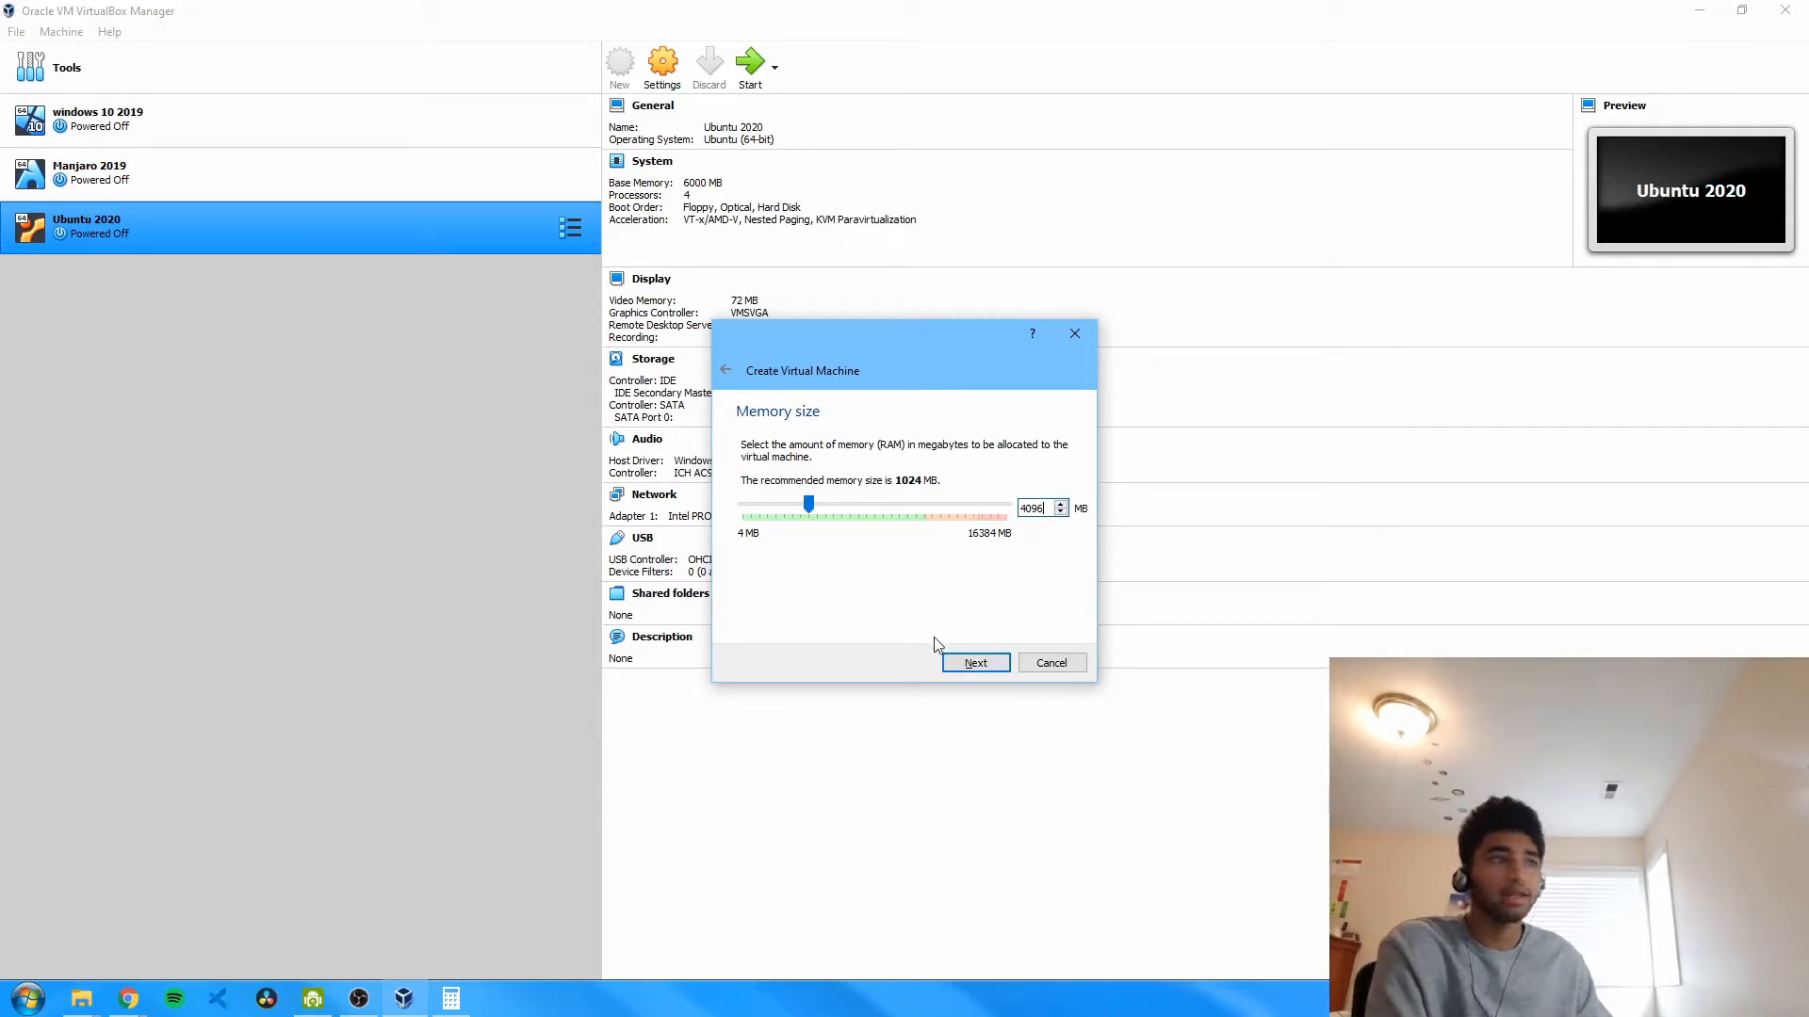
{"action": "left_click", "coordinate": [973, 662]}
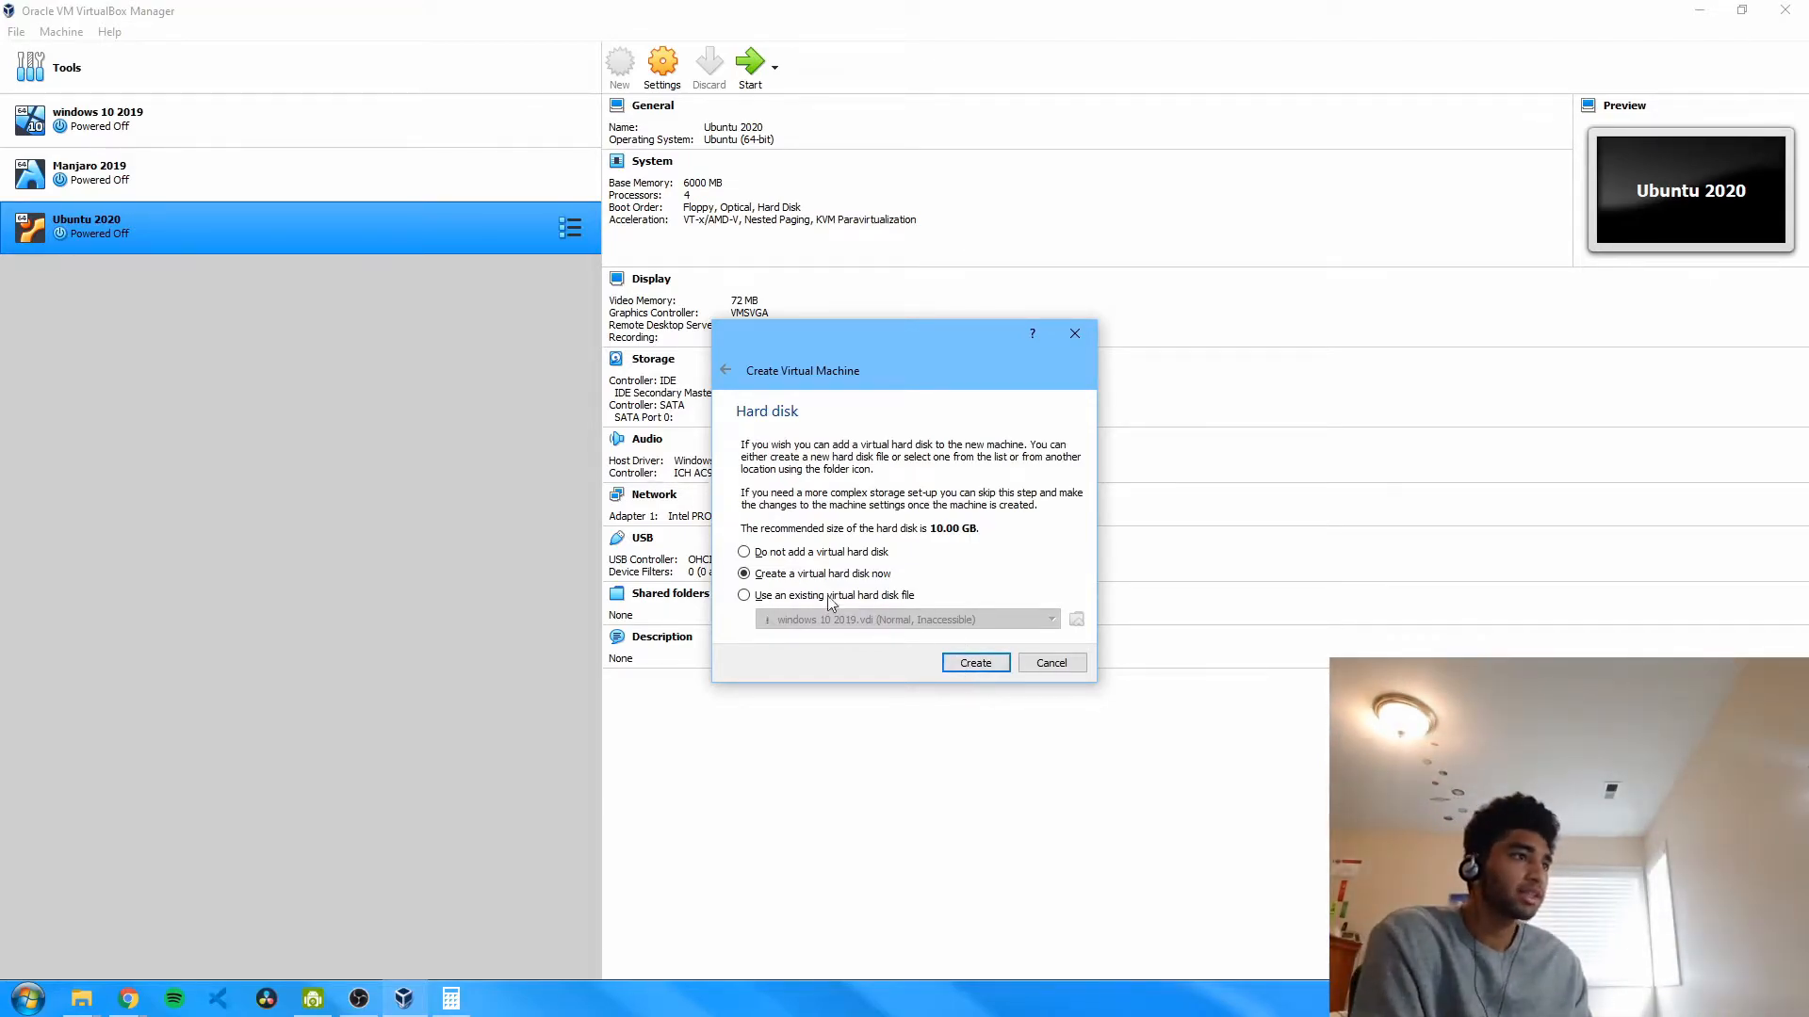
- Choose to create a new virtual hard disk of type VDI (VirtualBox Disk Image) with dynamically allocated storage
{"action": "left_click", "coordinate": [975, 663]}
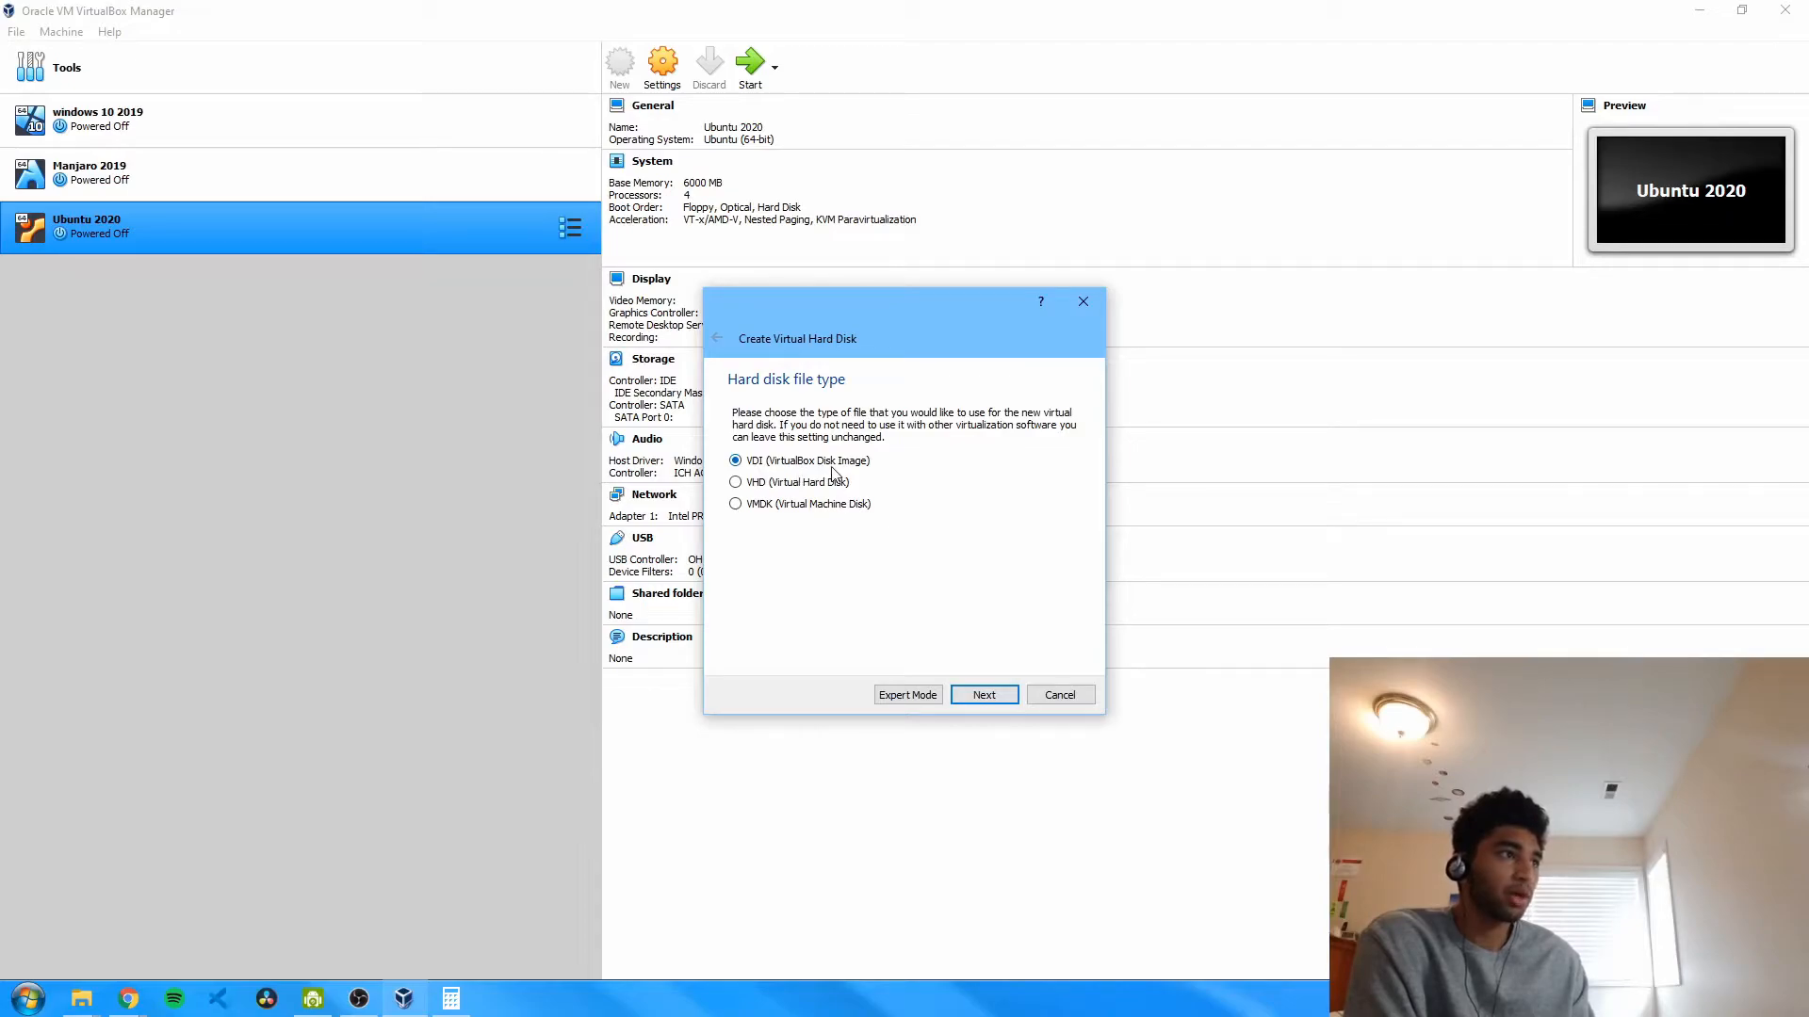
{"action": "left_click", "coordinate": [981, 696]}
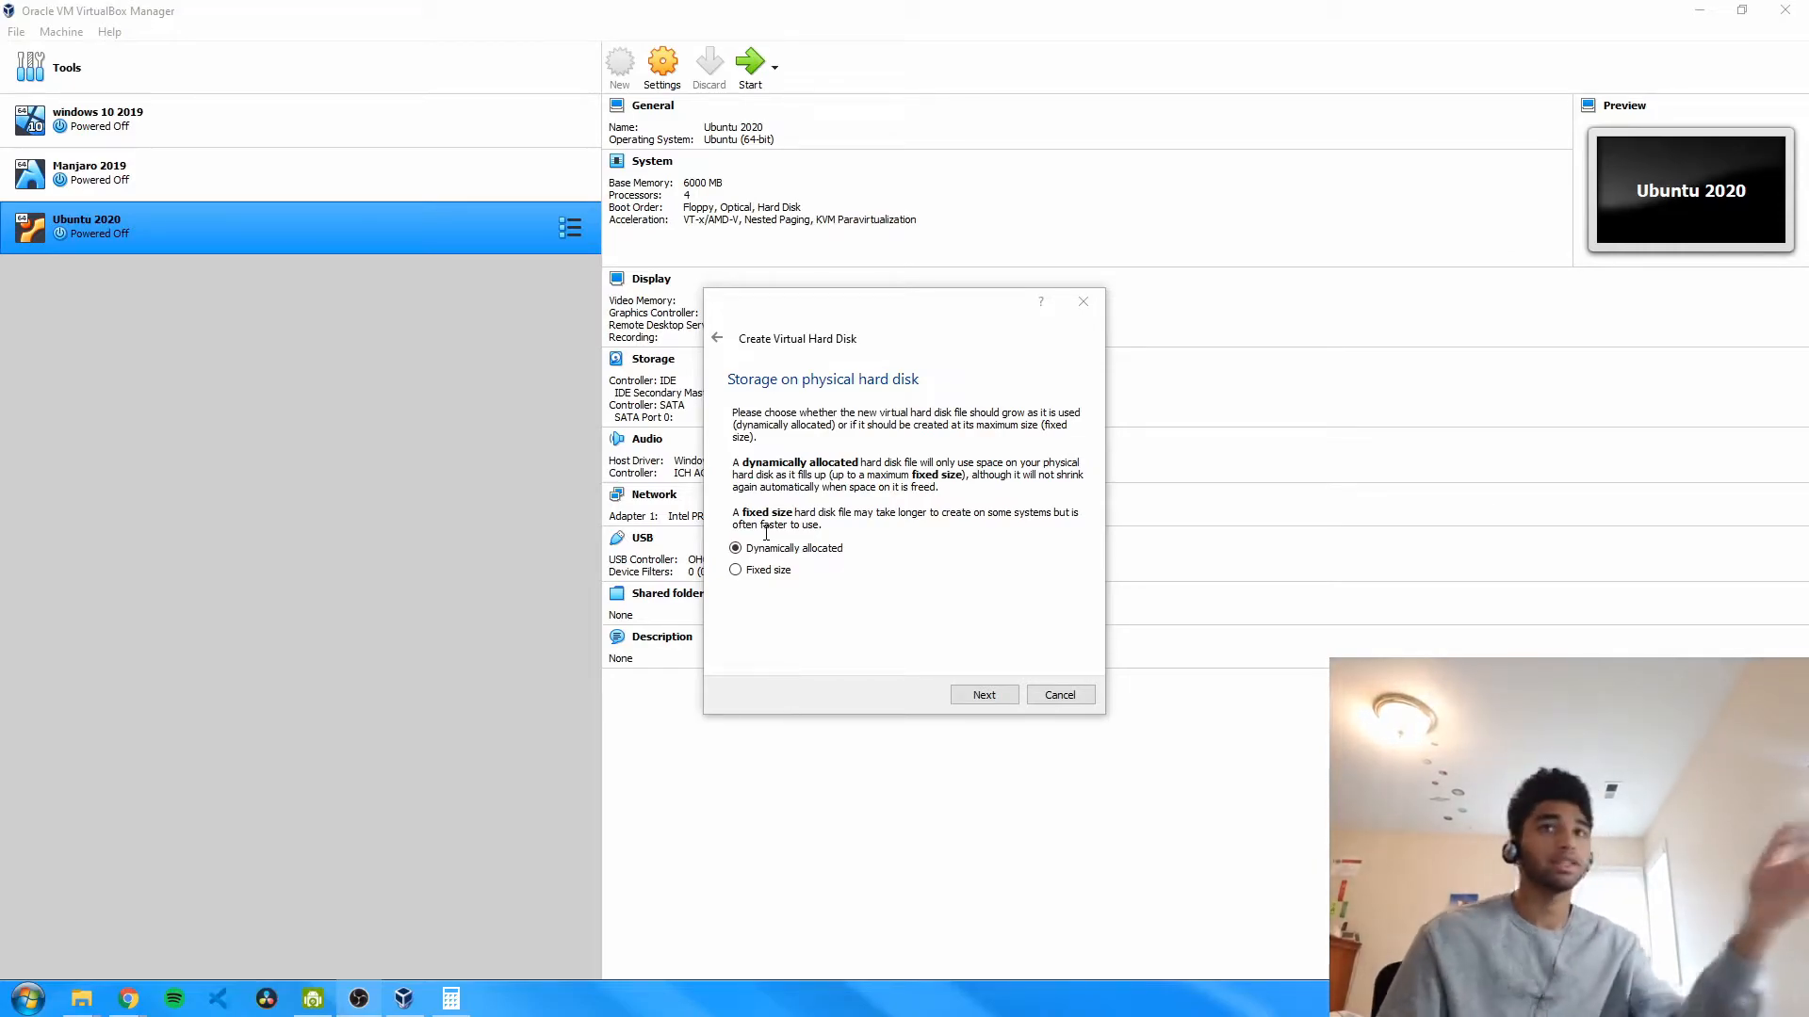
{"action": "left_click", "coordinate": [984, 695]}
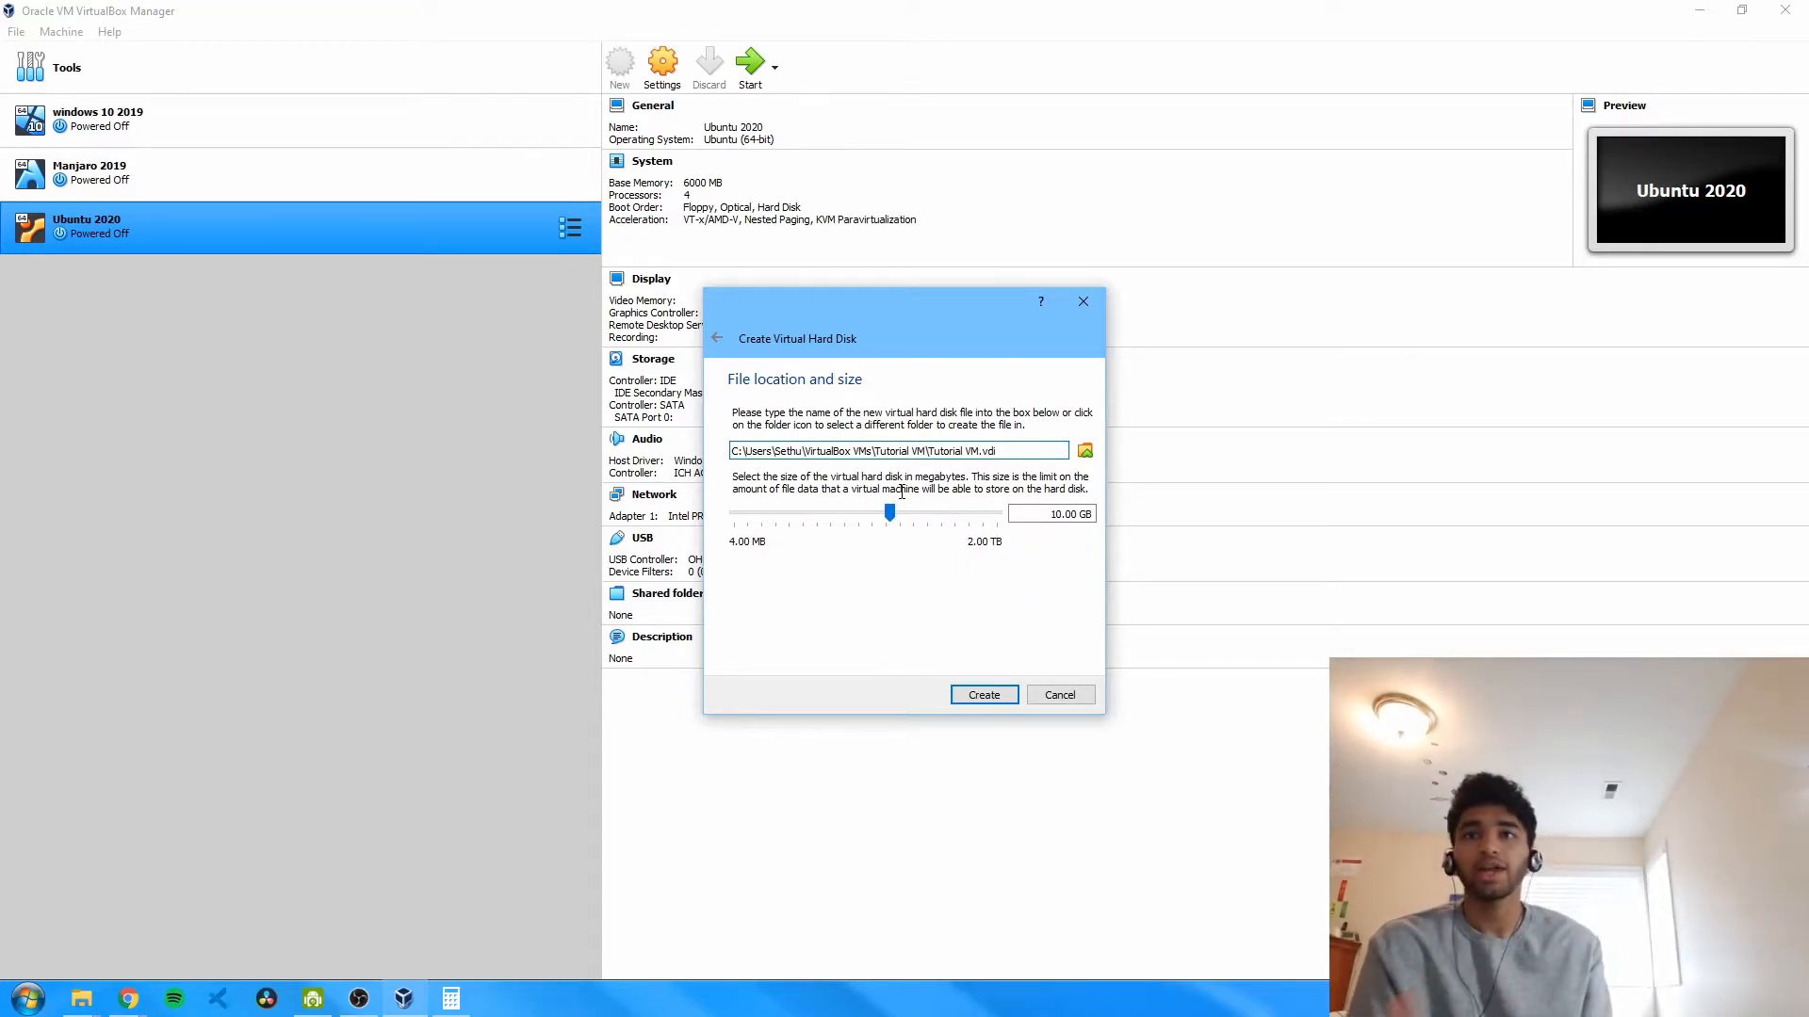
- Place the virtual disk file at E:\Tutorial VM.vdi, set its size to 50.00 GB and create it
{"action": "left_click", "coordinate": [1085, 450]}
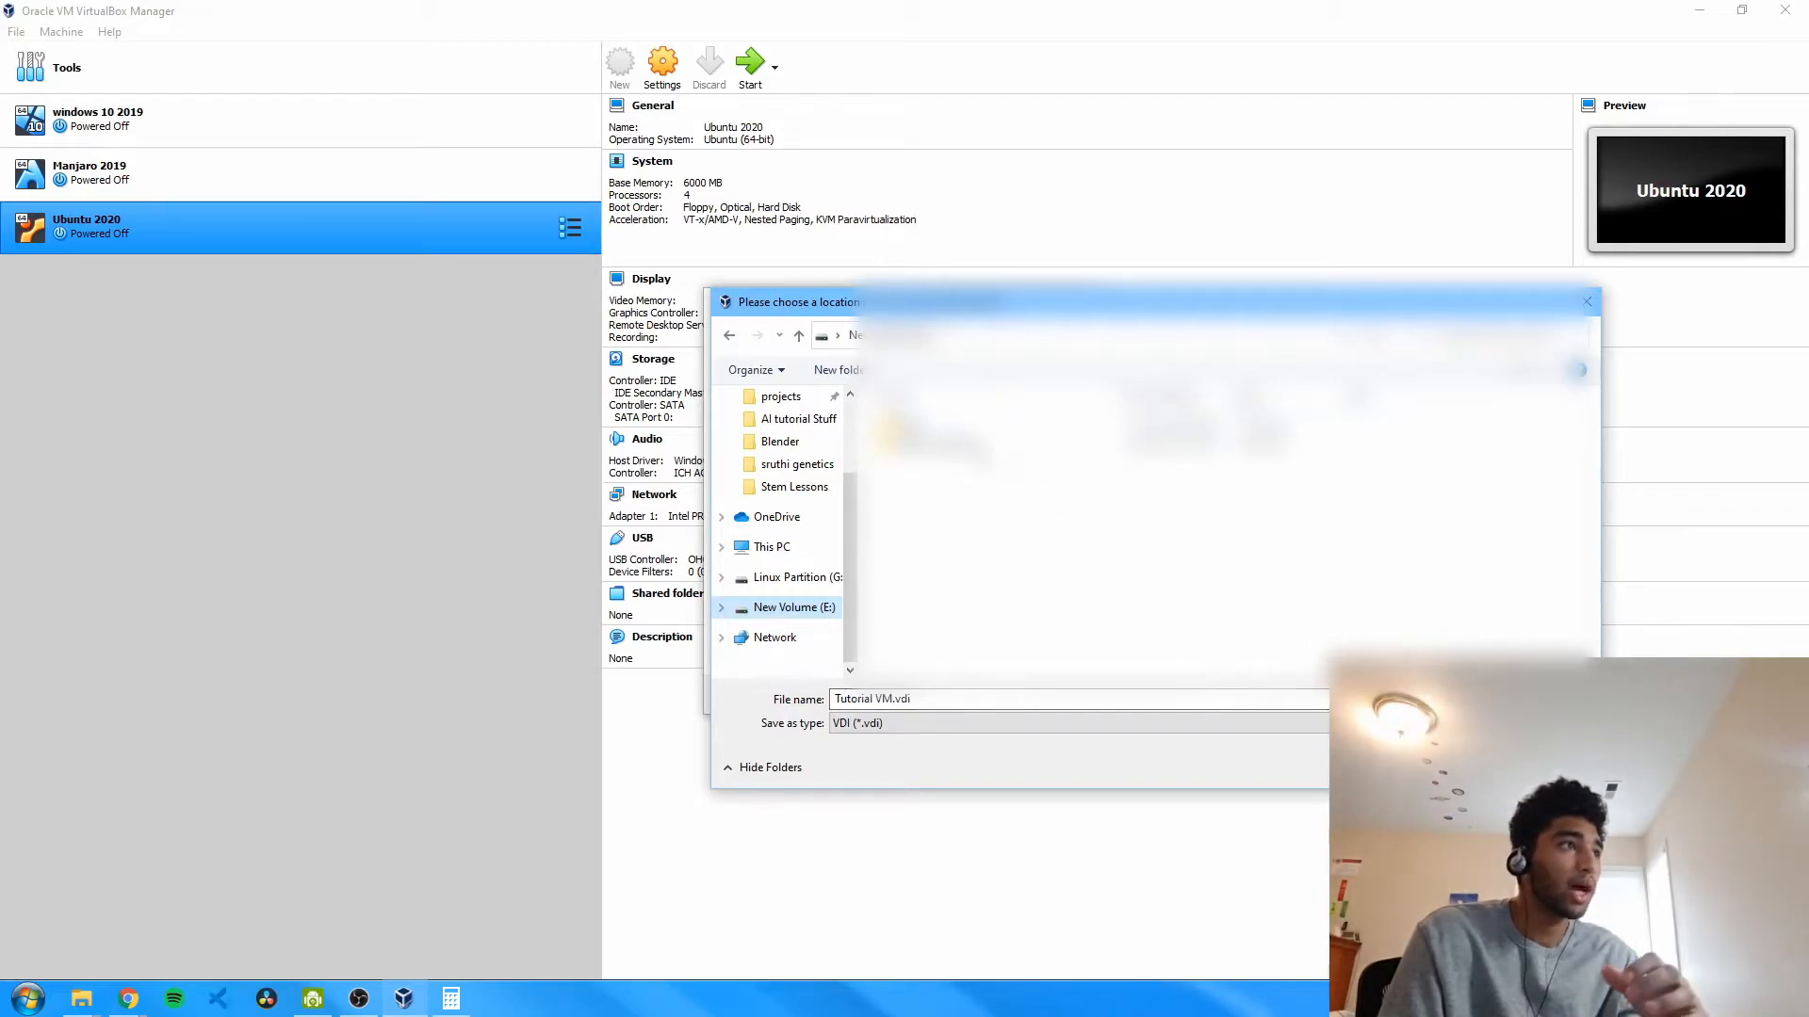
{"action": "left_click", "coordinate": [1453, 768]}
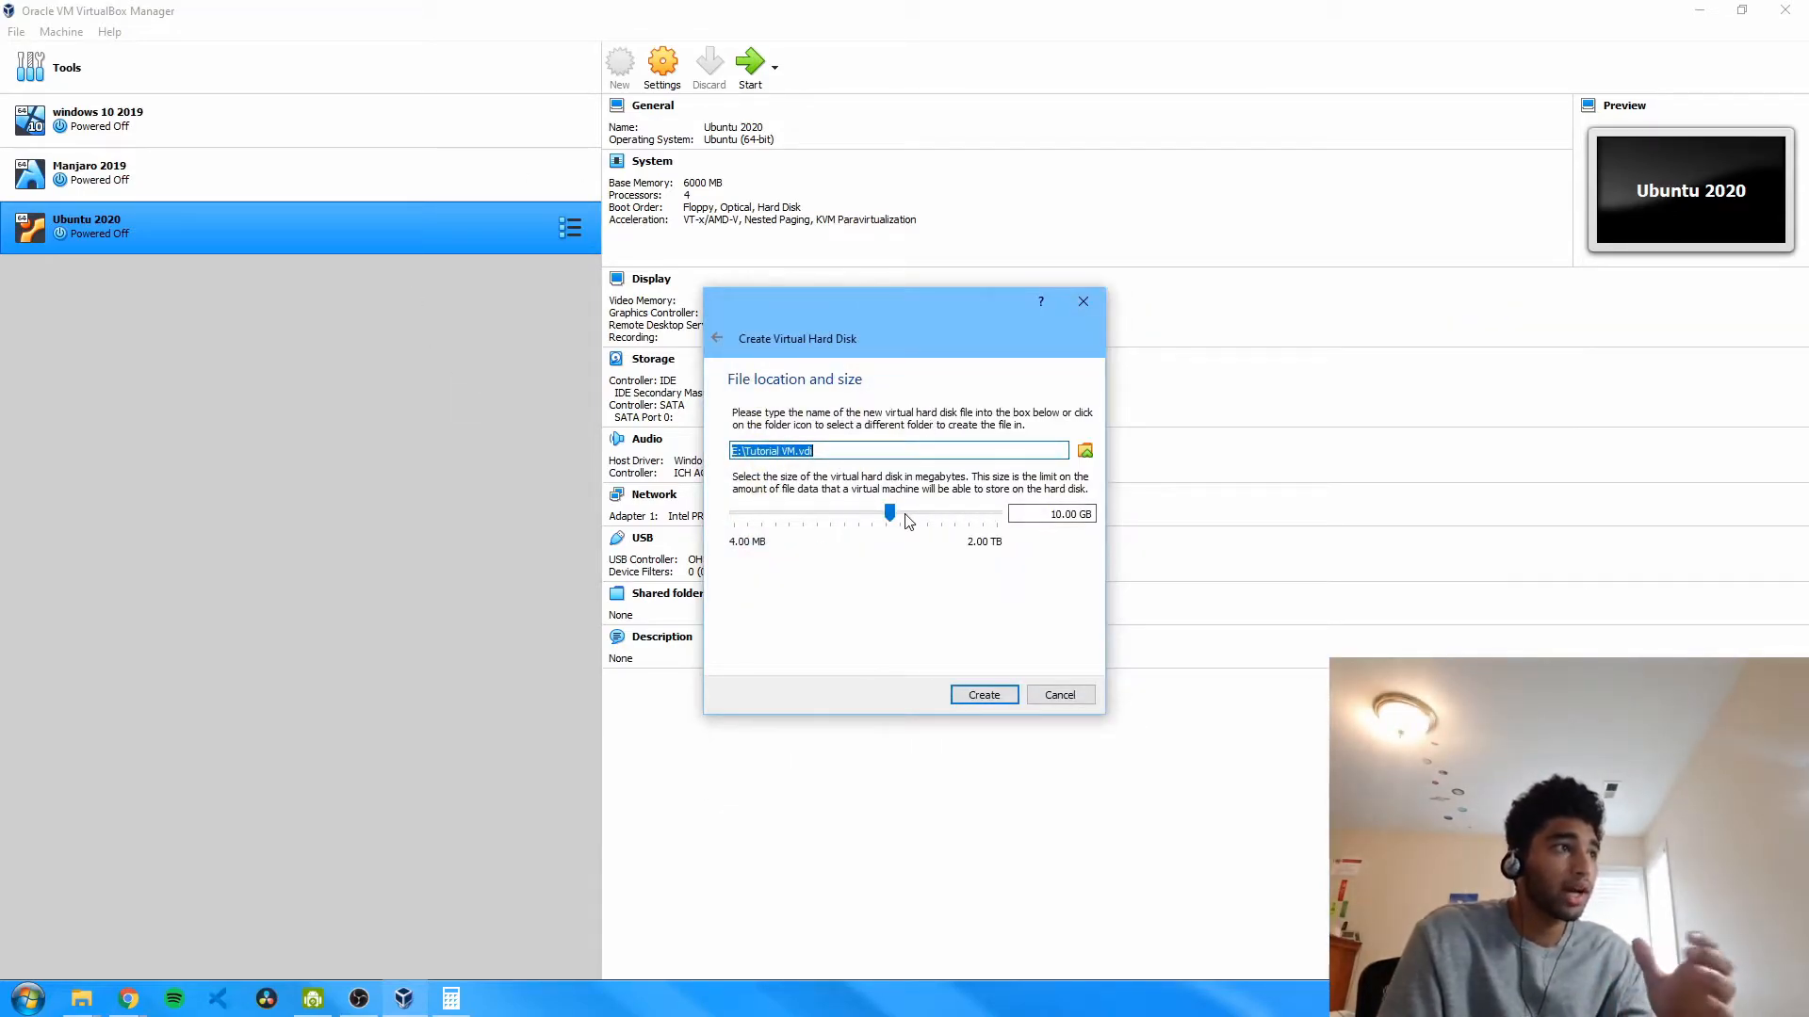
{"action": "mouse_move", "coordinate": [907, 525]}
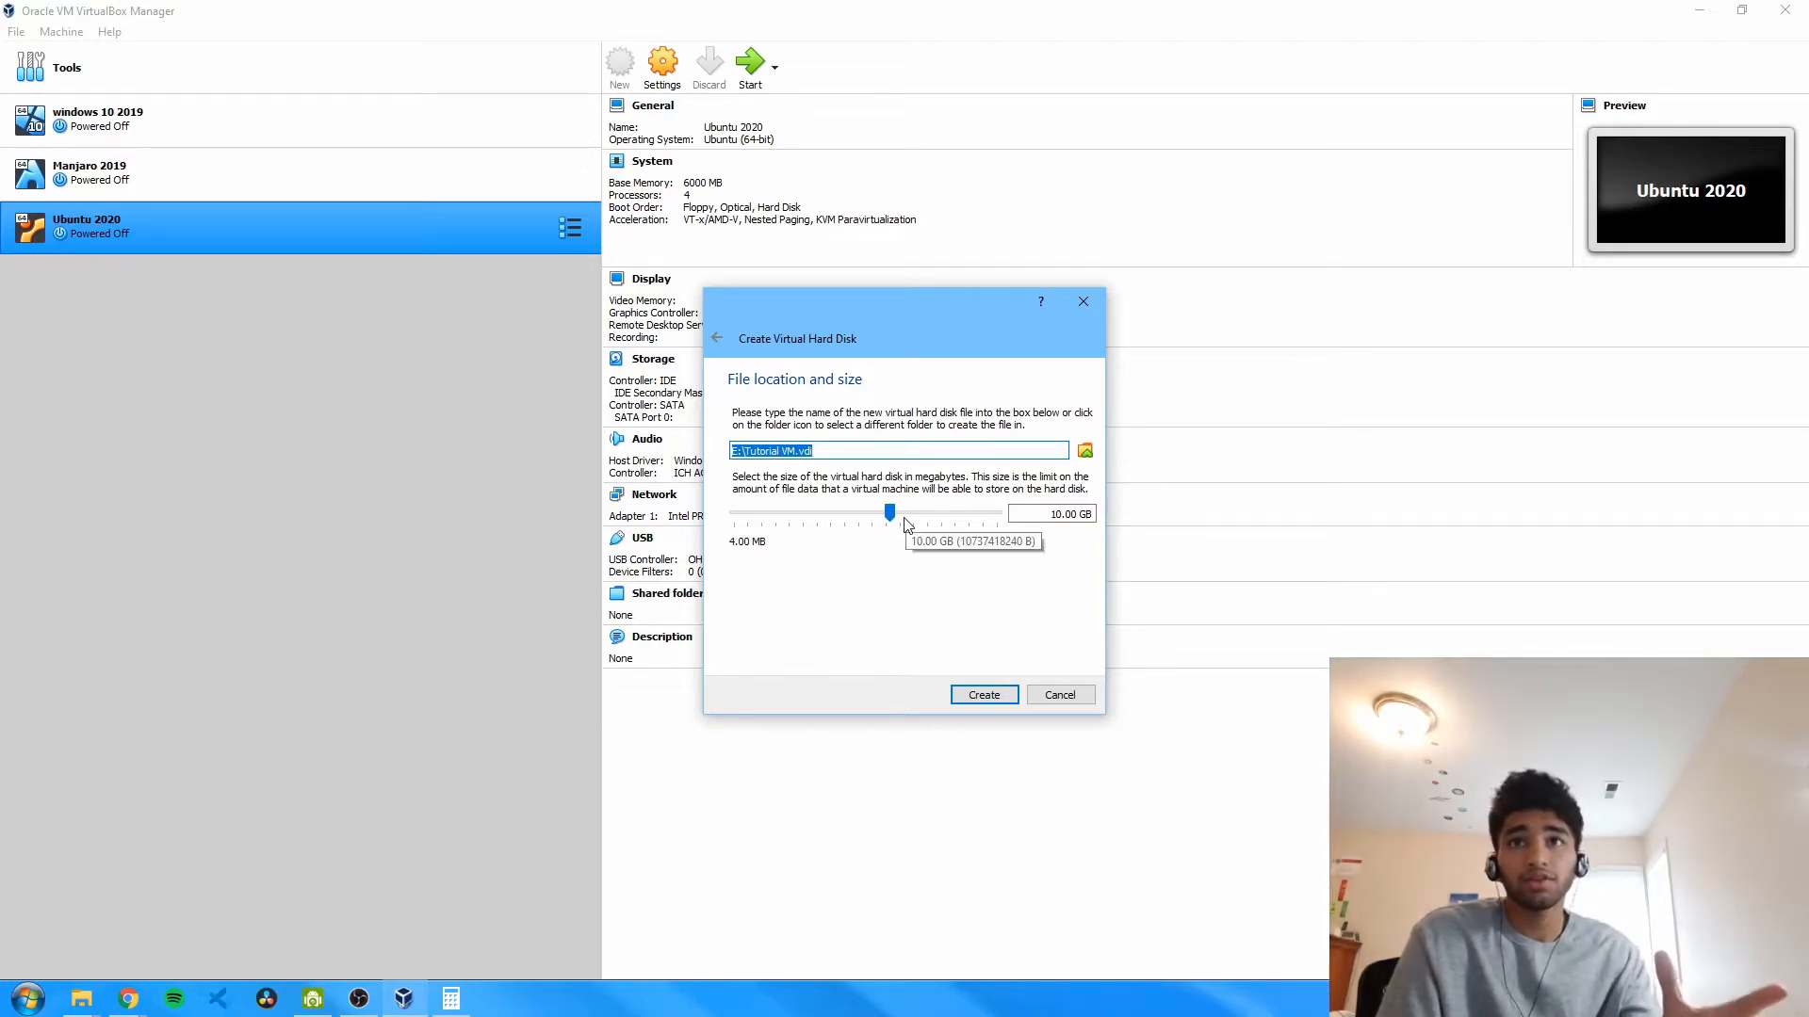
{"action": "left_click", "coordinate": [1038, 513]}
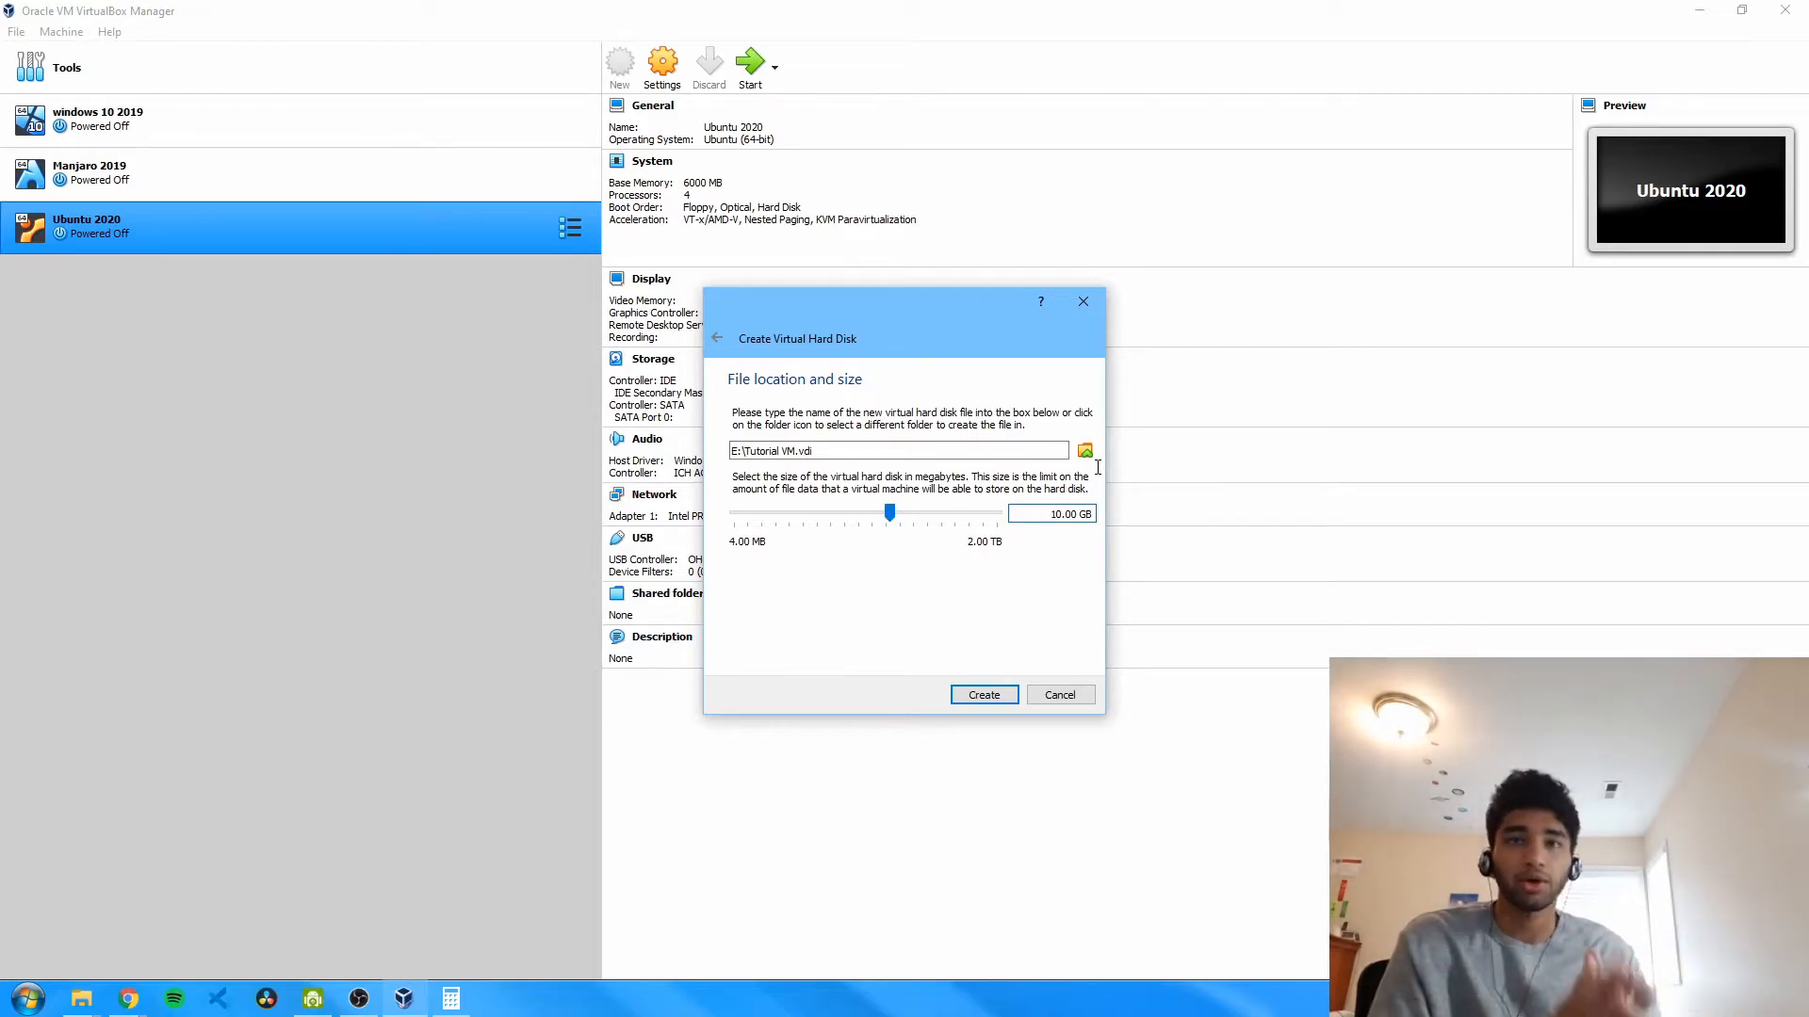
{"action": "key", "text": "Delete"}
{"action": "type", "text": "5"}
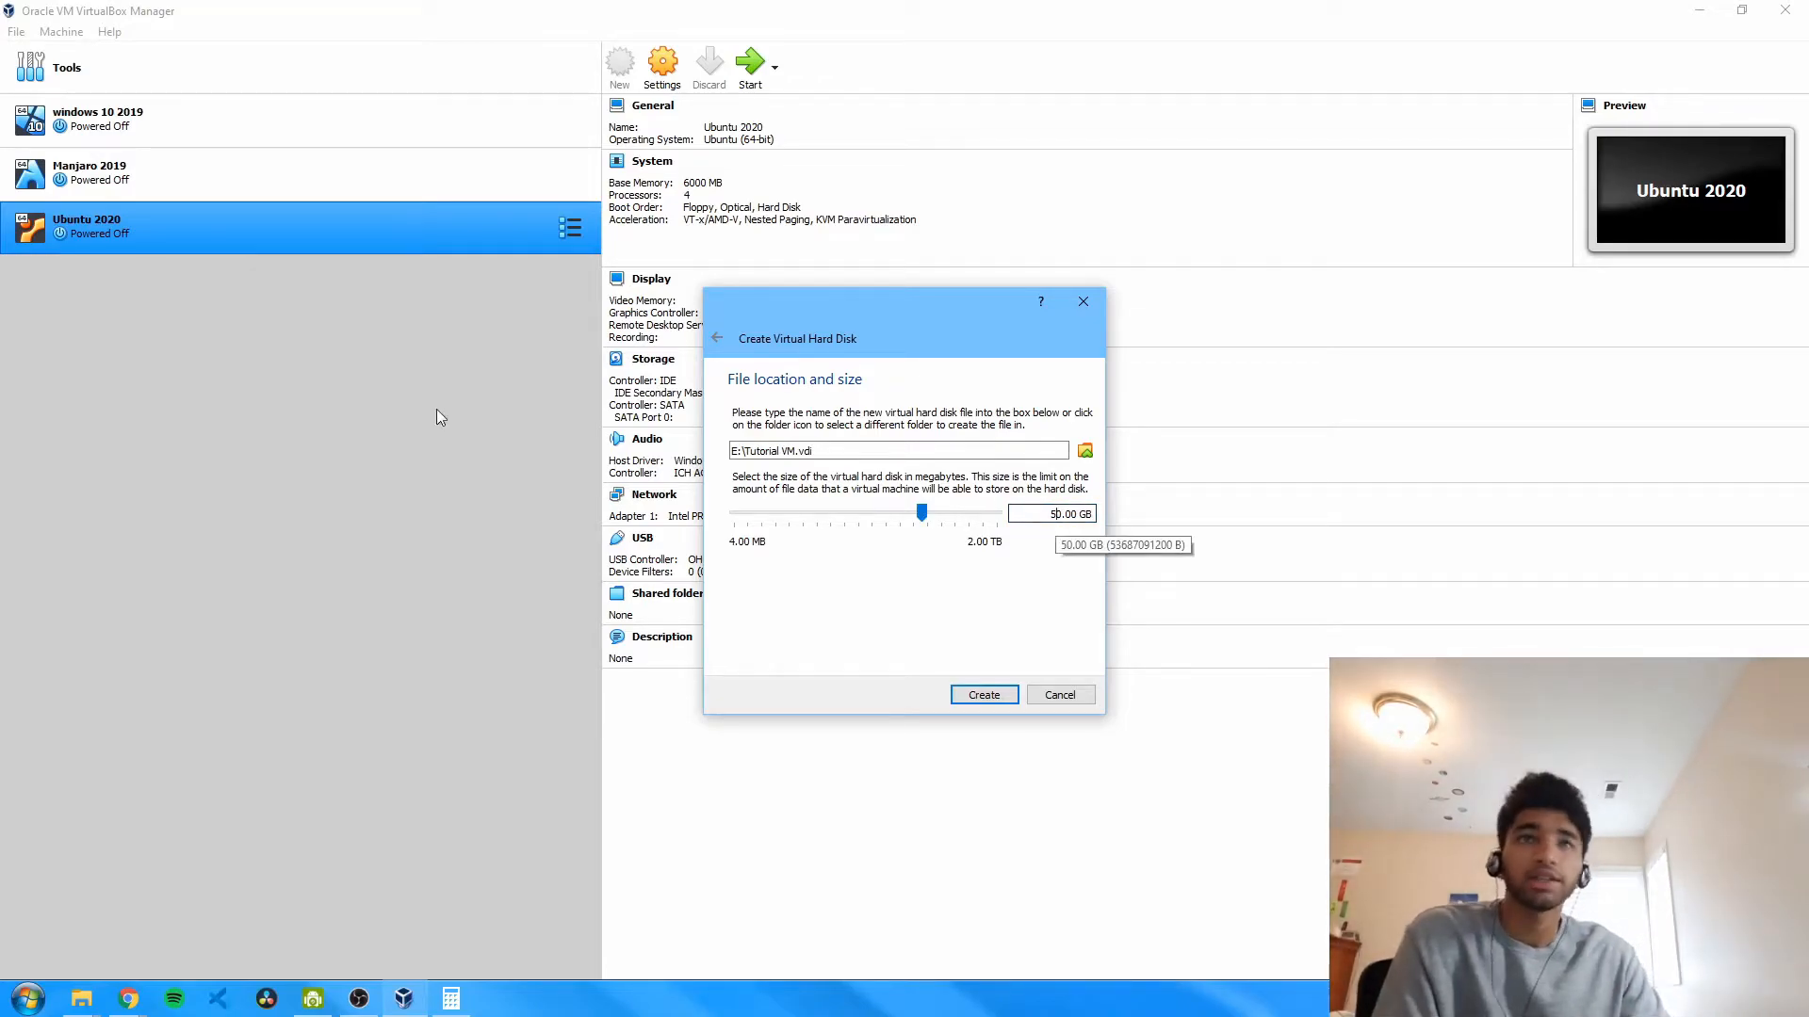
{"action": "left_click", "coordinate": [985, 697]}
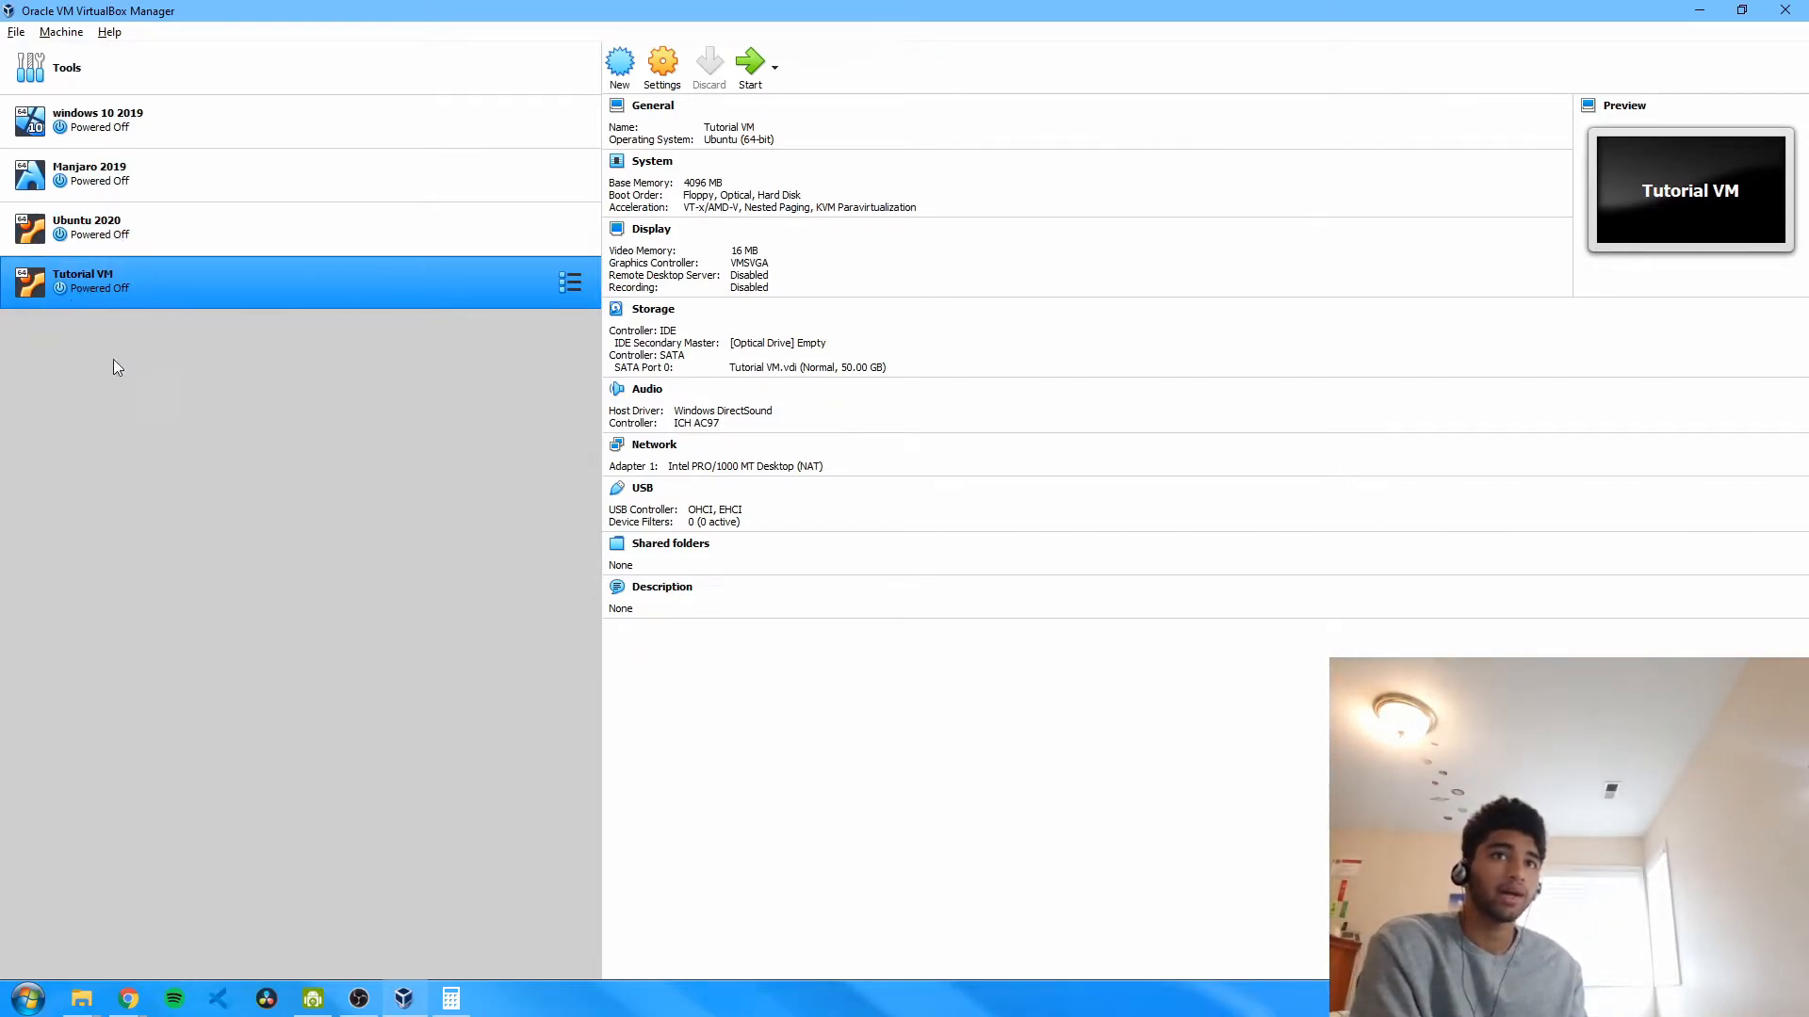
- Allocate 4 processors to Tutorial VM in its system settings
{"action": "key", "text": "Up"}
{"action": "left_click", "coordinate": [213, 300]}
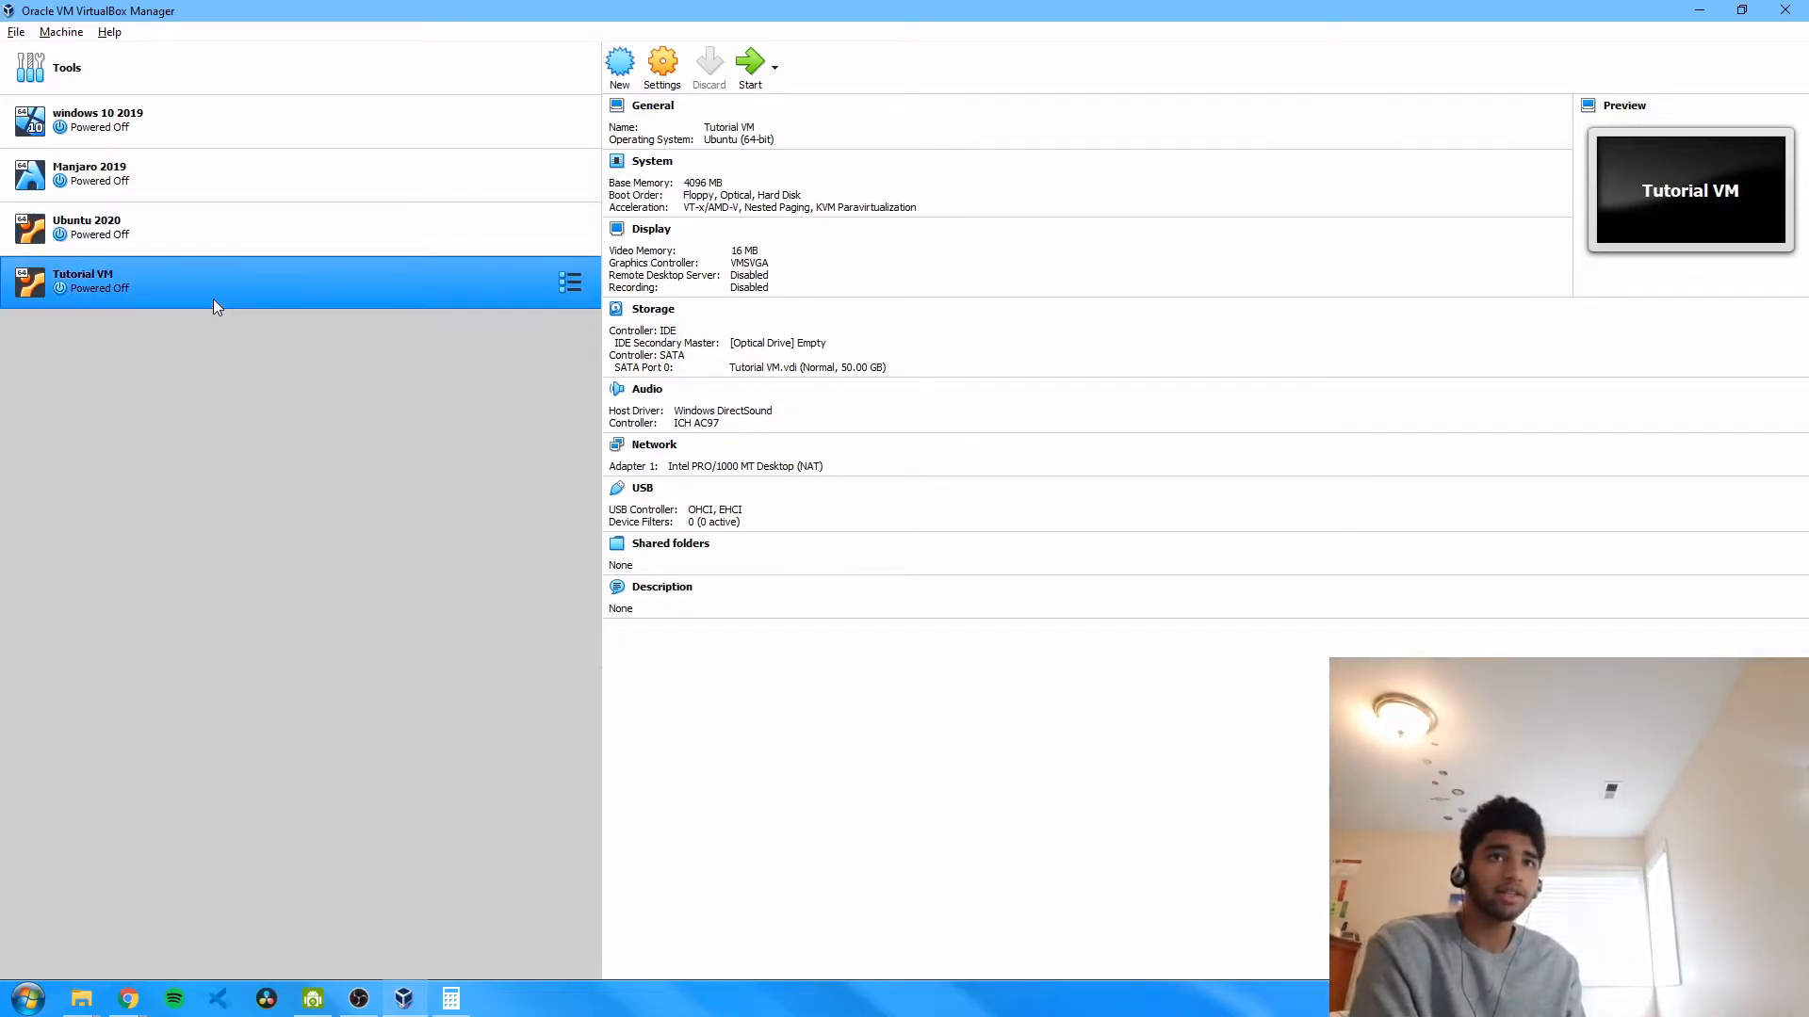
{"action": "left_click", "coordinate": [663, 73]}
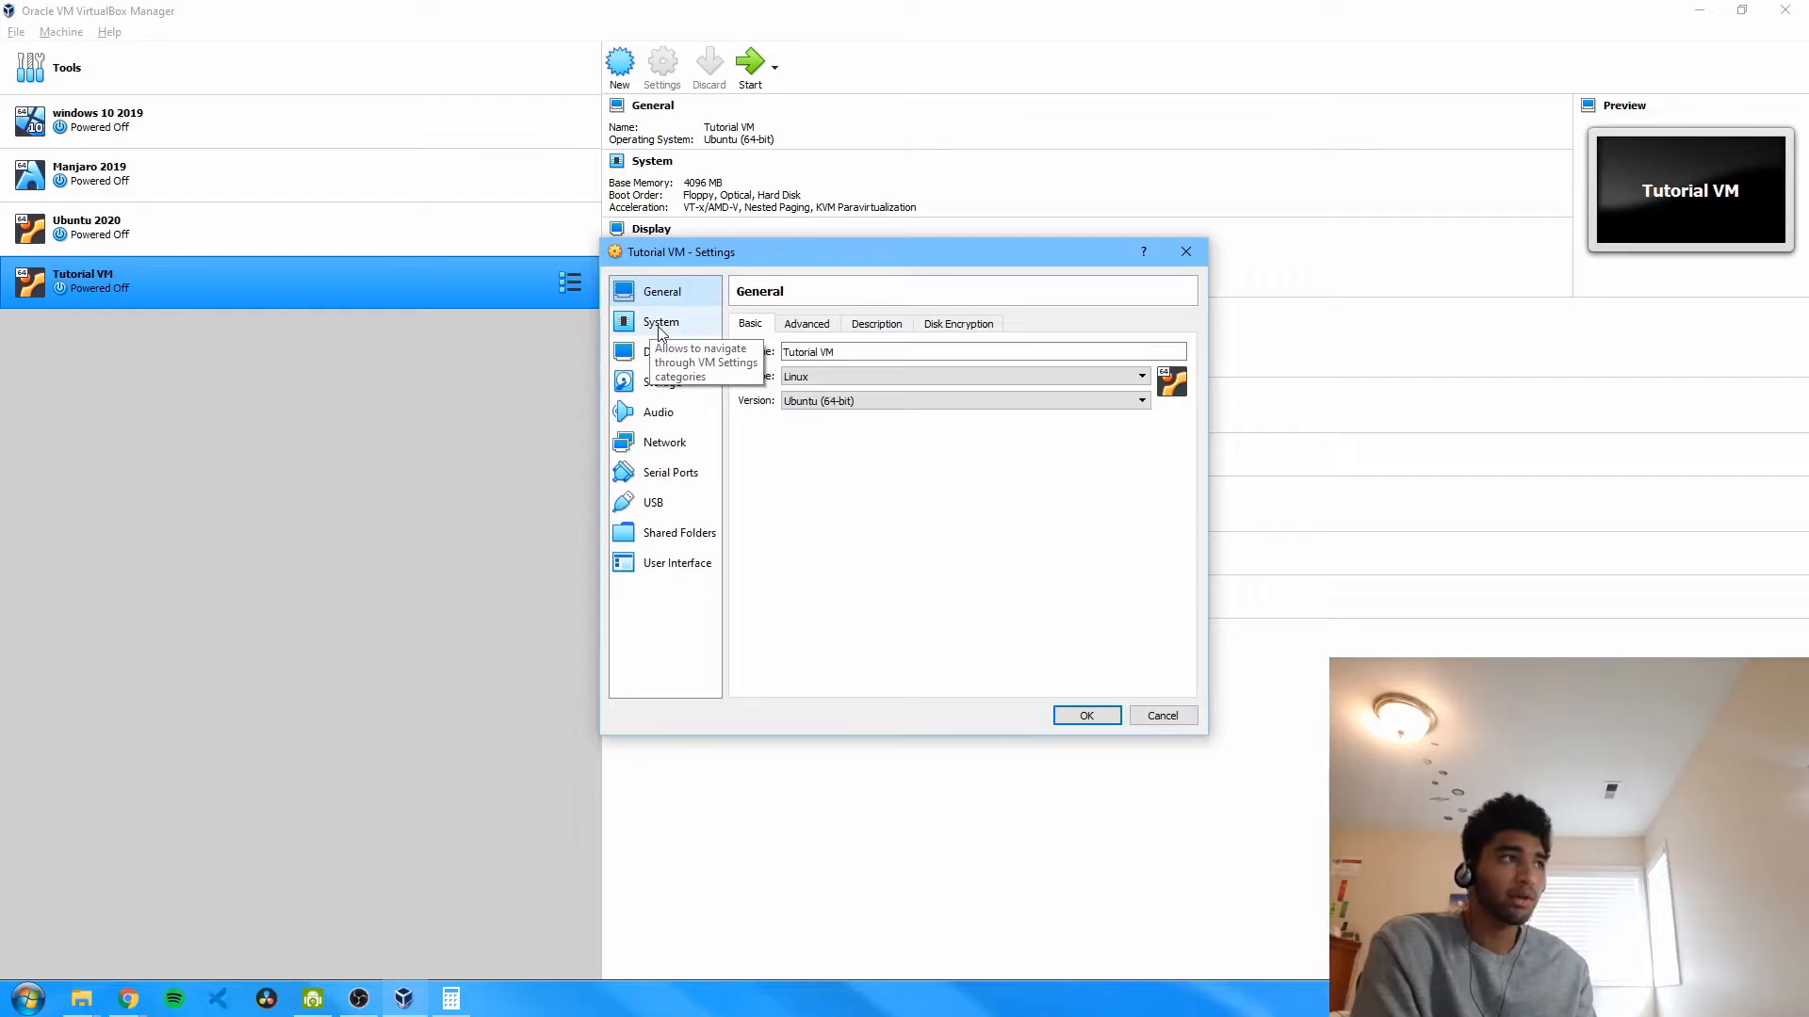
{"action": "left_click", "coordinate": [660, 324]}
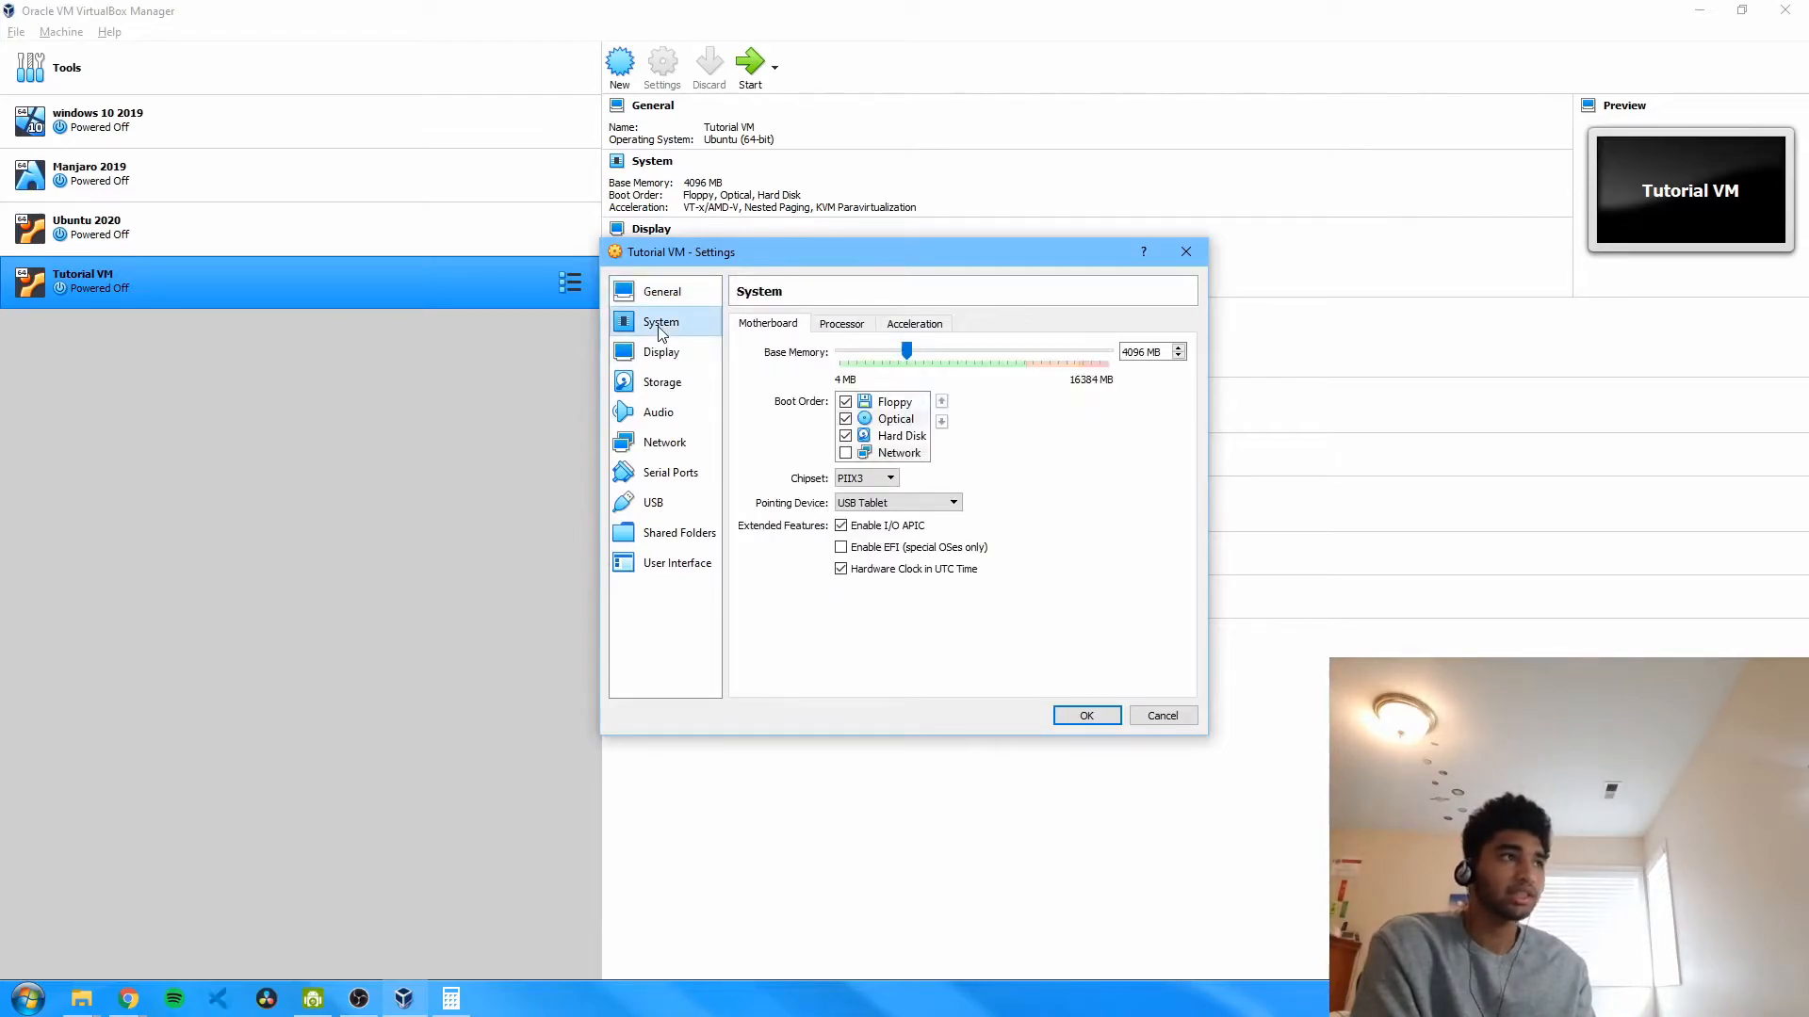
{"action": "left_click", "coordinate": [866, 330]}
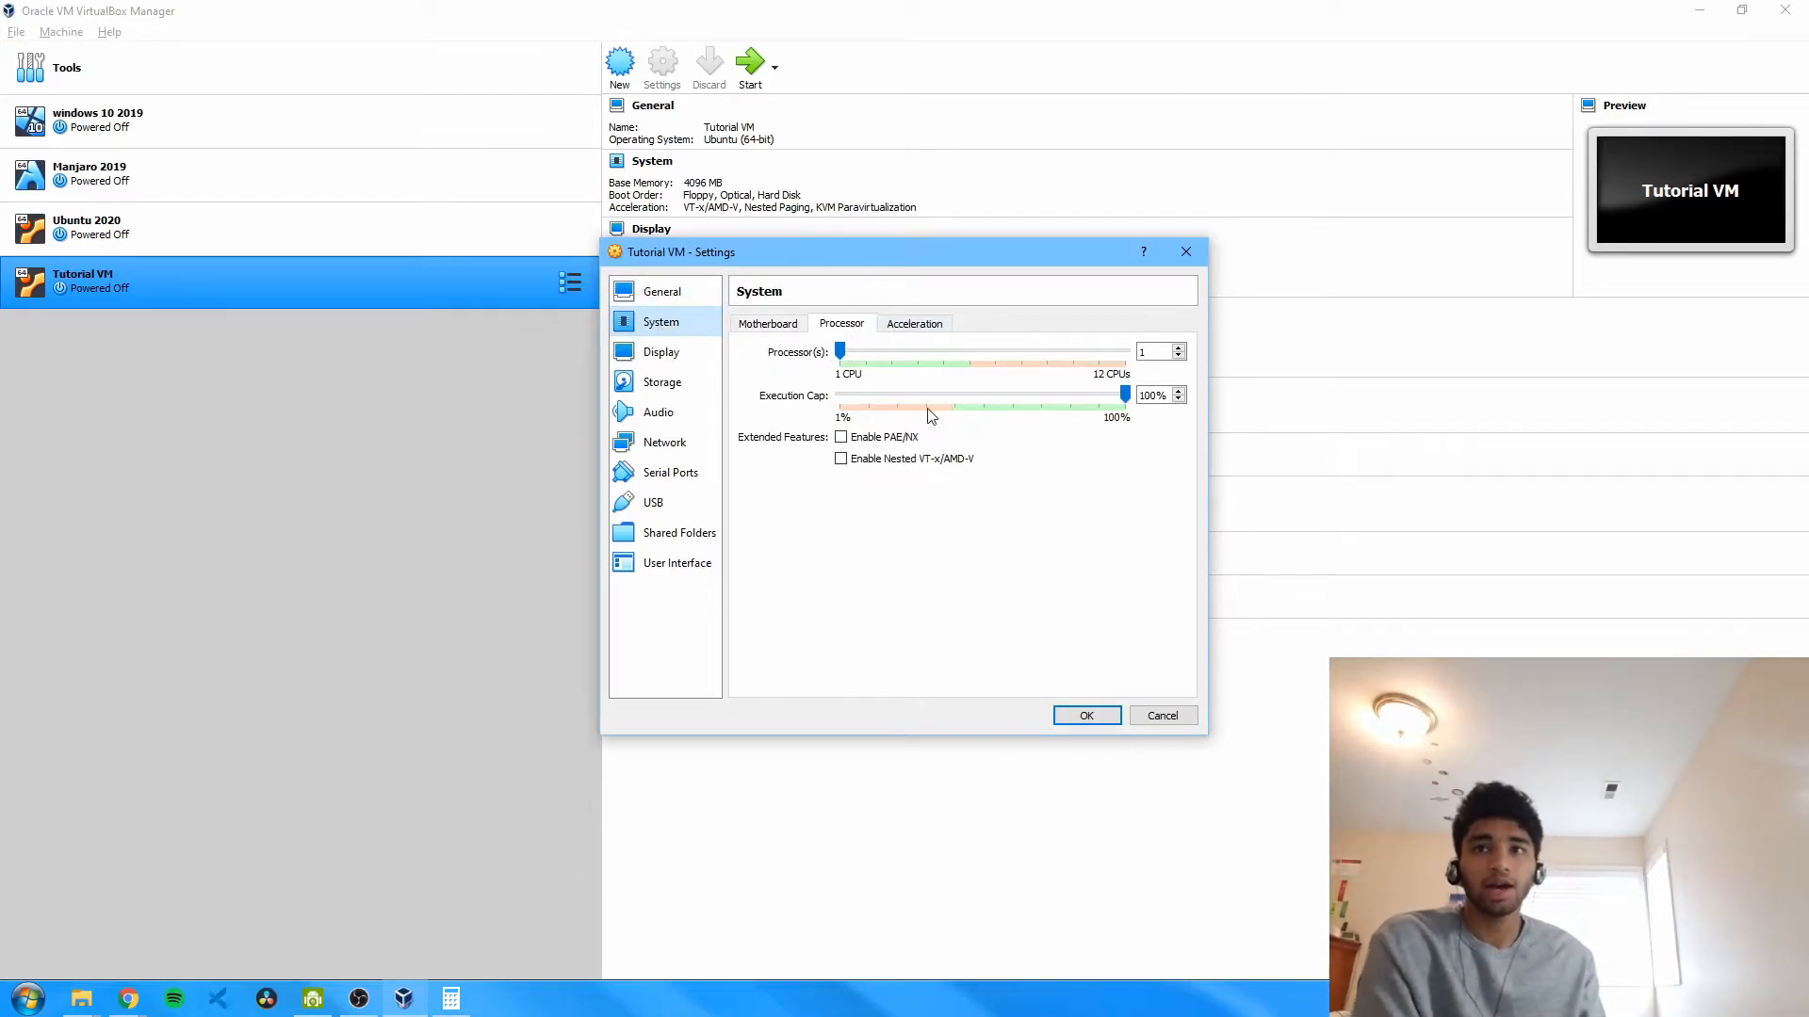
{"action": "mouse_move", "coordinate": [929, 416]}
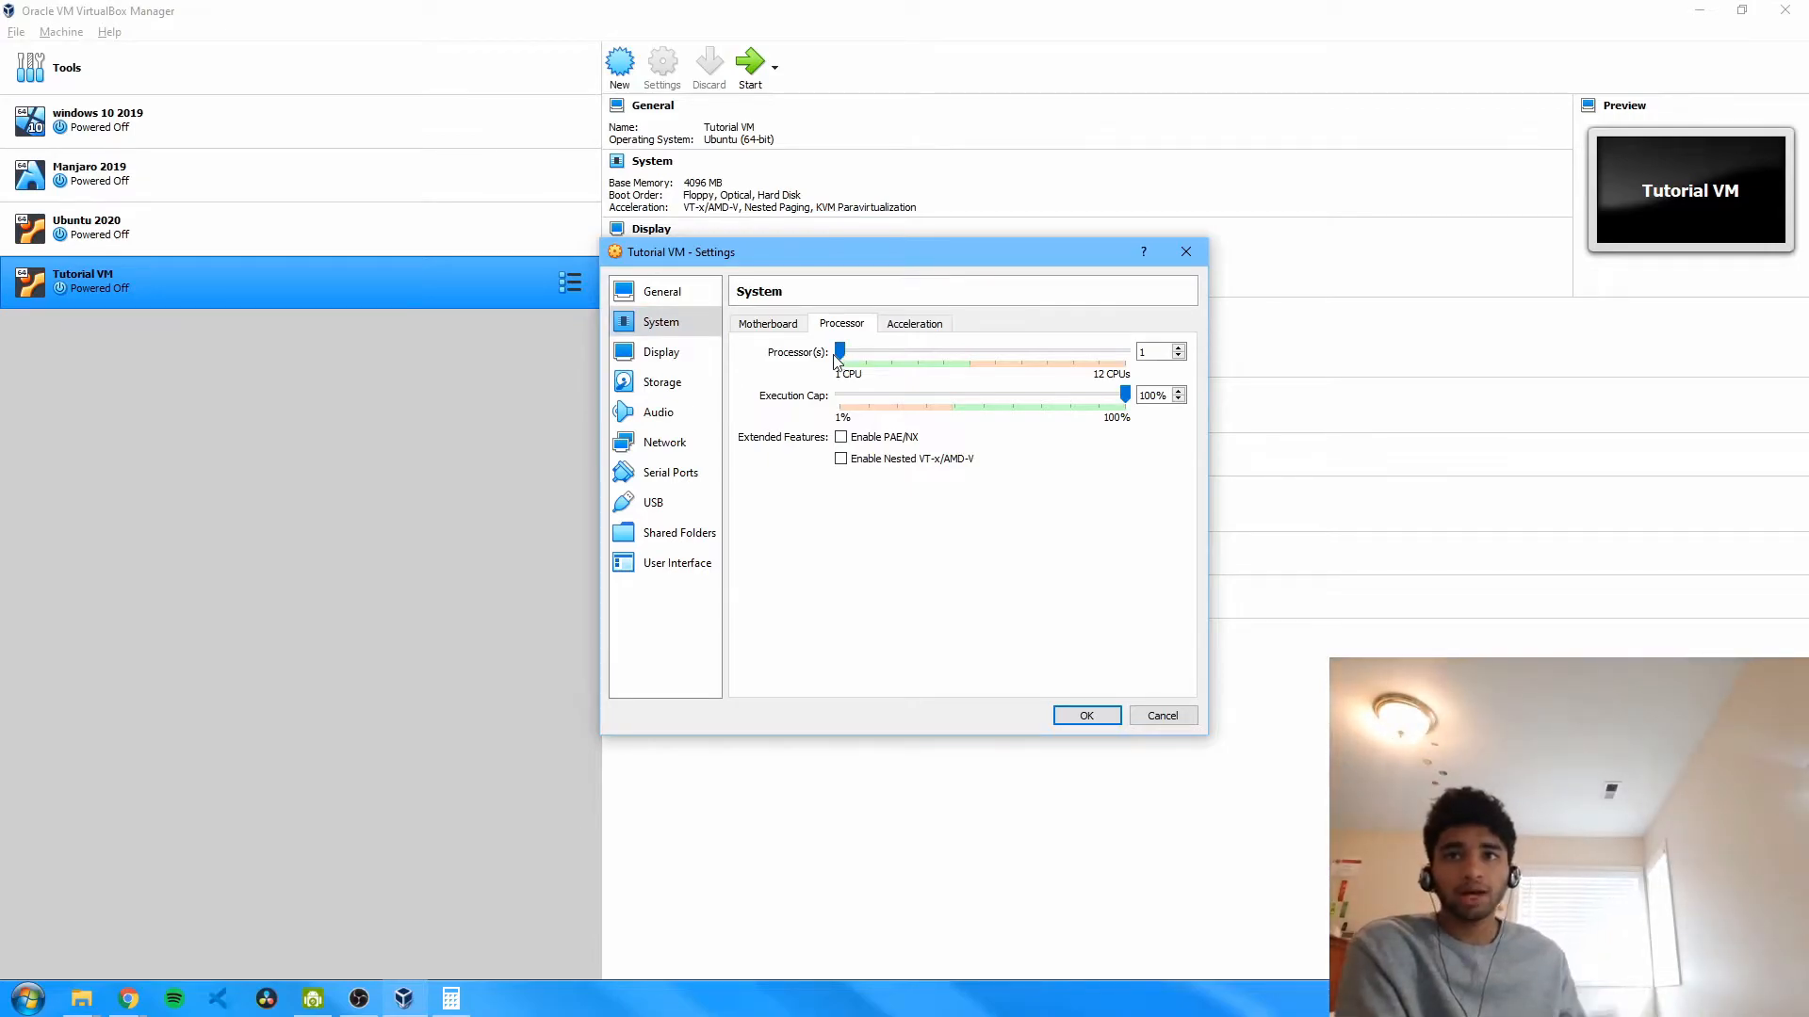
{"action": "left_click_drag", "start_coordinate": [840, 352], "coordinate": [914, 352]}
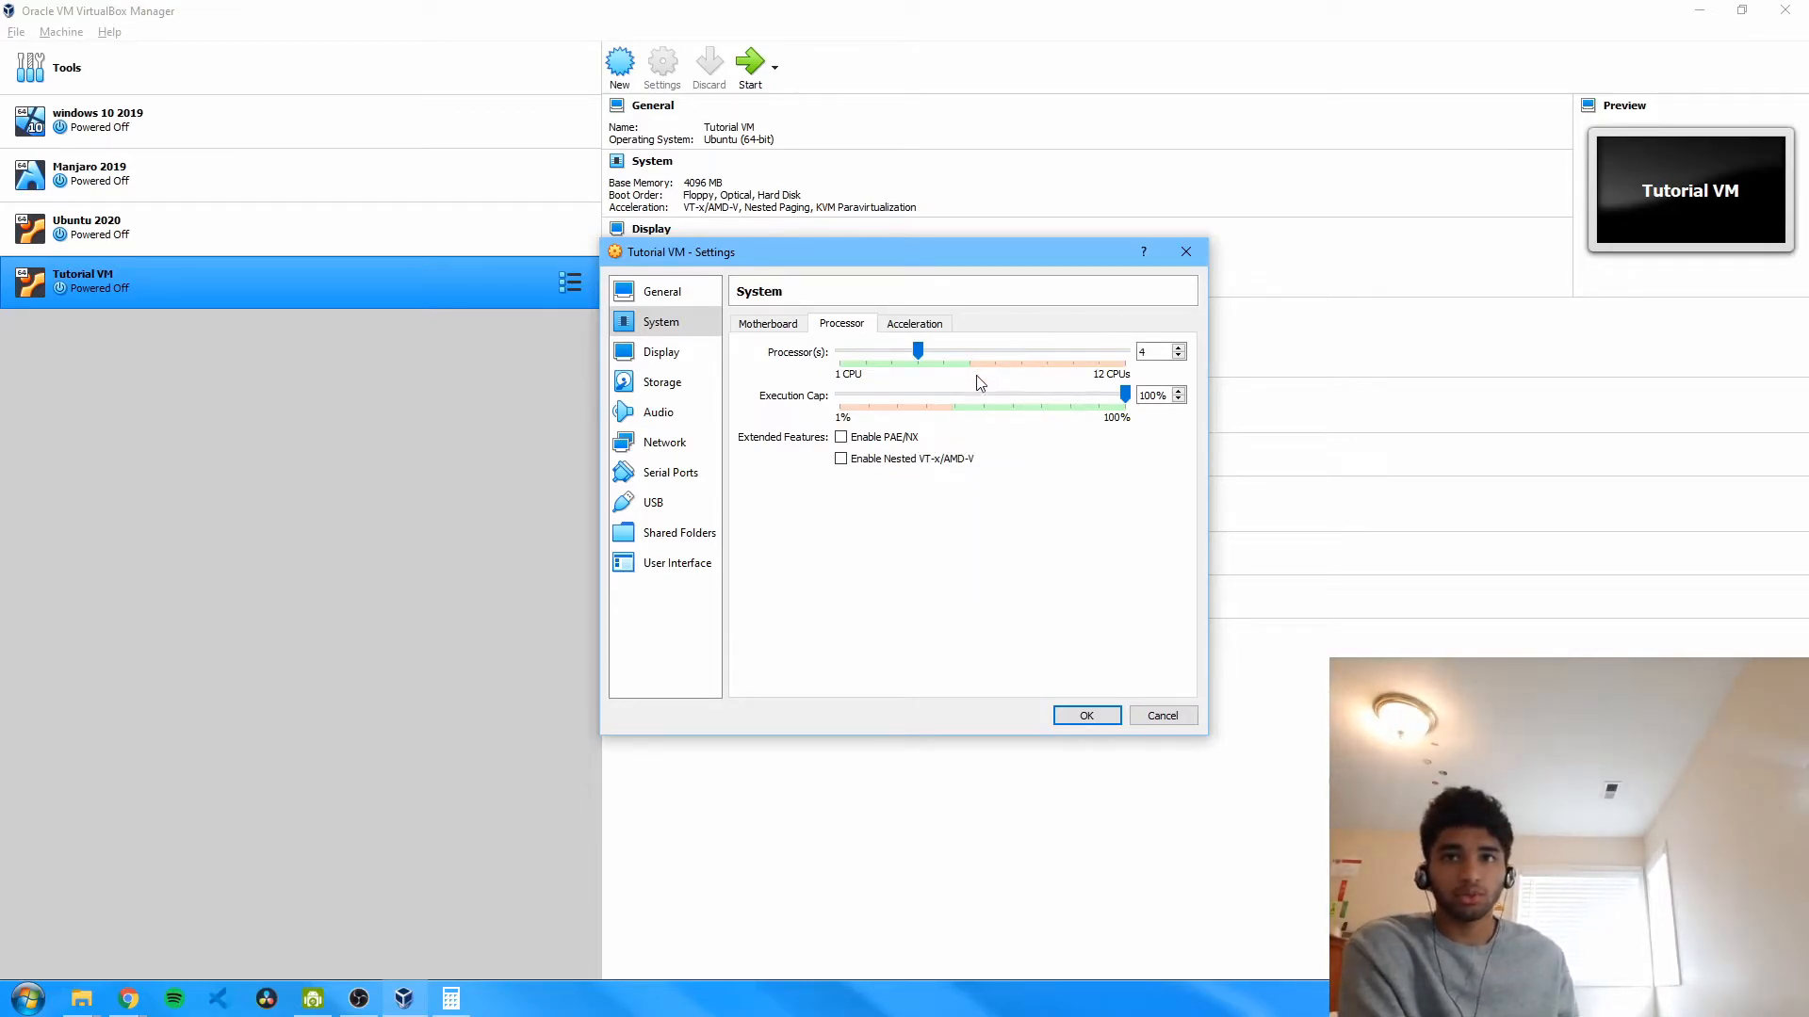
- Set Tutorial VM's video memory to 128 MB in its display settings
{"action": "left_click", "coordinate": [694, 349]}
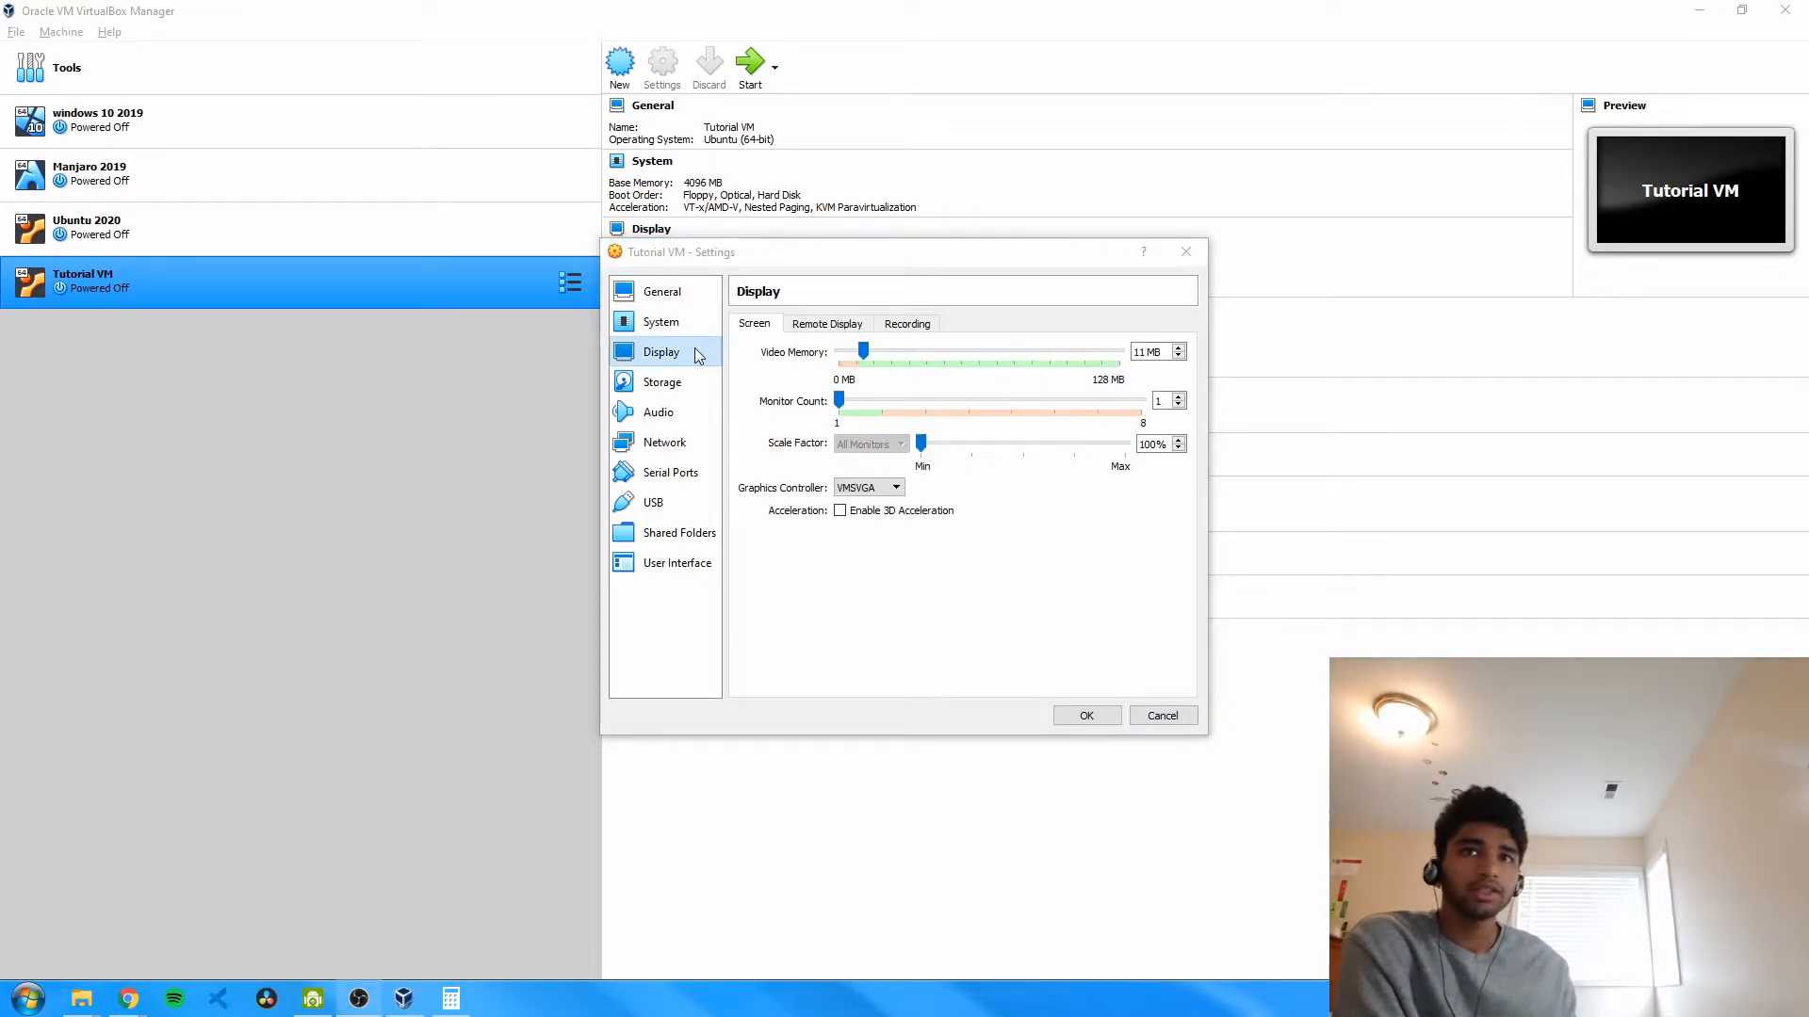
{"action": "left_click_drag", "start_coordinate": [863, 351], "coordinate": [1121, 351]}
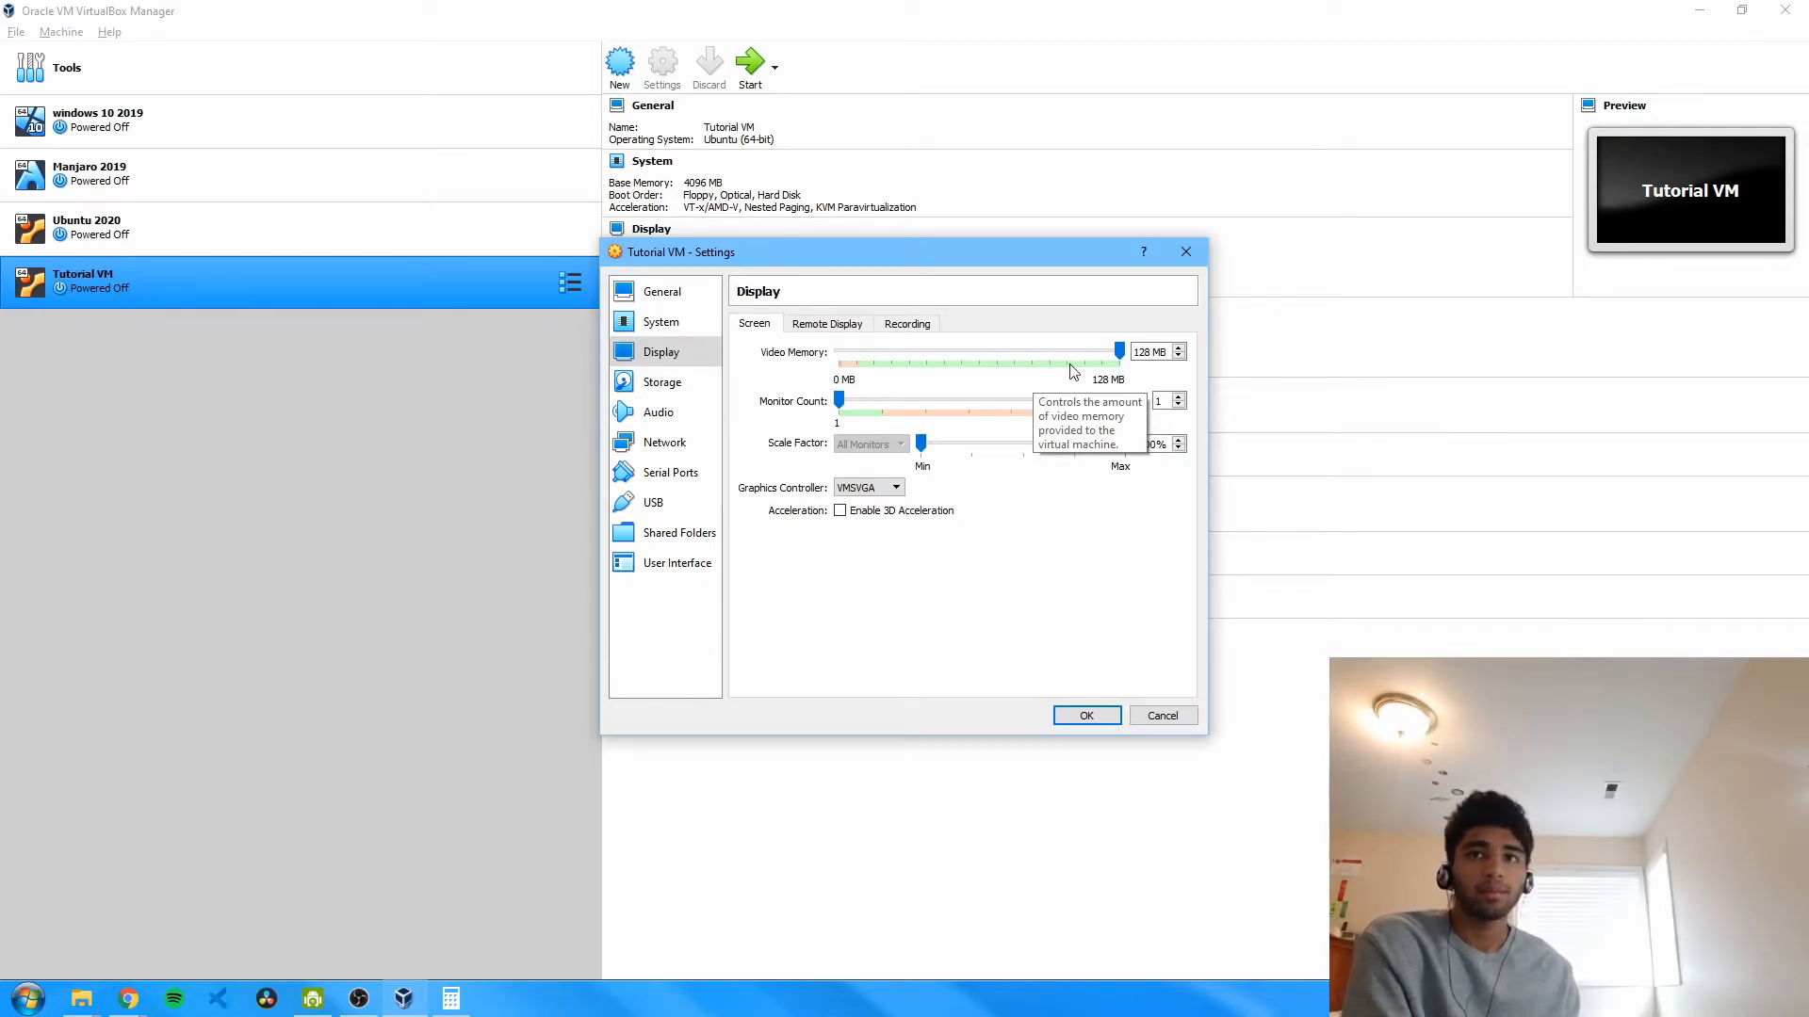
- Attach ubuntu-18.04.4-desktop-amd64.iso to the empty IDE optical drive in Tutorial VM's storage settings and save the settings
{"action": "left_click", "coordinate": [663, 383]}
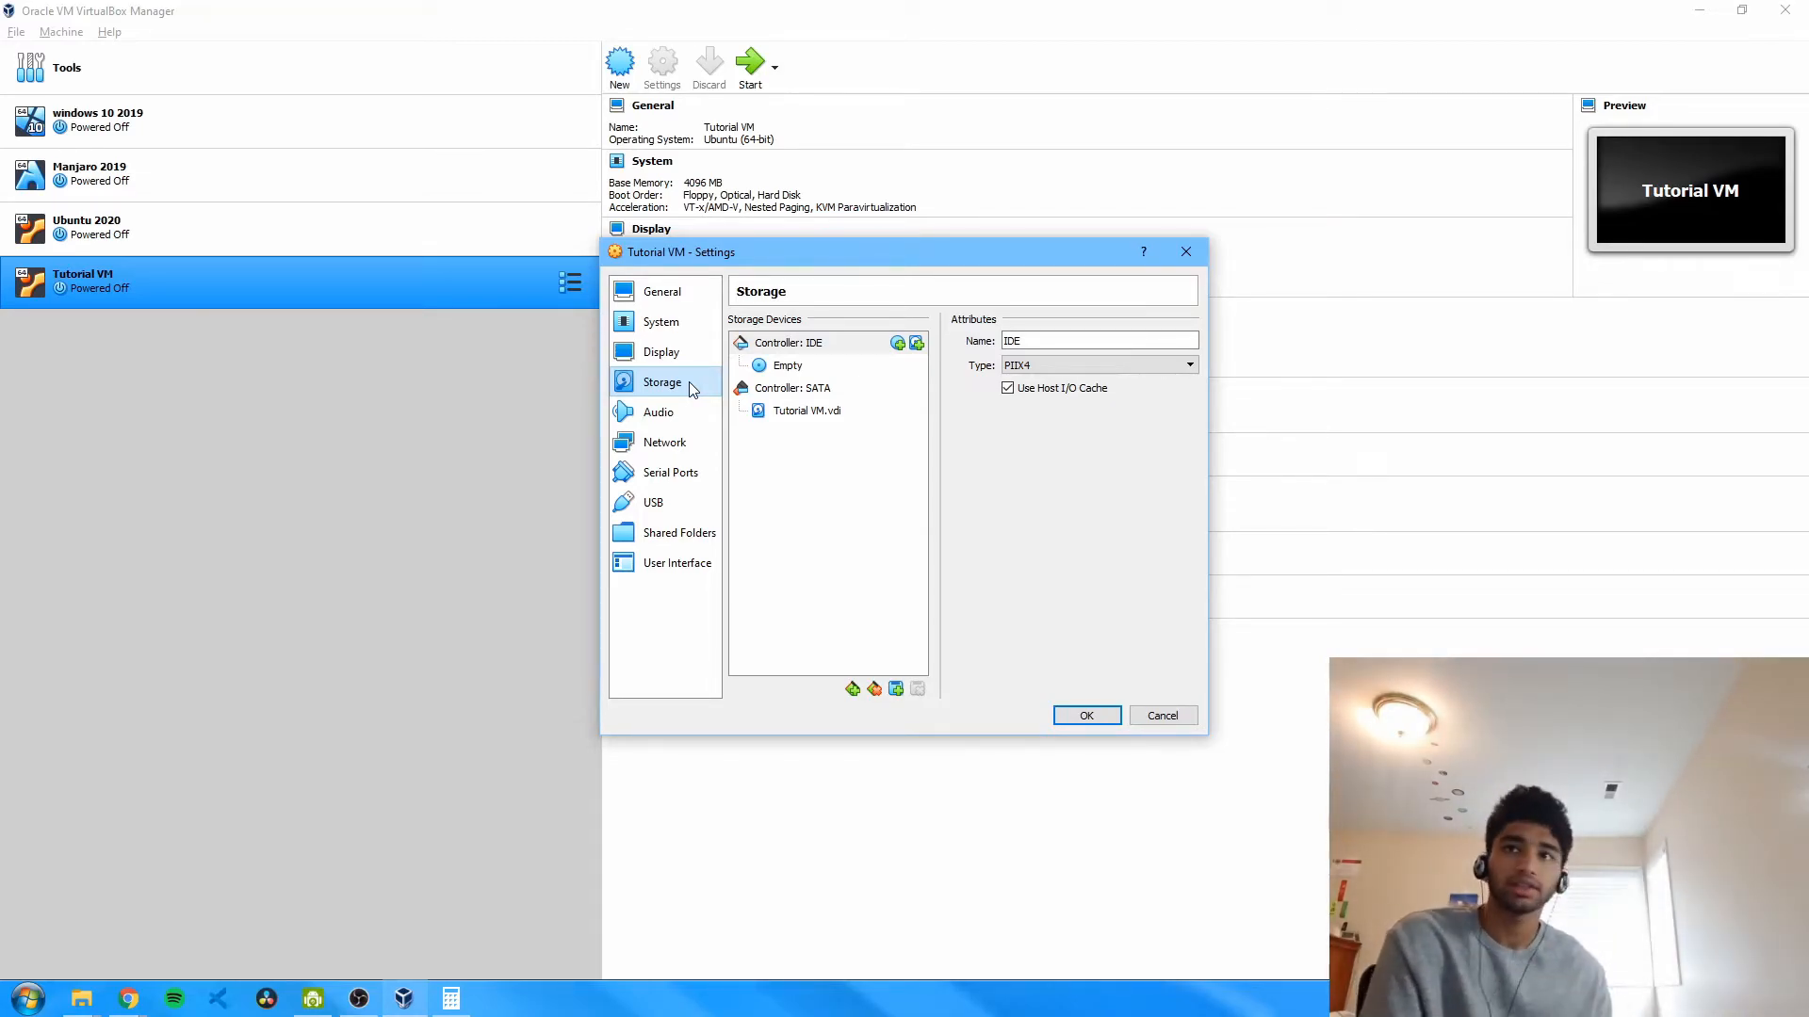
{"action": "left_click", "coordinate": [782, 343]}
{"action": "left_click", "coordinate": [780, 367]}
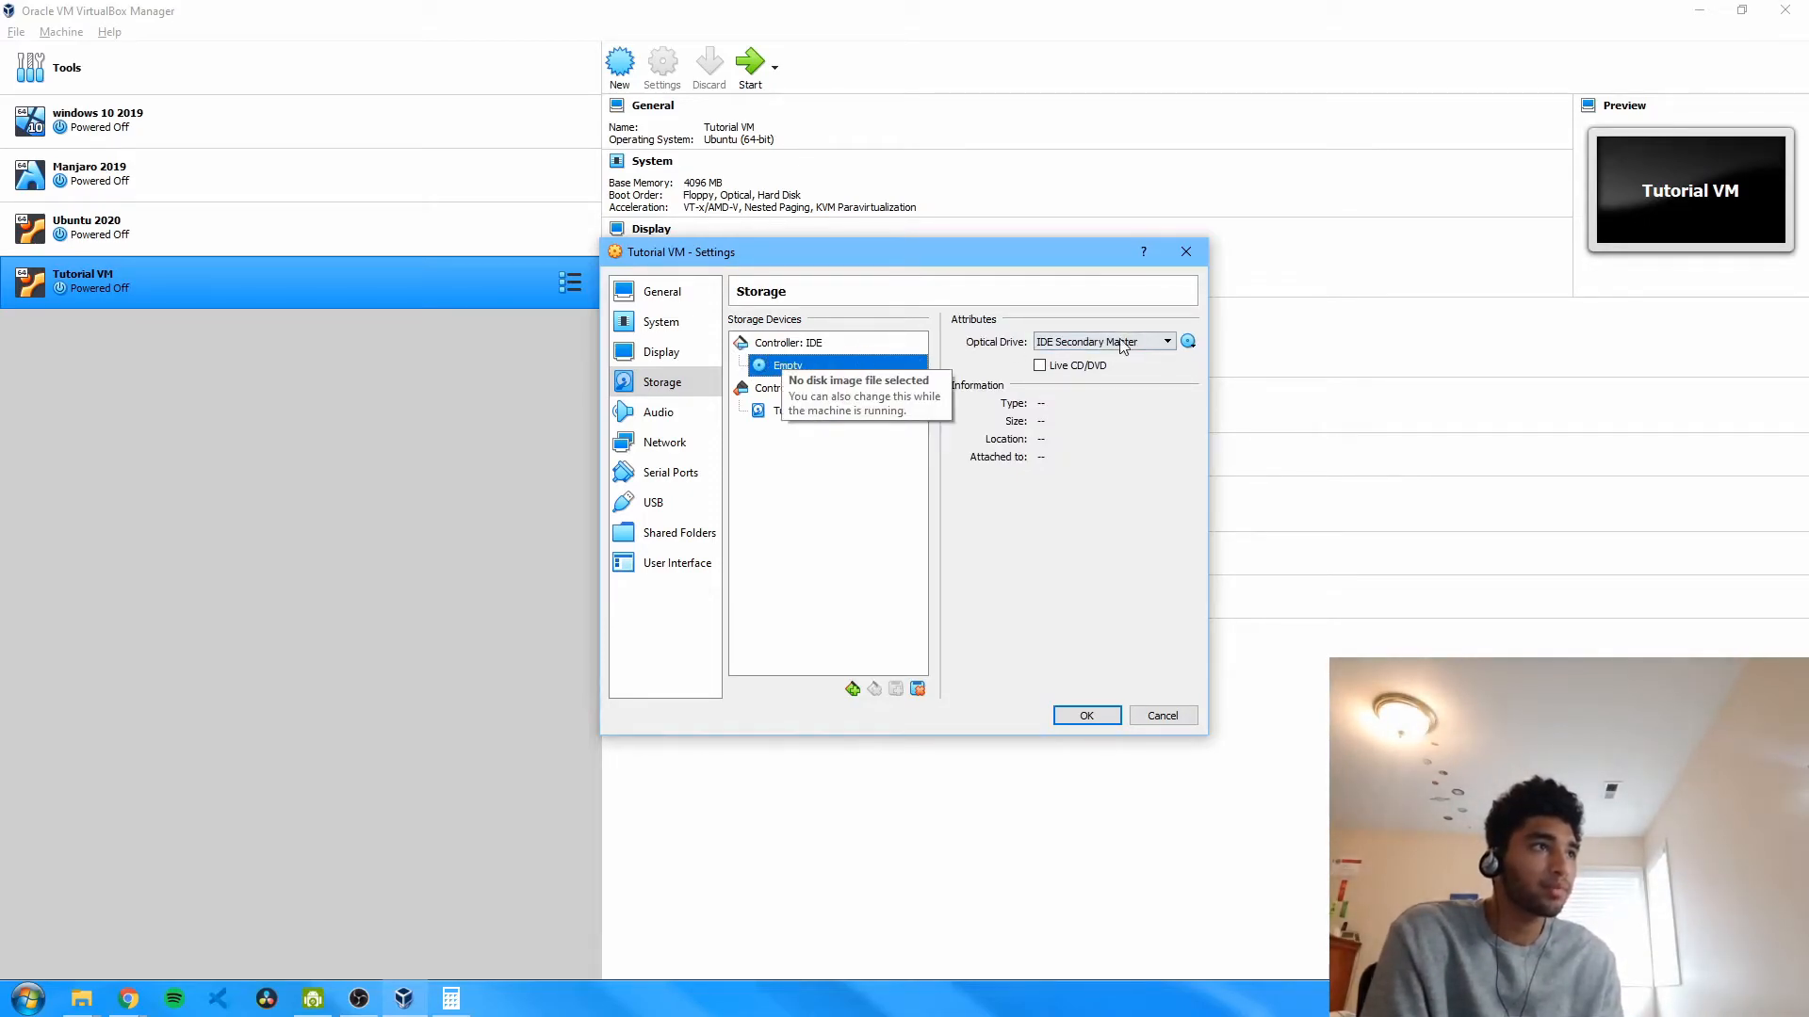
{"action": "left_click", "coordinate": [1189, 344]}
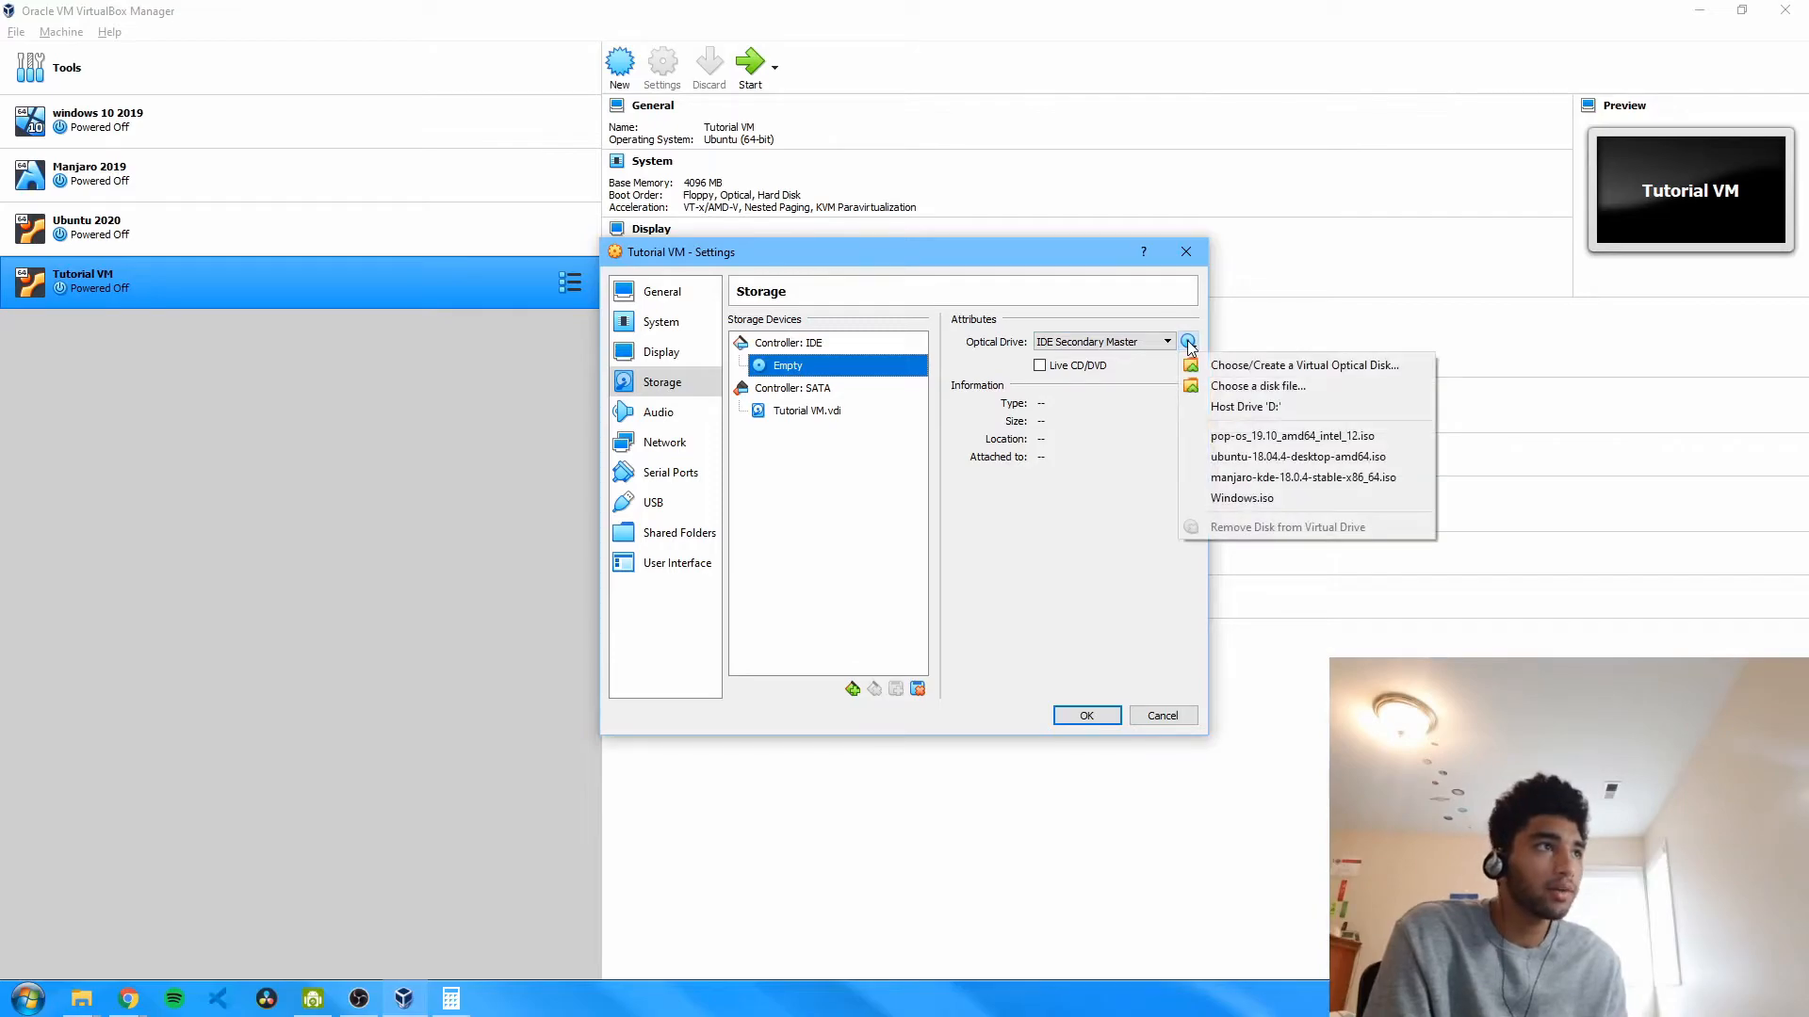
{"action": "left_click", "coordinate": [1263, 394]}
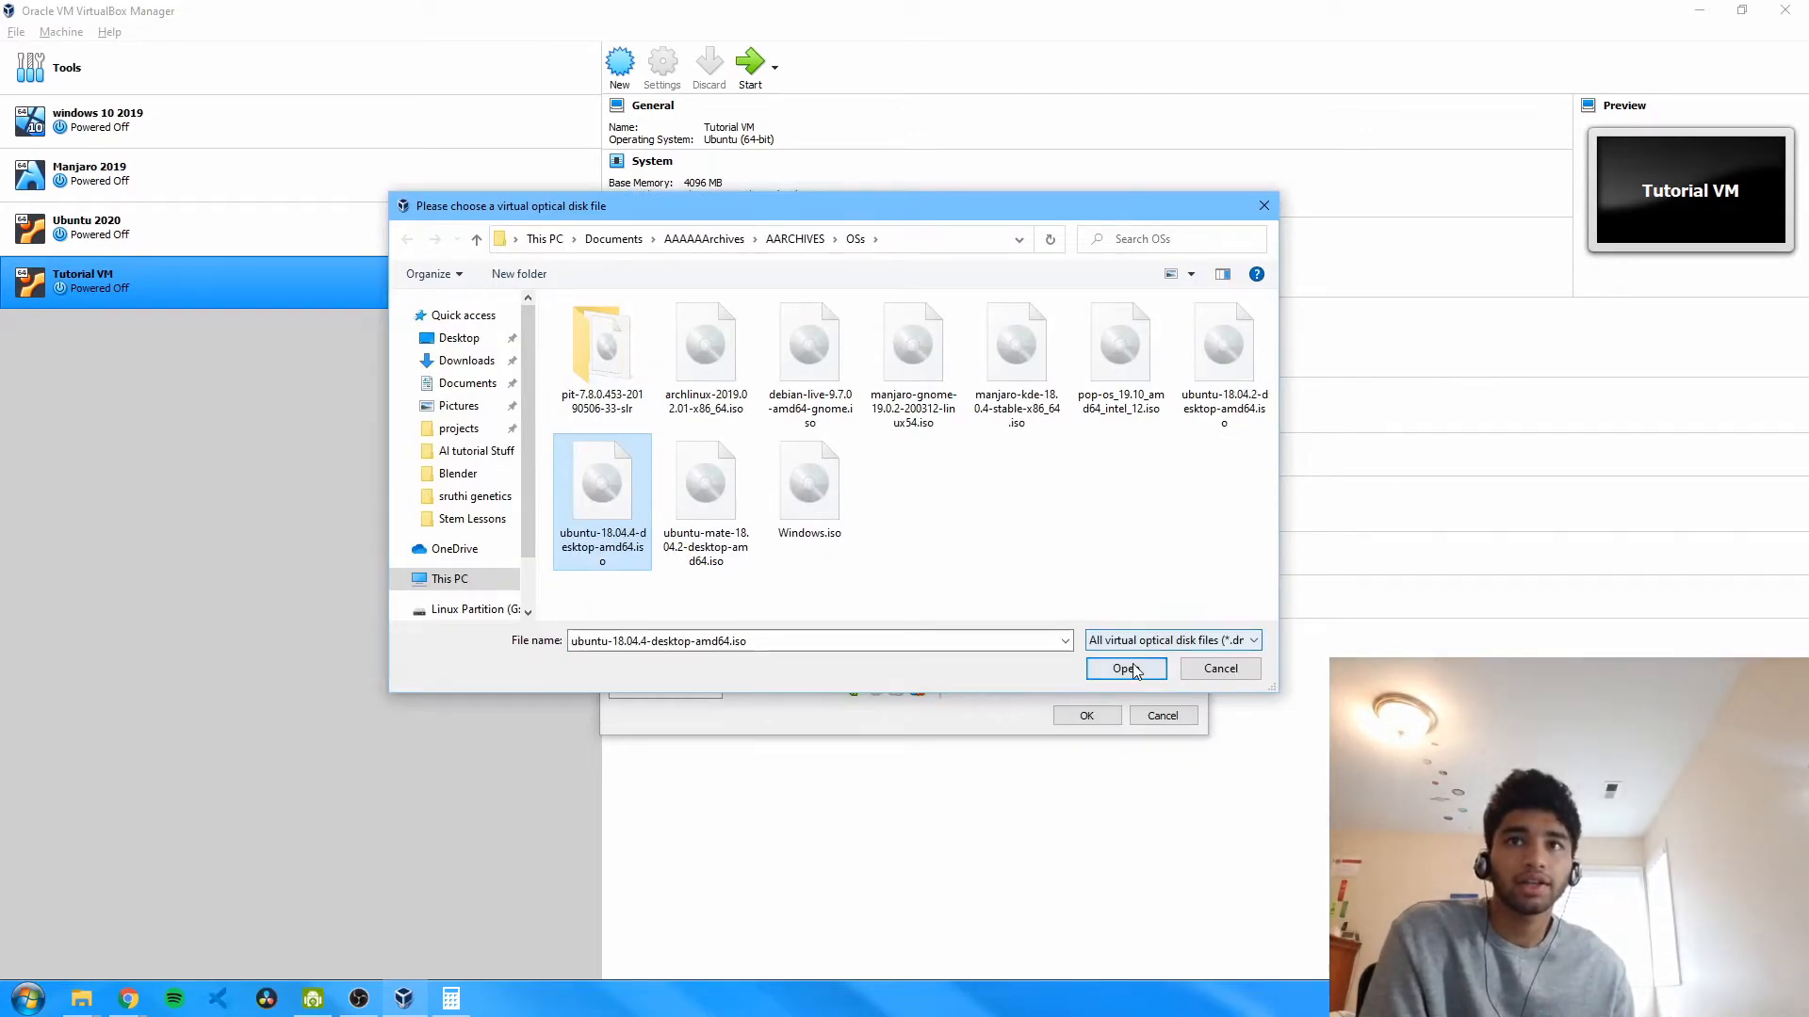
{"action": "left_click", "coordinate": [1127, 669]}
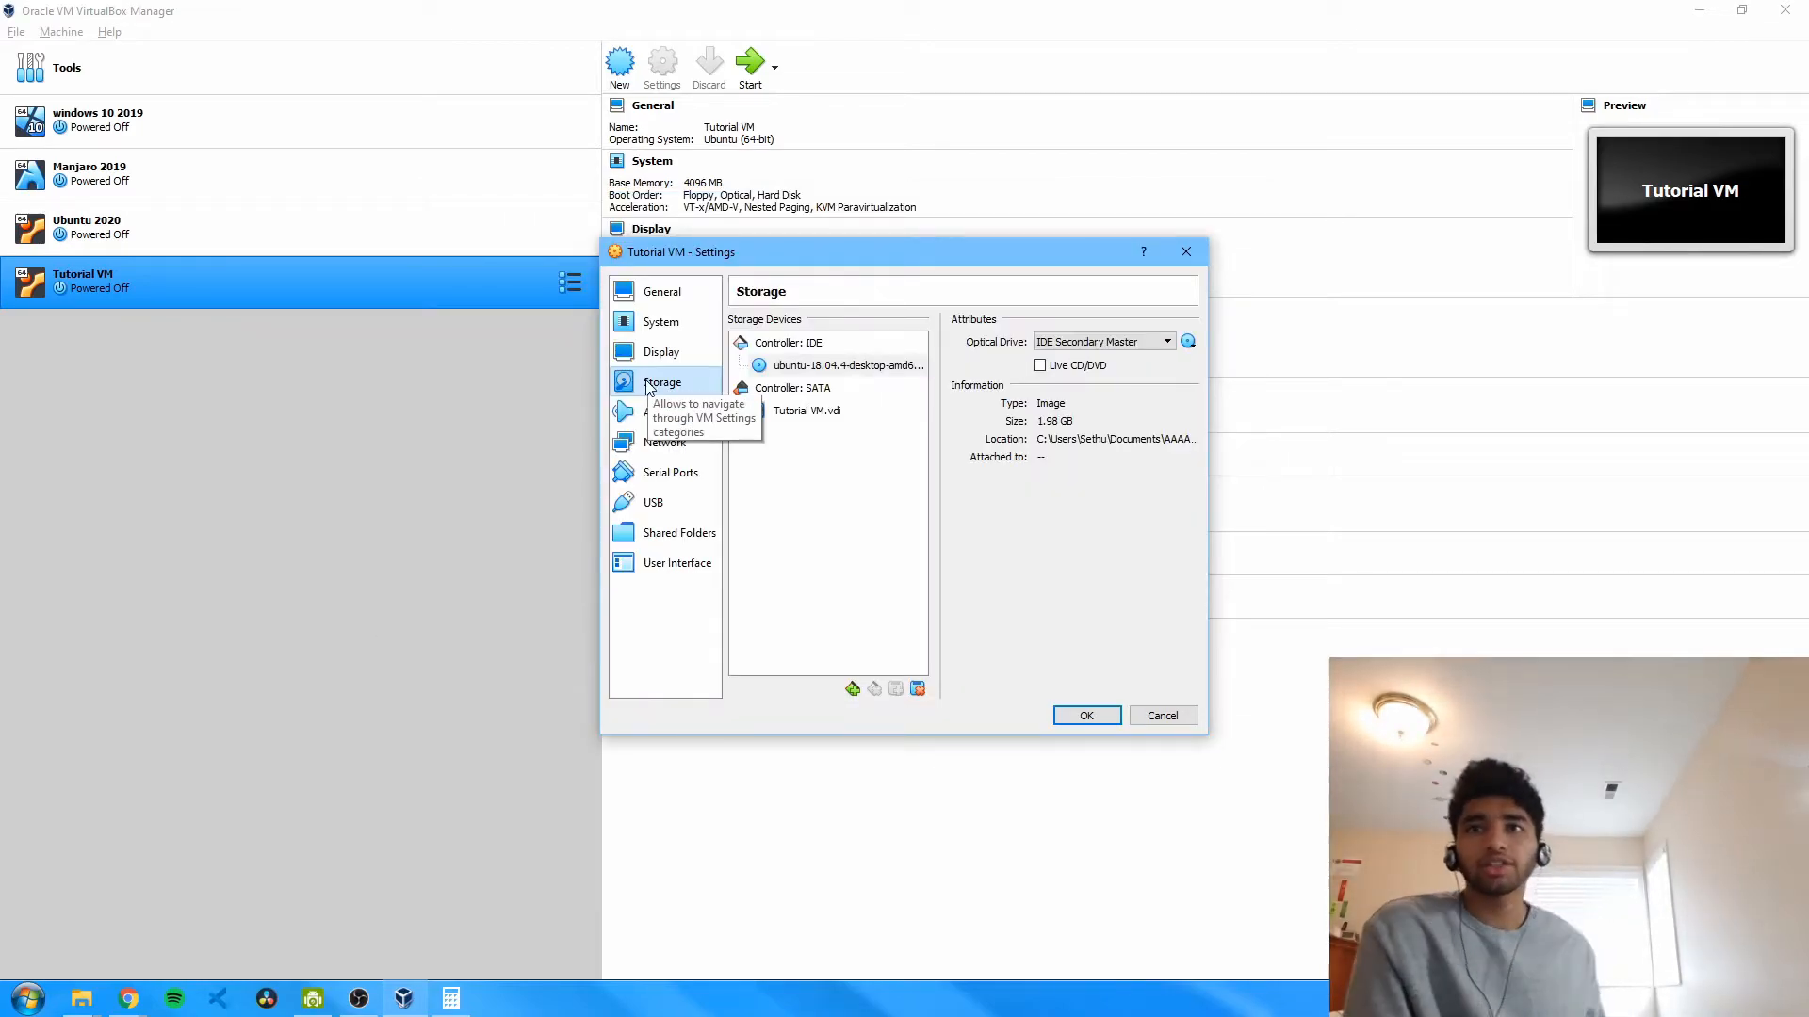
{"action": "left_click", "coordinate": [1093, 718]}
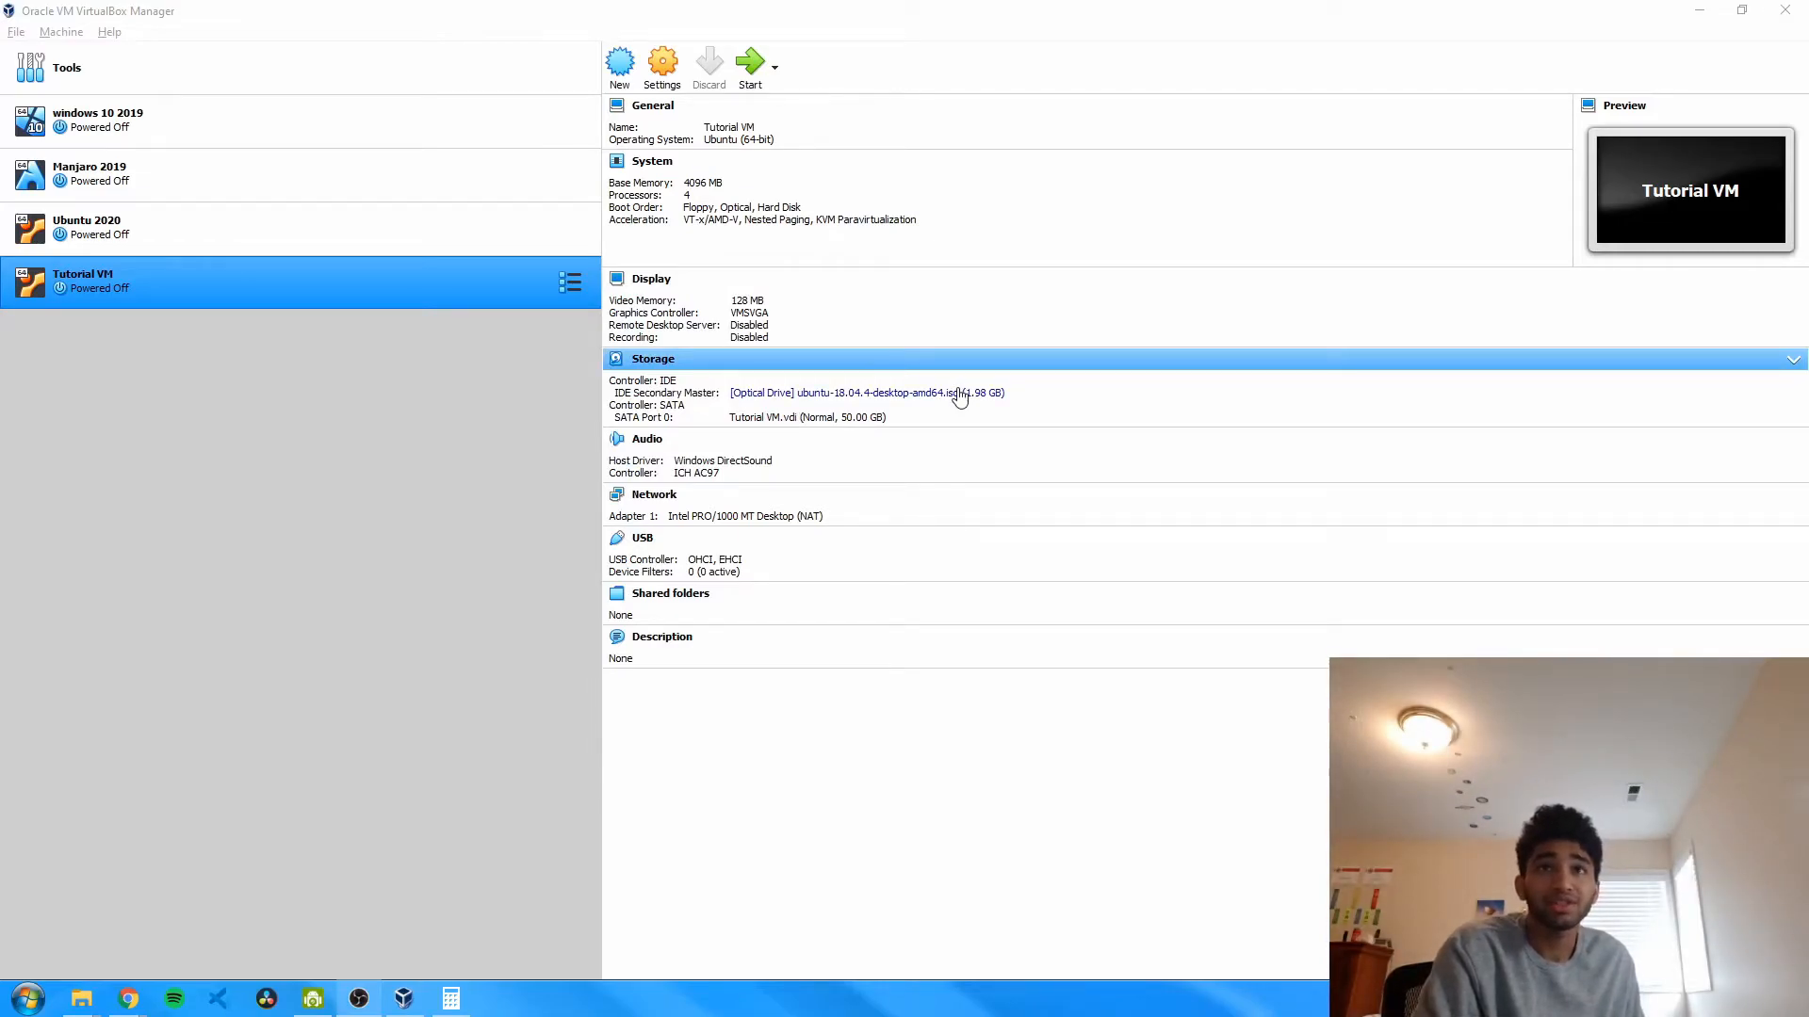
- Start Tutorial VM with ubuntu-18.04.4-desktop-amd64.iso as the start-up disk and maximize its window
{"action": "left_click", "coordinate": [749, 76]}
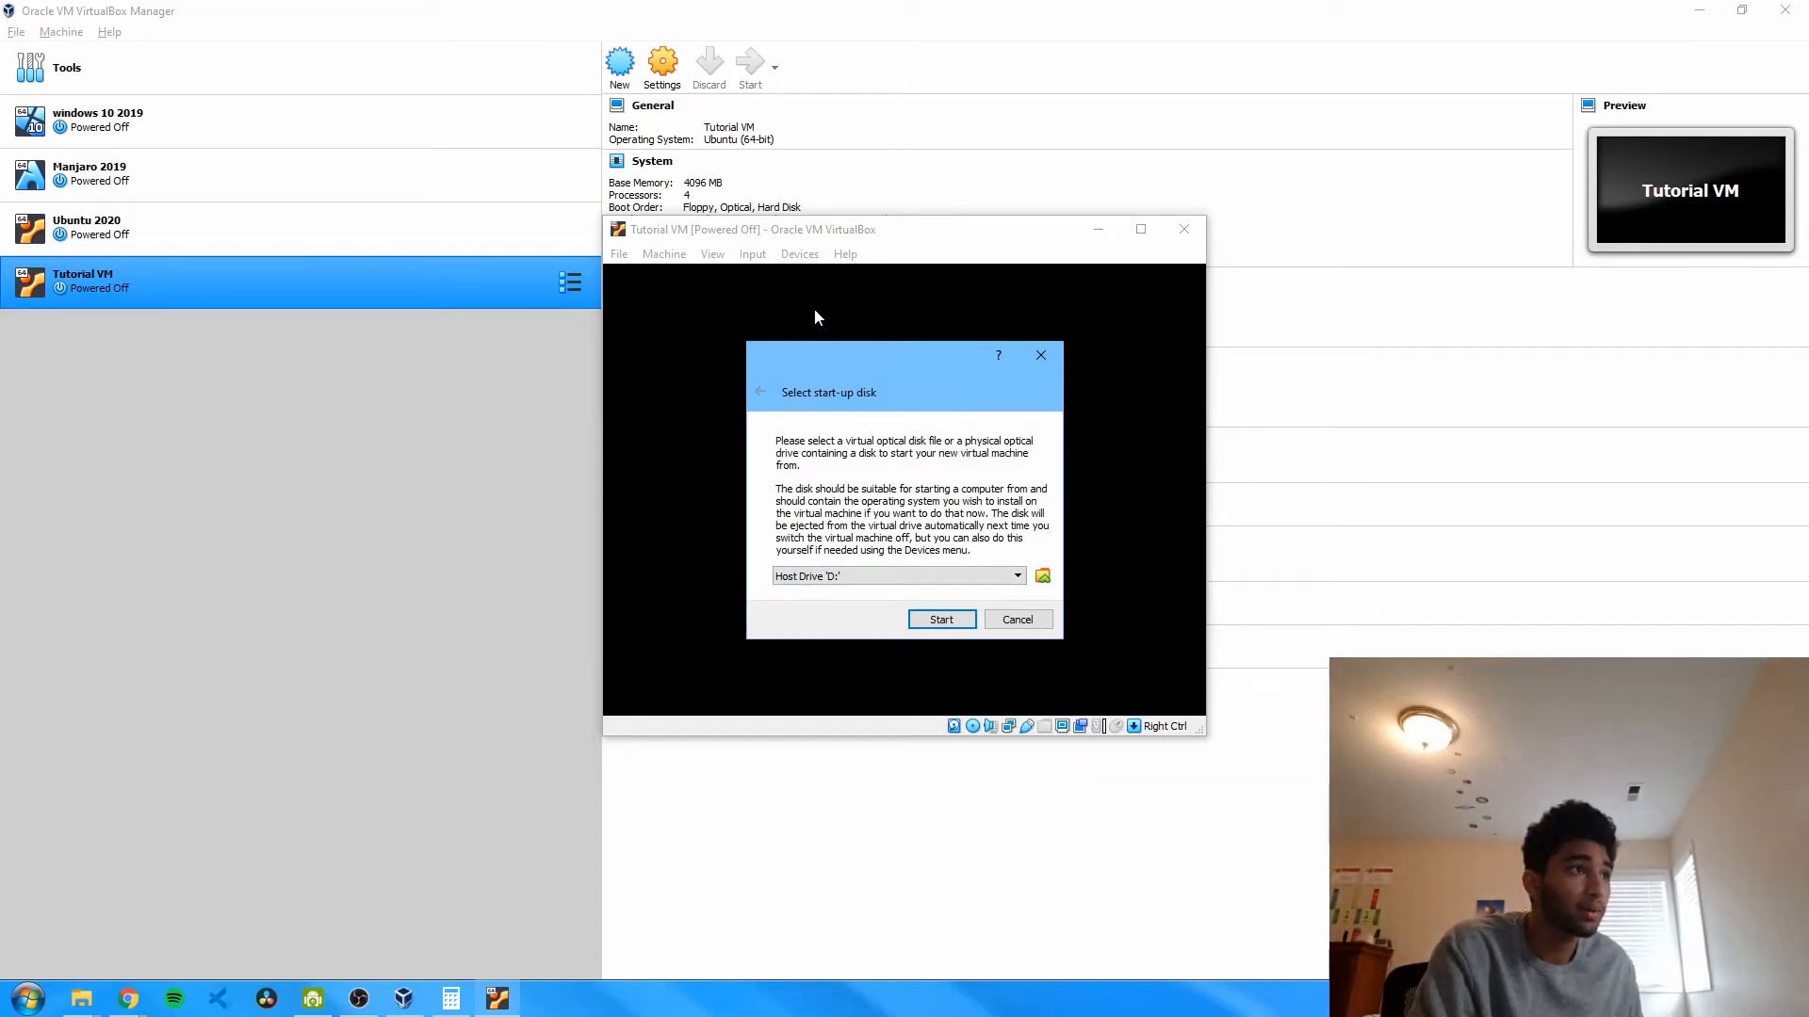
{"action": "left_click", "coordinate": [1006, 577]}
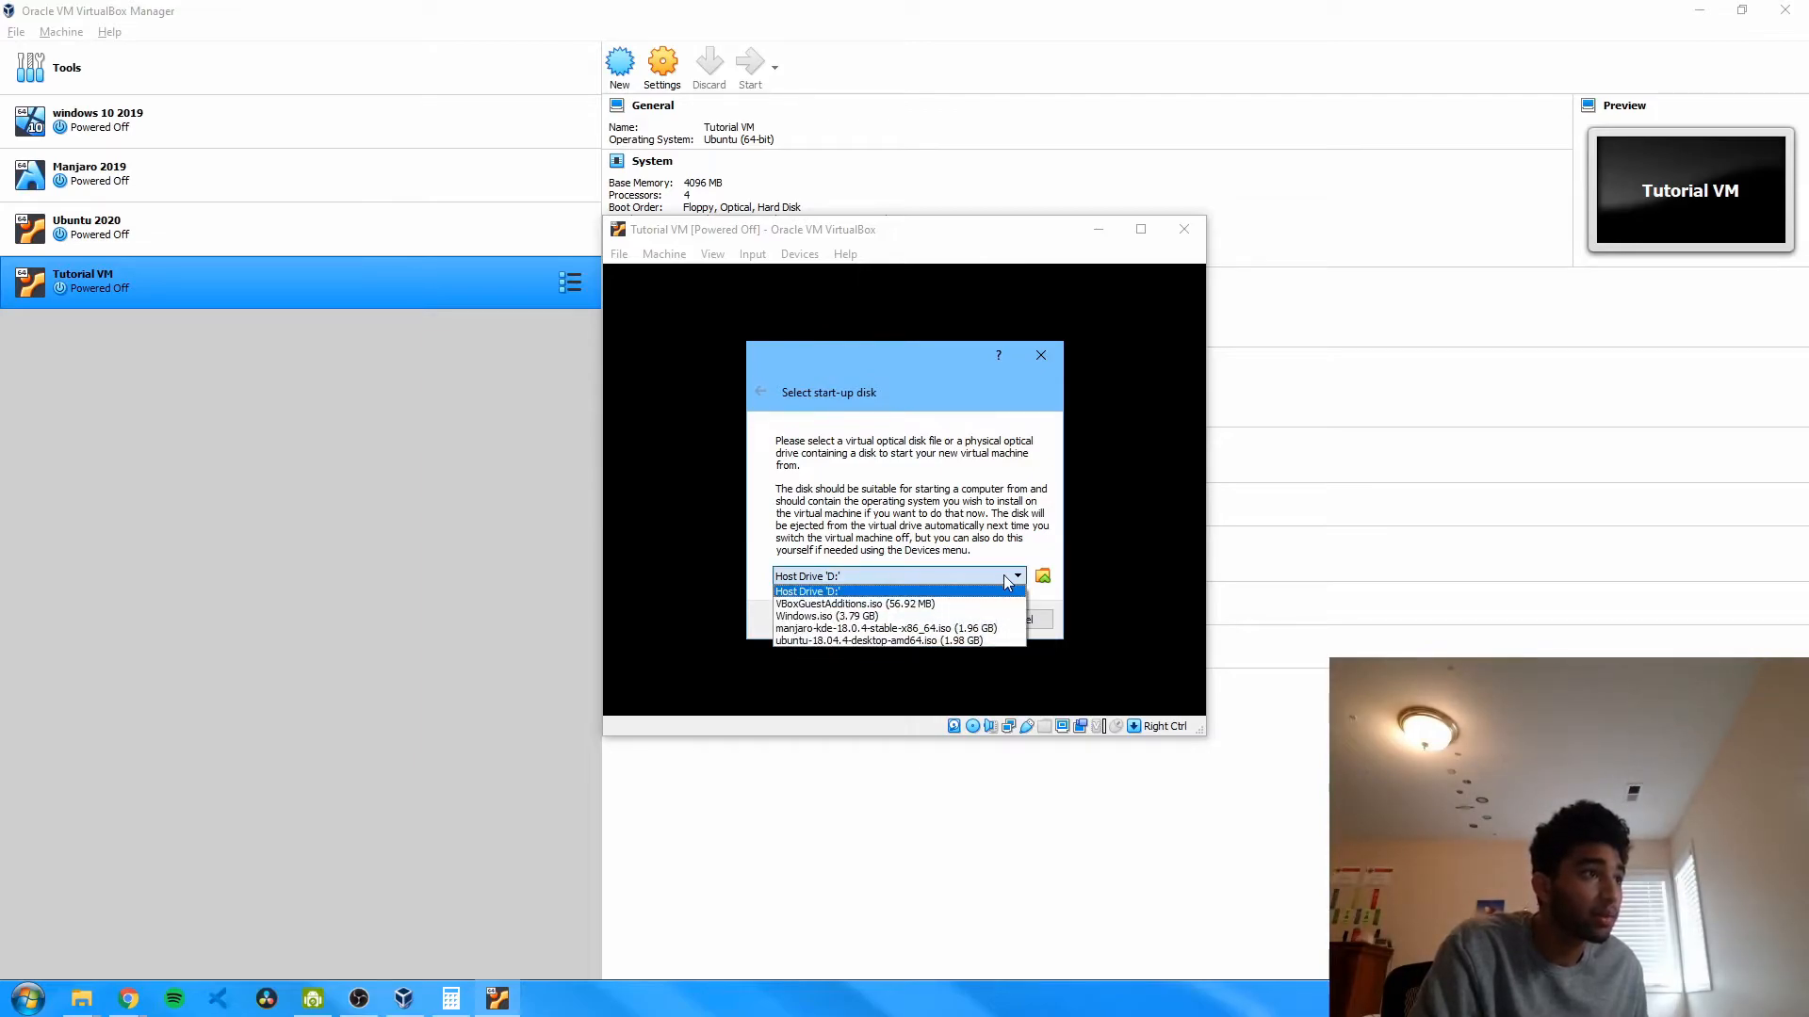
{"action": "left_click", "coordinate": [976, 642]}
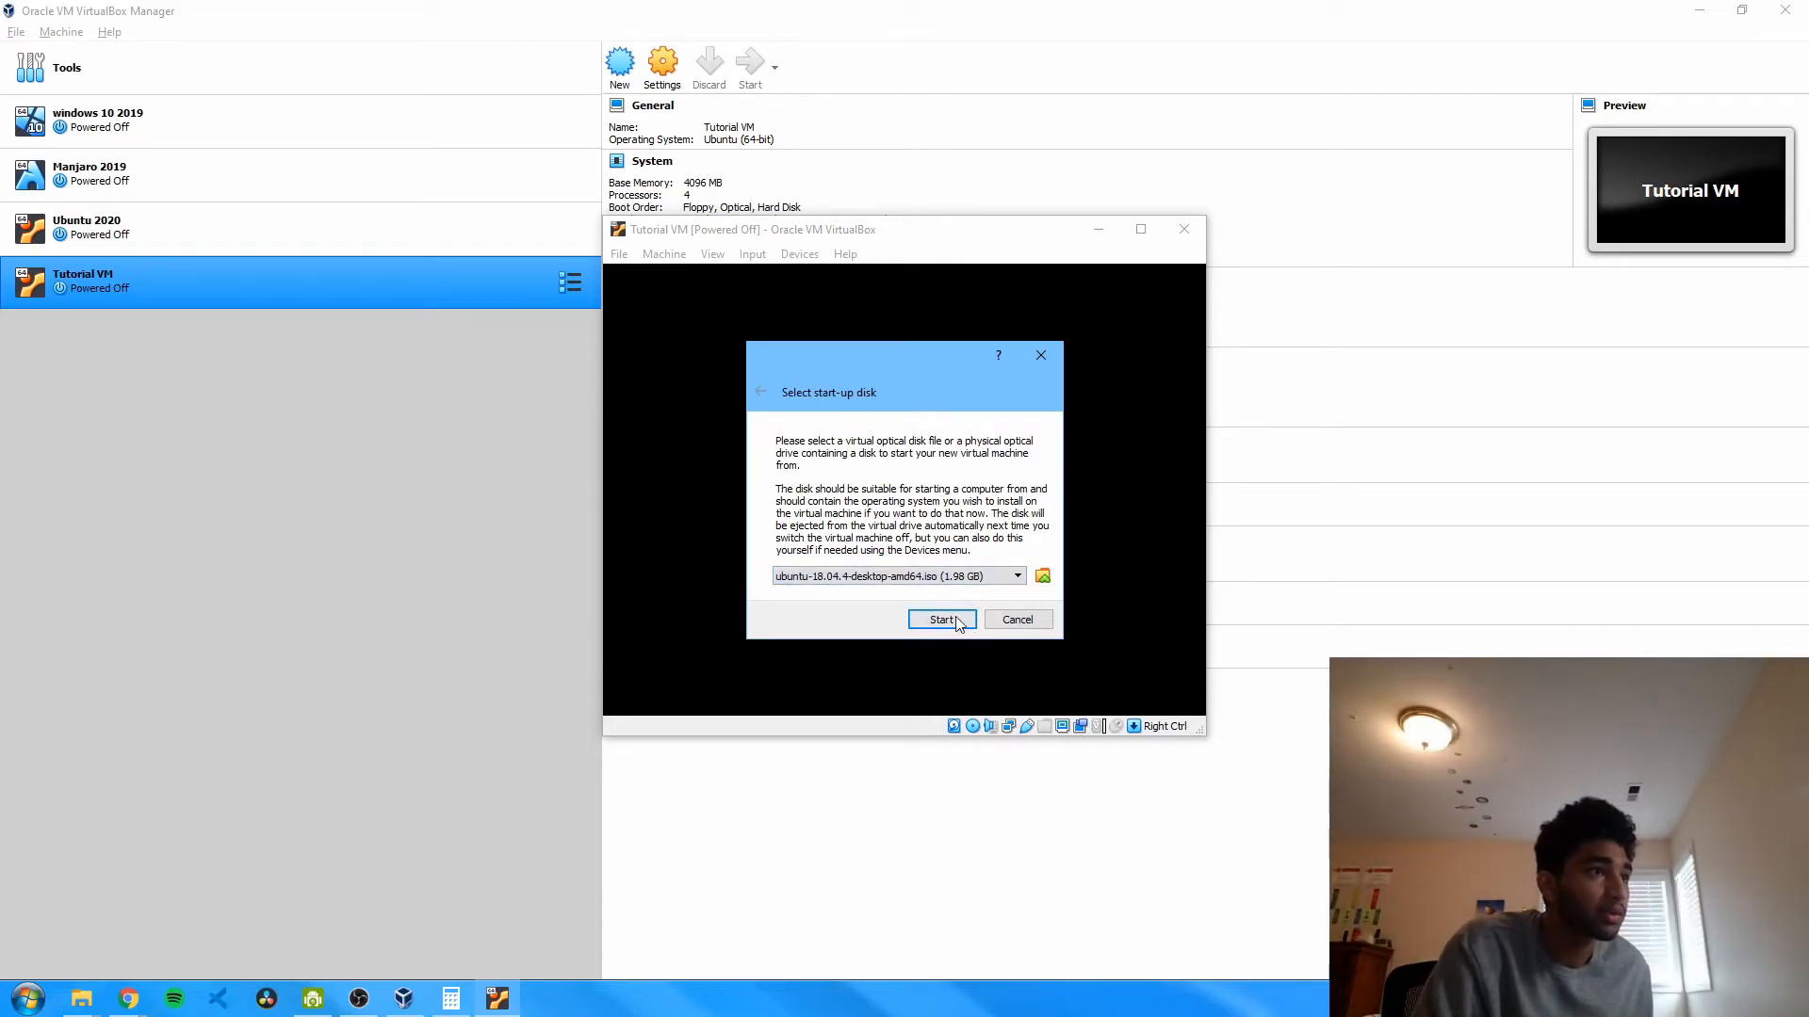
{"action": "left_click", "coordinate": [942, 620]}
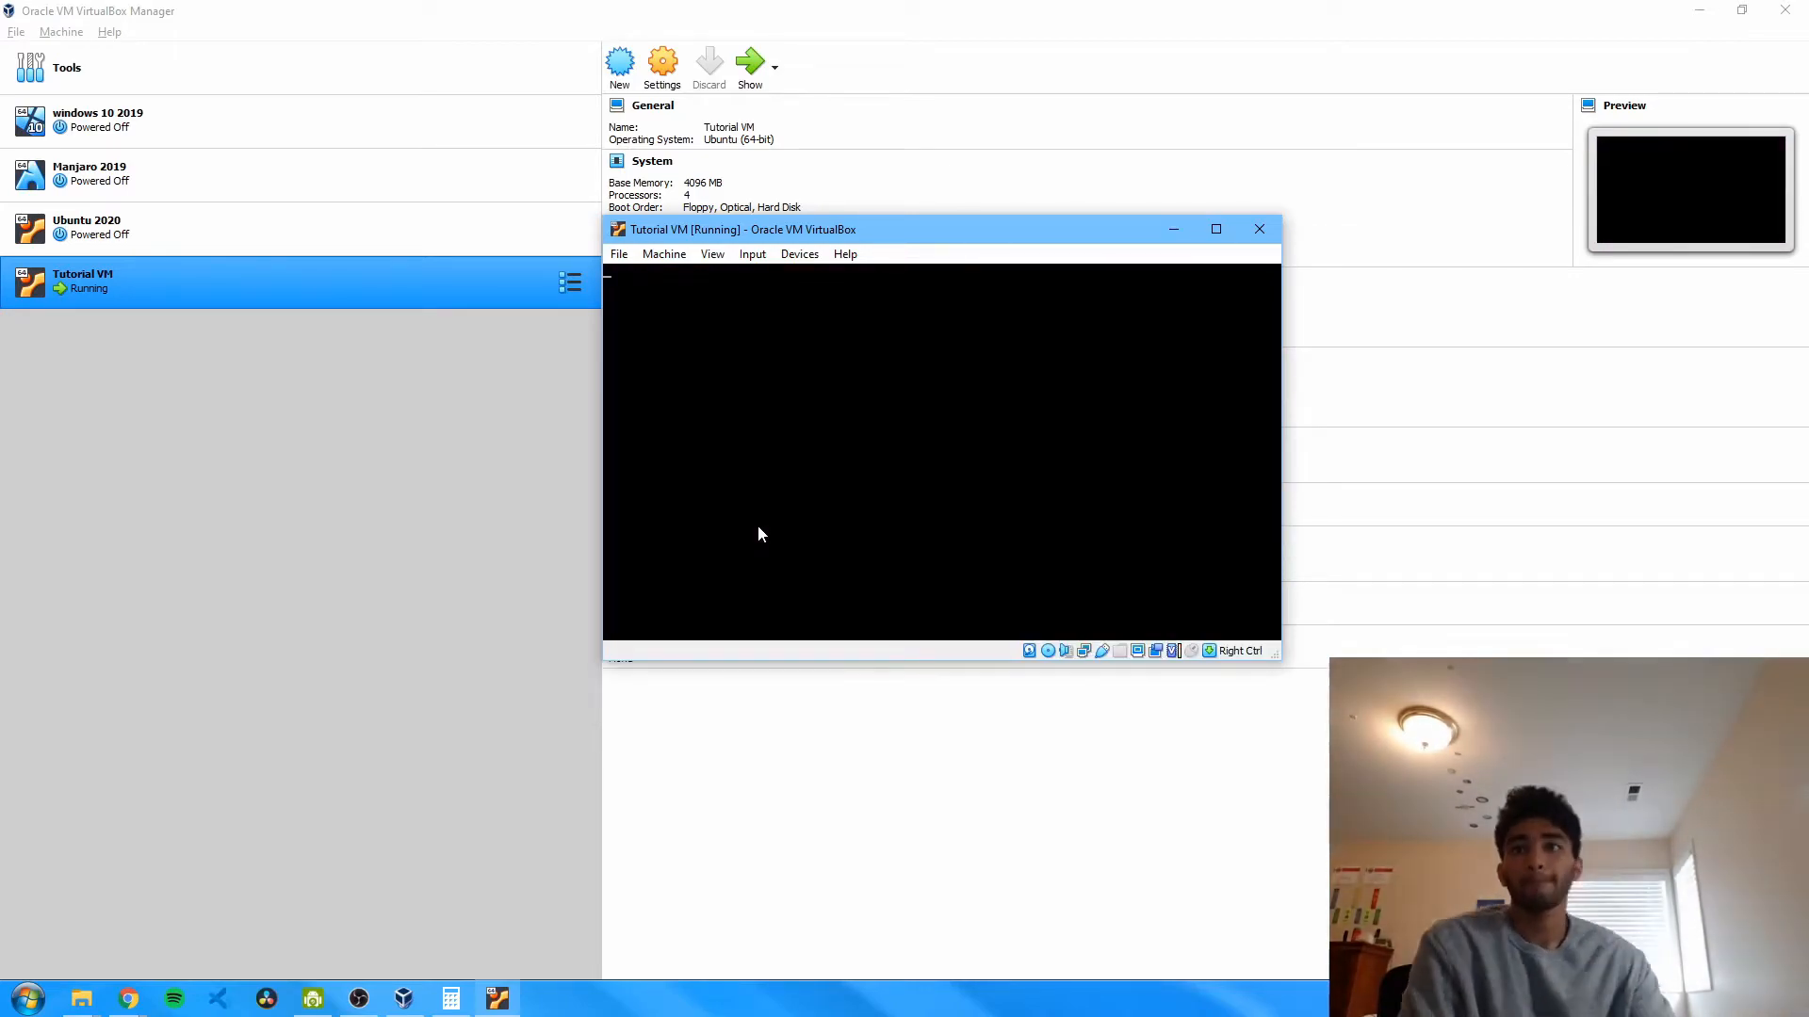
{"action": "left_click", "coordinate": [1215, 231]}
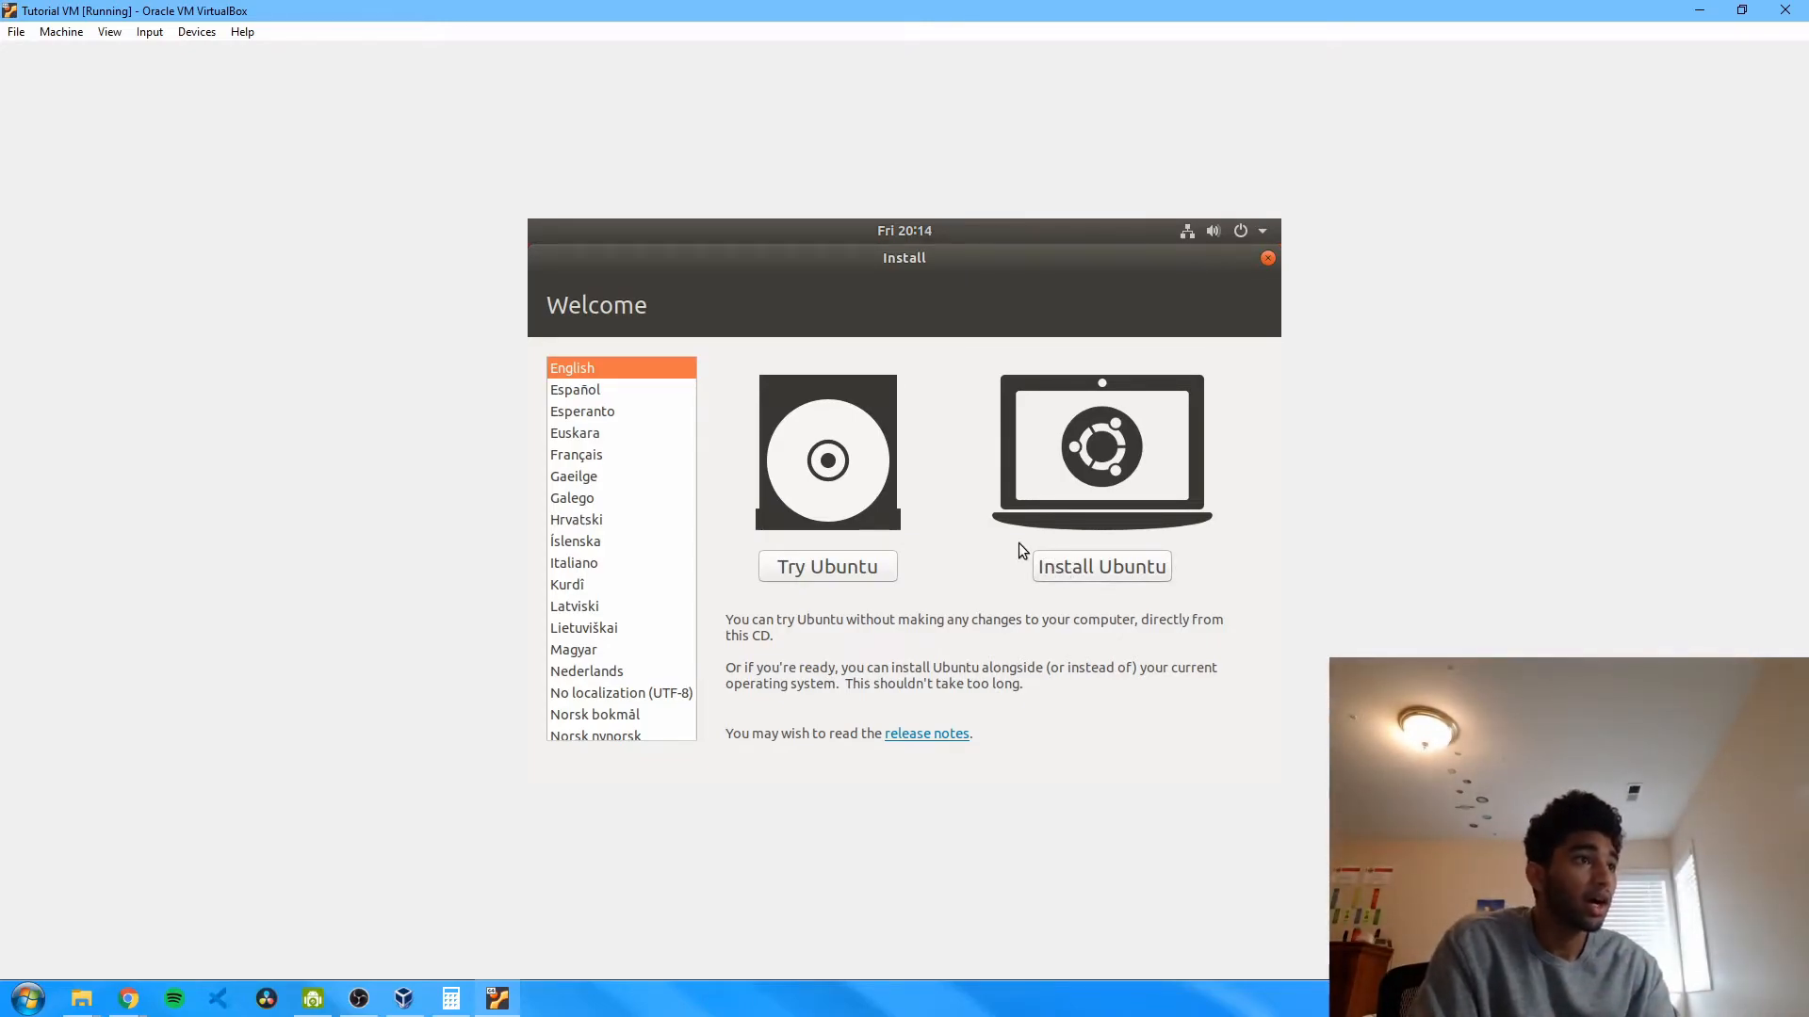
- Begin installing Ubuntu with the English (US) keyboard layout, normal installation and third-party graphics, Wi-Fi and media software enabled
{"action": "left_click", "coordinate": [1081, 568]}
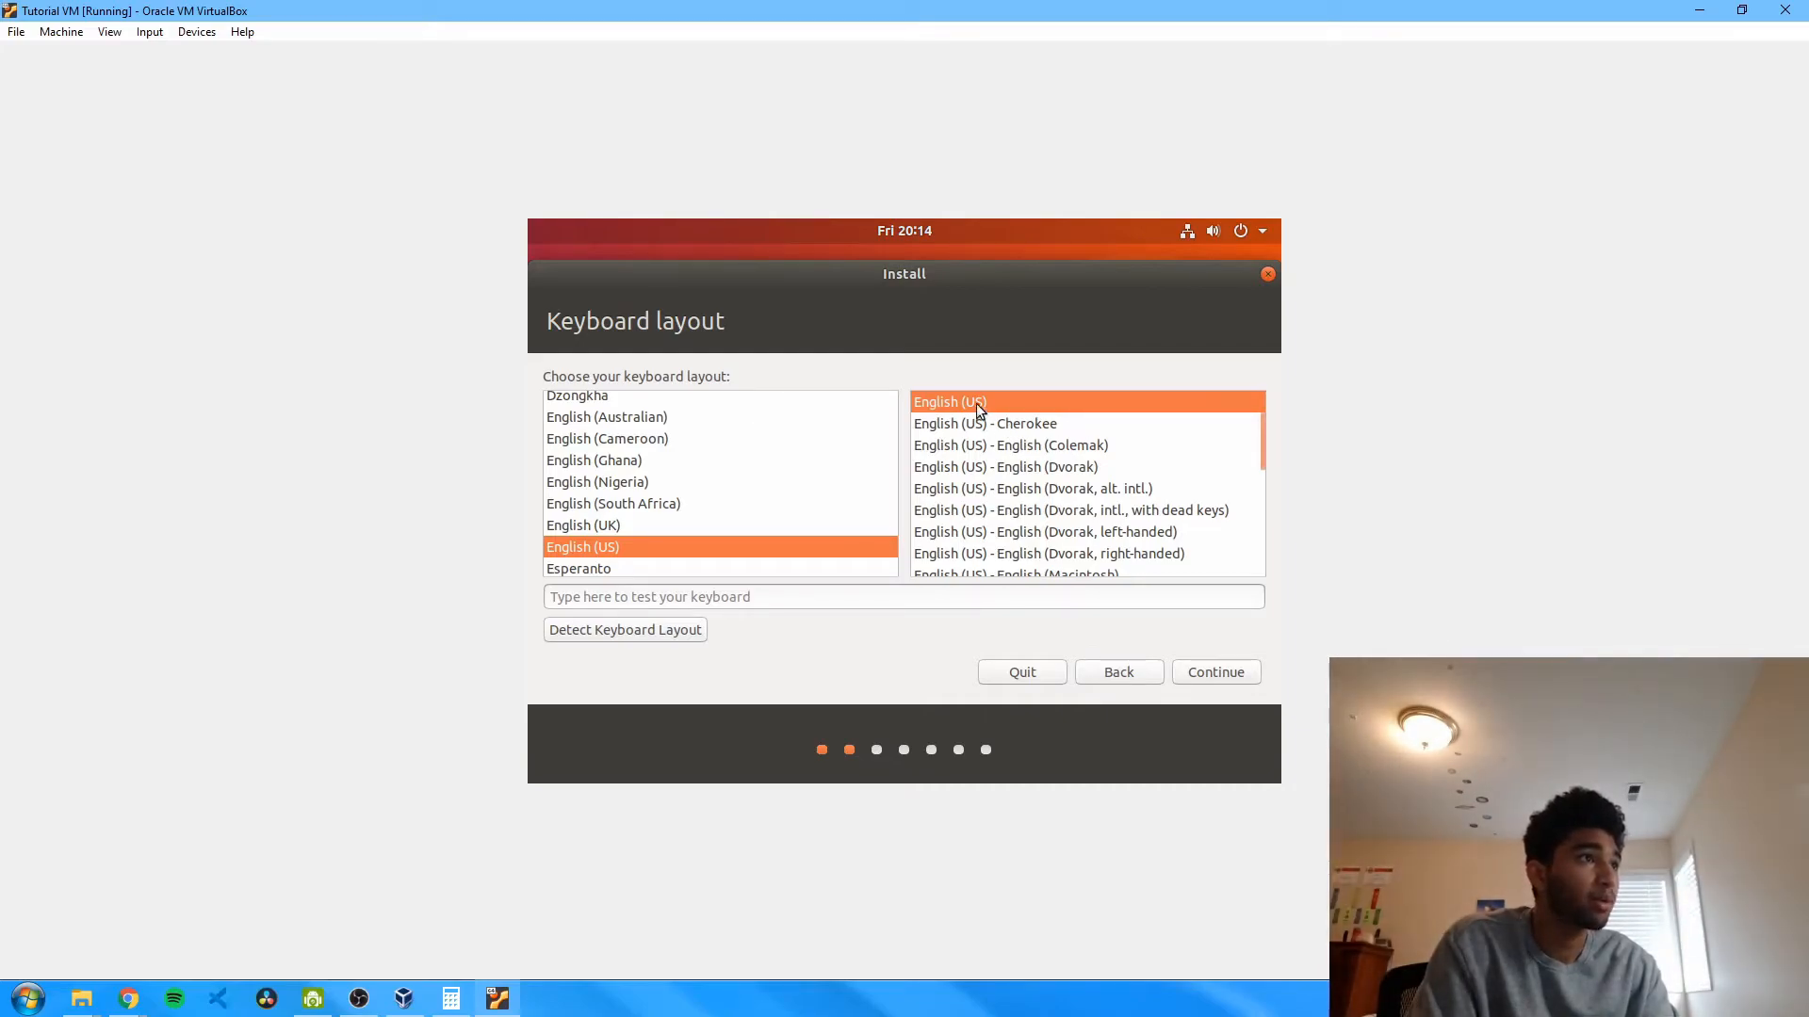
{"action": "left_click", "coordinate": [1220, 672]}
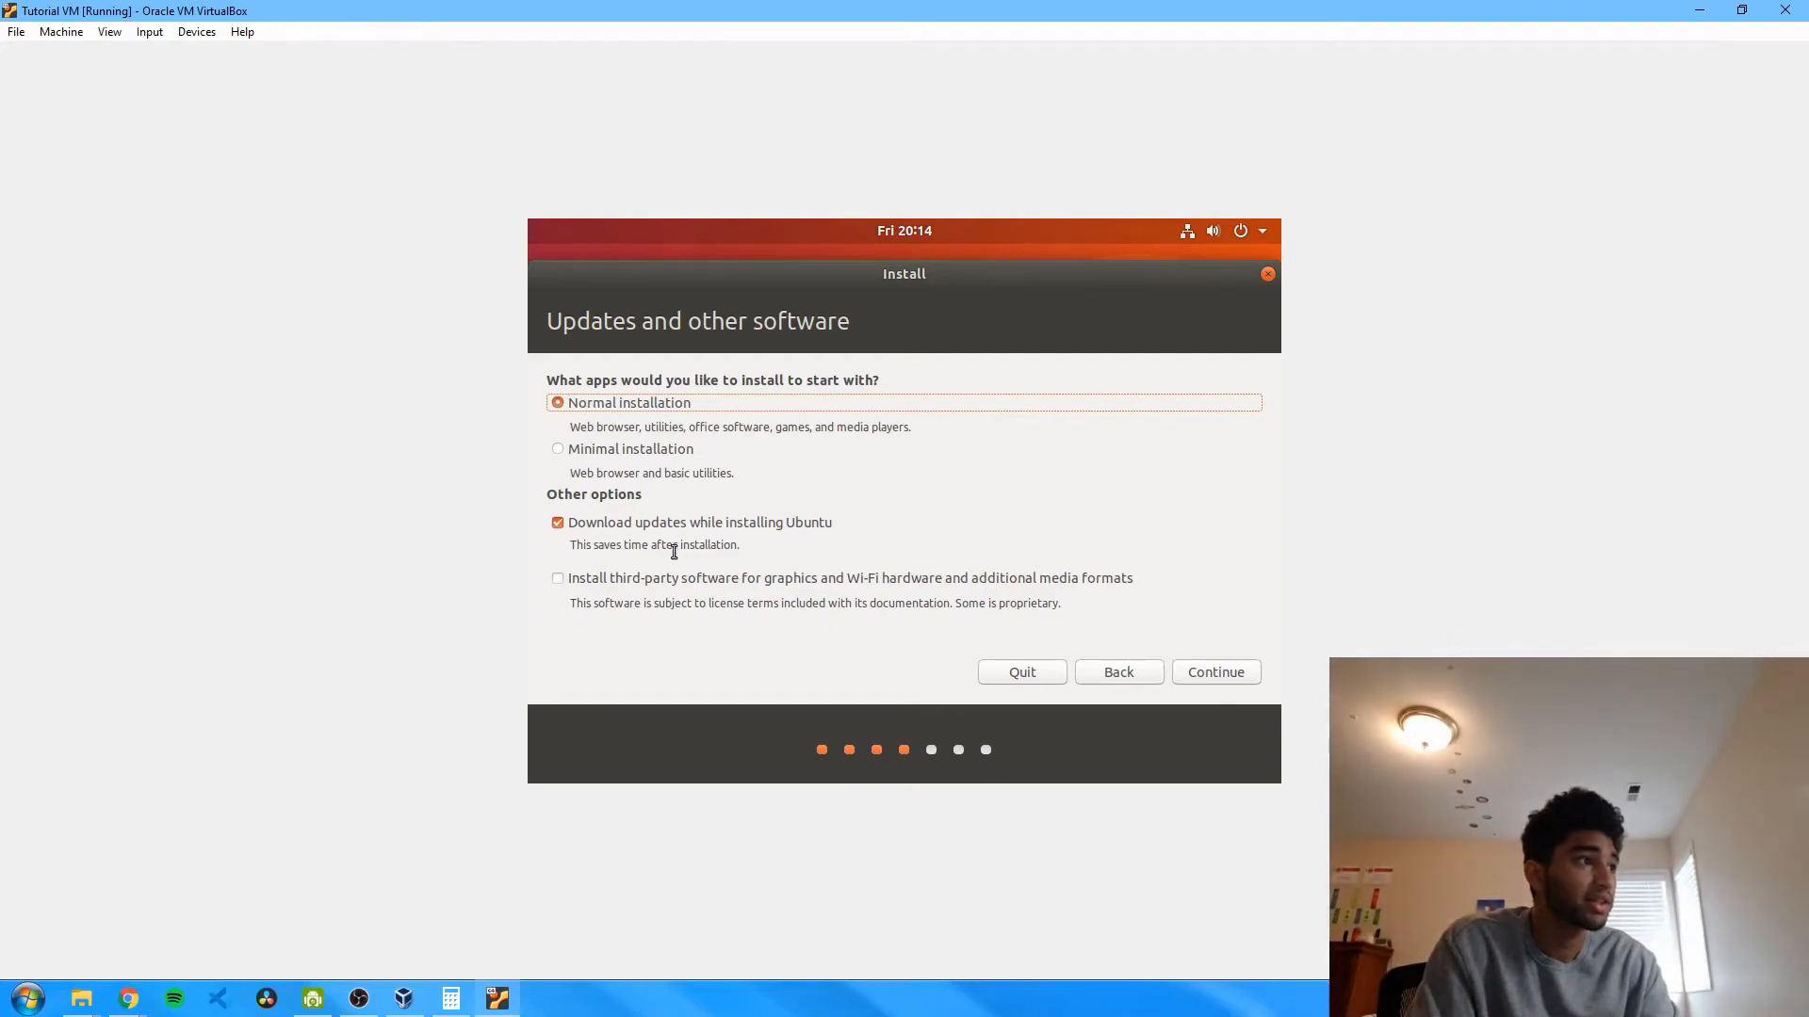
{"action": "left_click", "coordinate": [559, 576]}
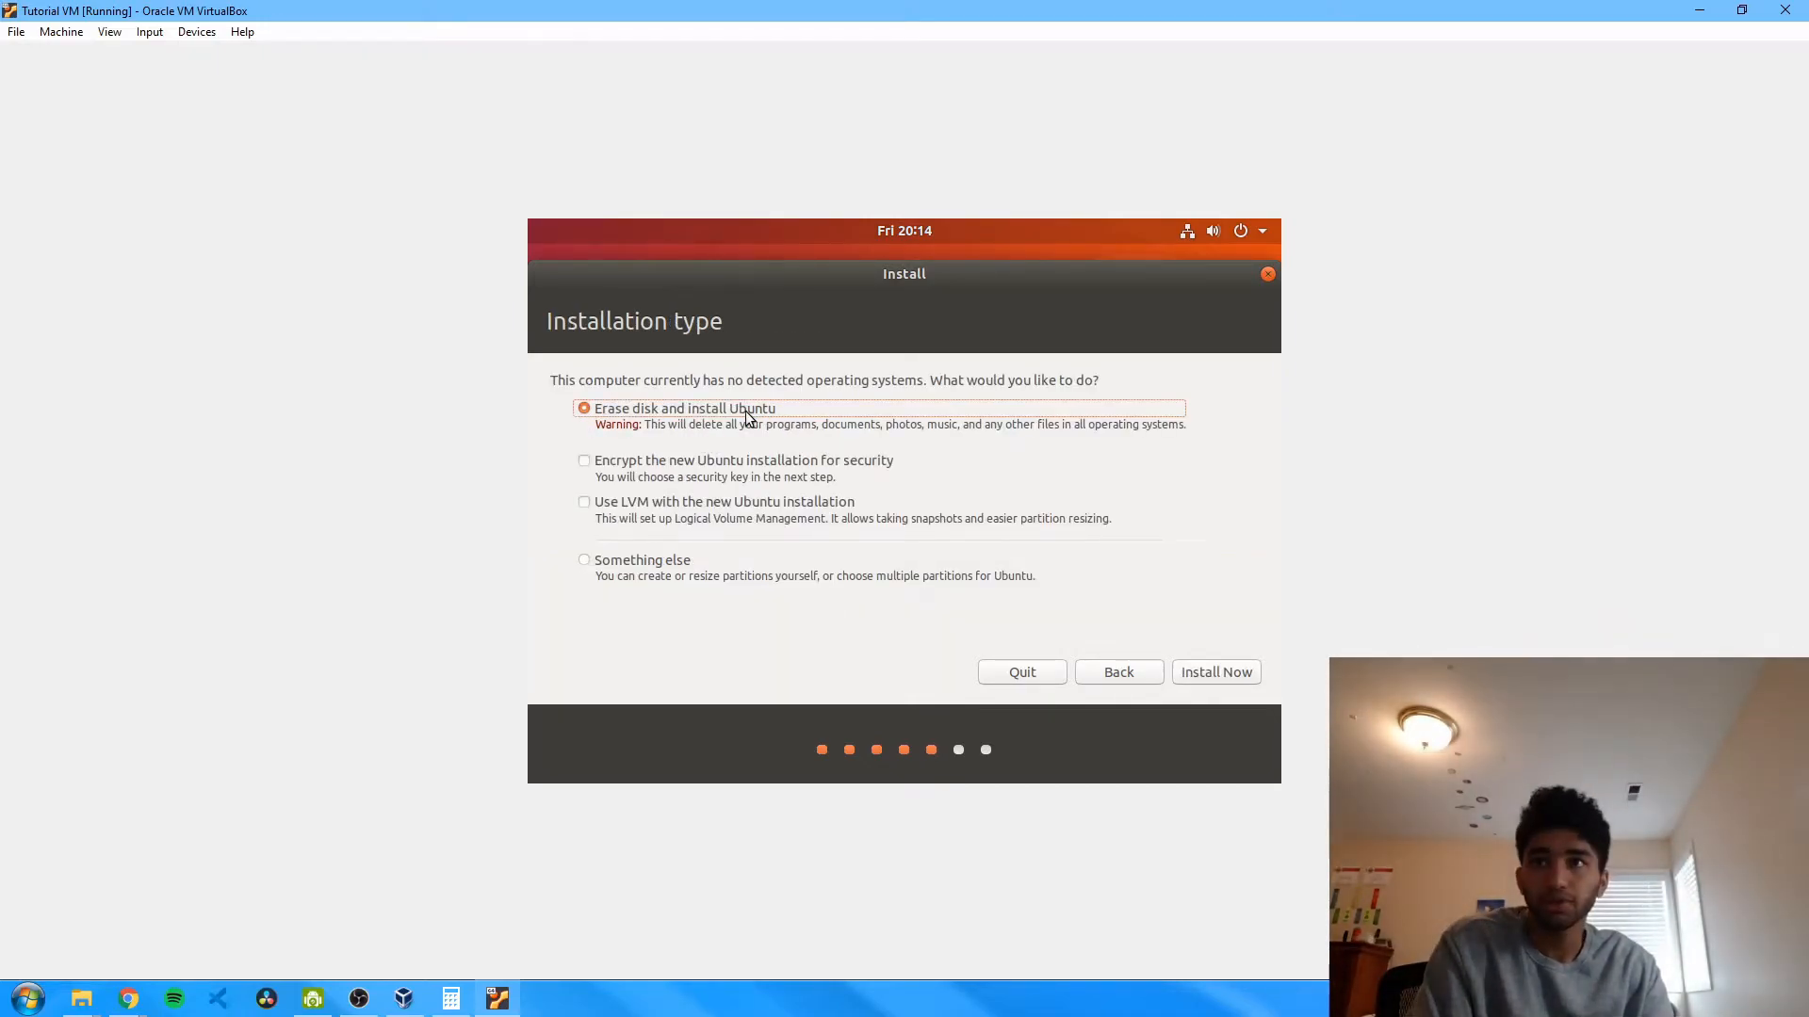
- Install Ubuntu with the erase disk option, approve writing the changes to disk and accept Los Angeles as the location
{"action": "left_click", "coordinate": [1212, 670]}
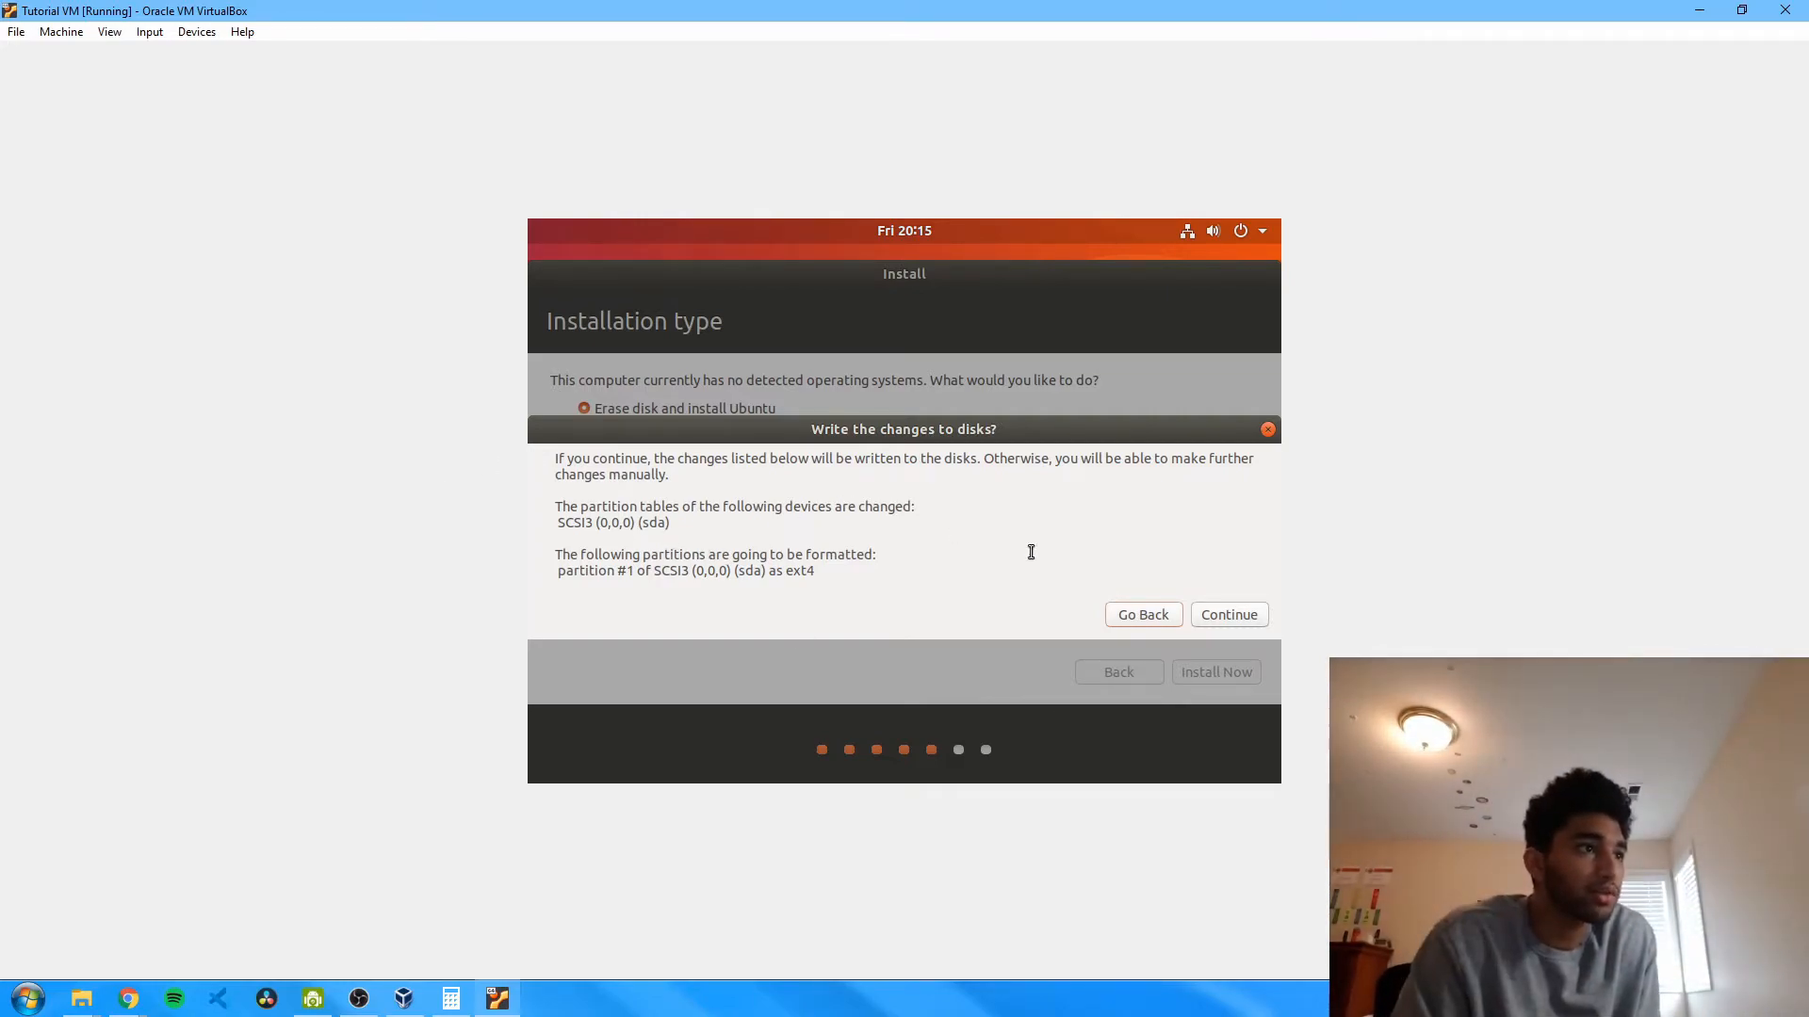
{"action": "left_click", "coordinate": [1222, 618]}
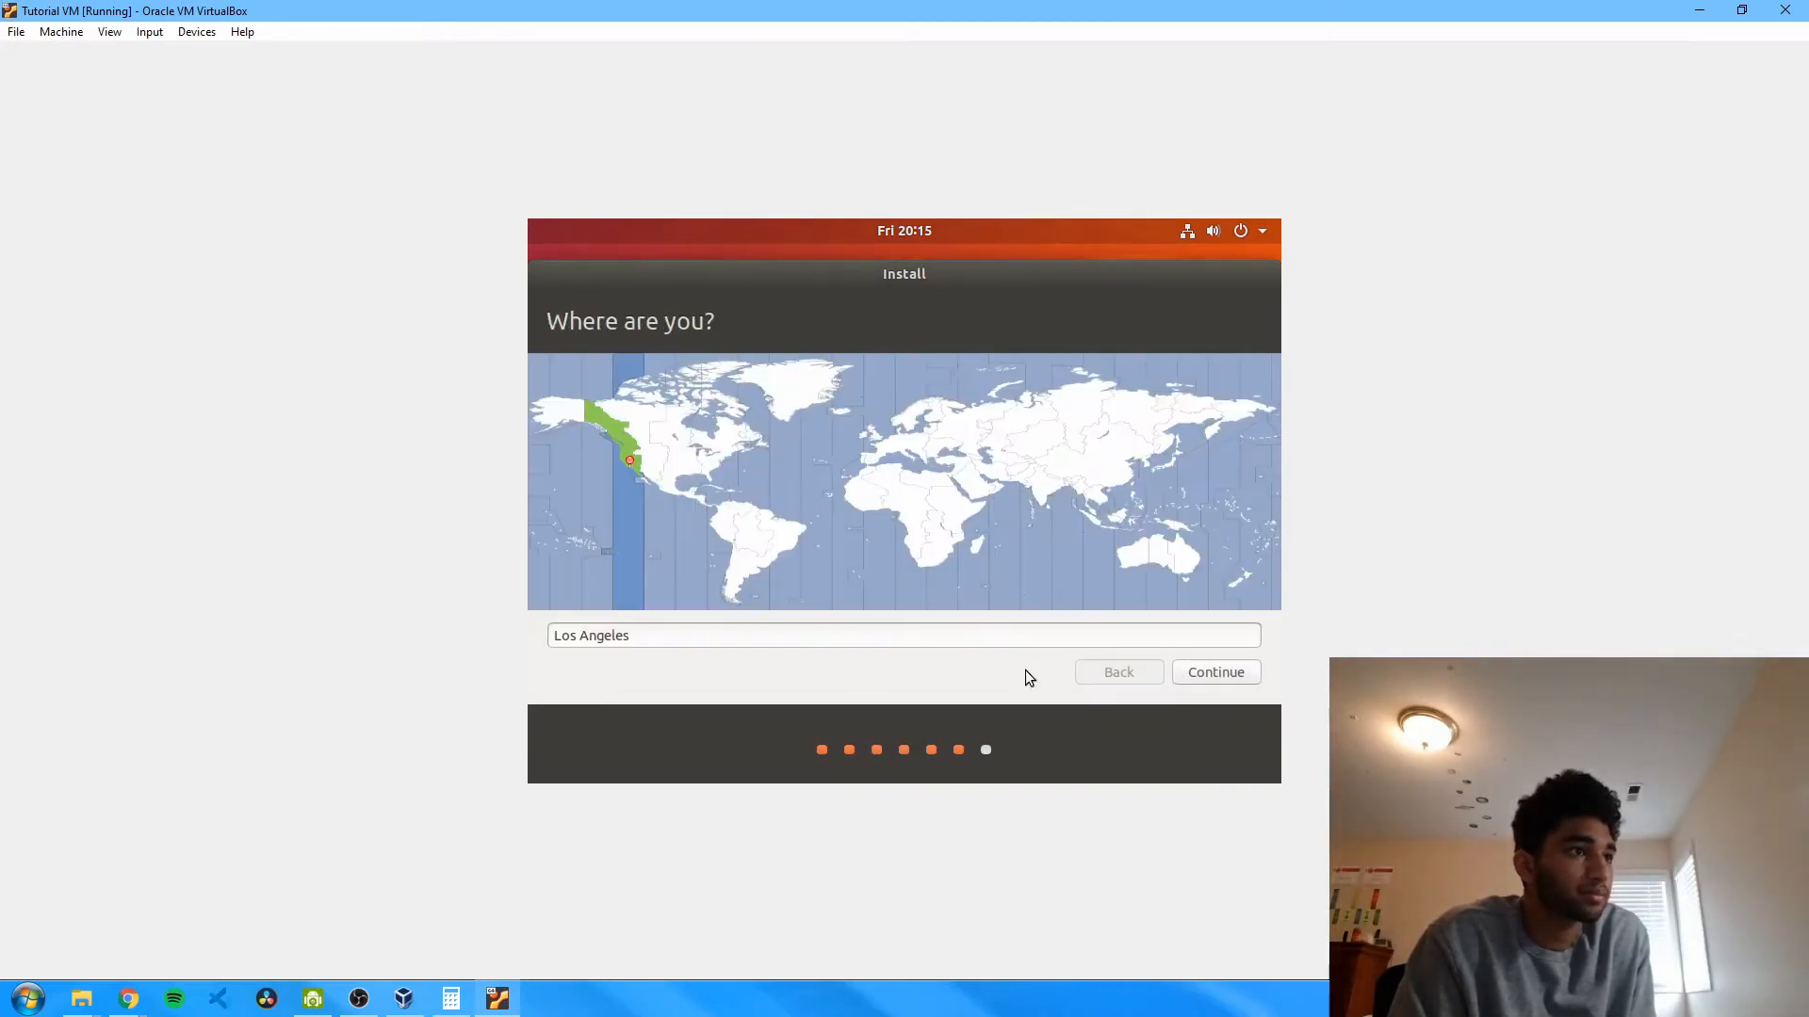
{"action": "left_click", "coordinate": [1209, 672]}
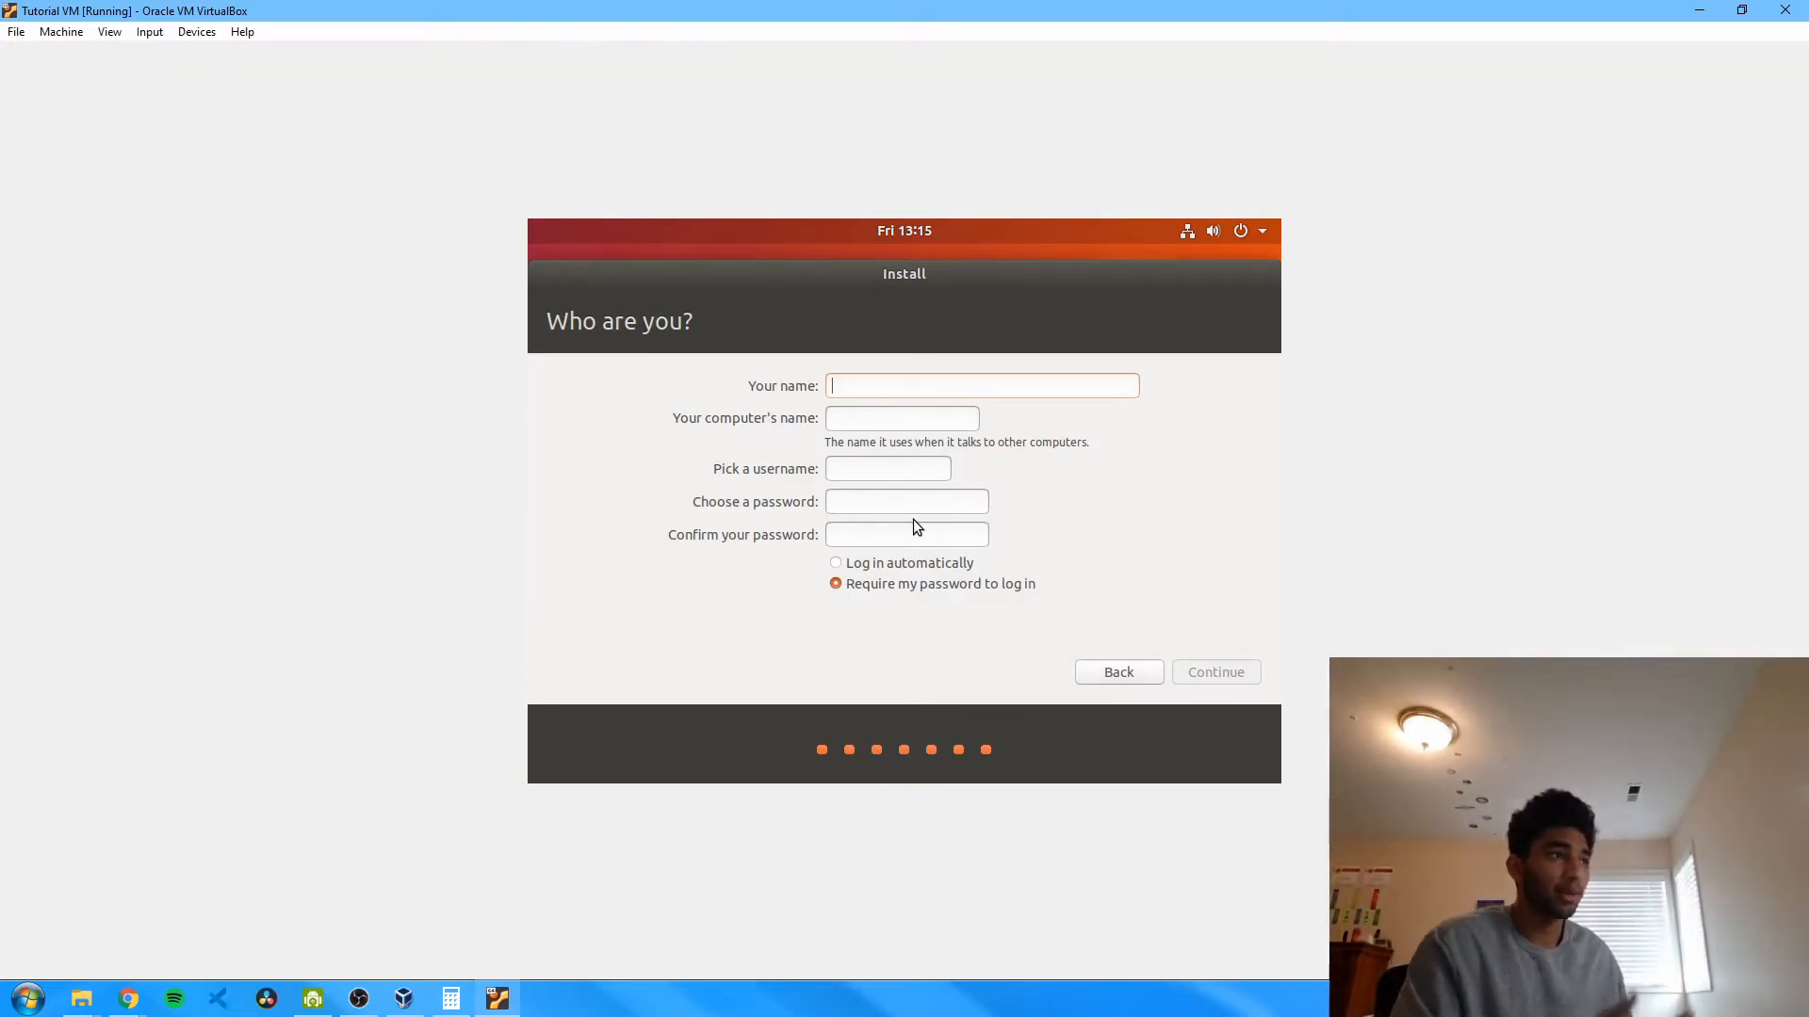
- Create the Ubuntu account with name Tutorial VM, computer name tutorial-VirtualBox and username tutorial, enter and confirm its password, and continue the installation
{"action": "type", "text": "Tutorial VM"}
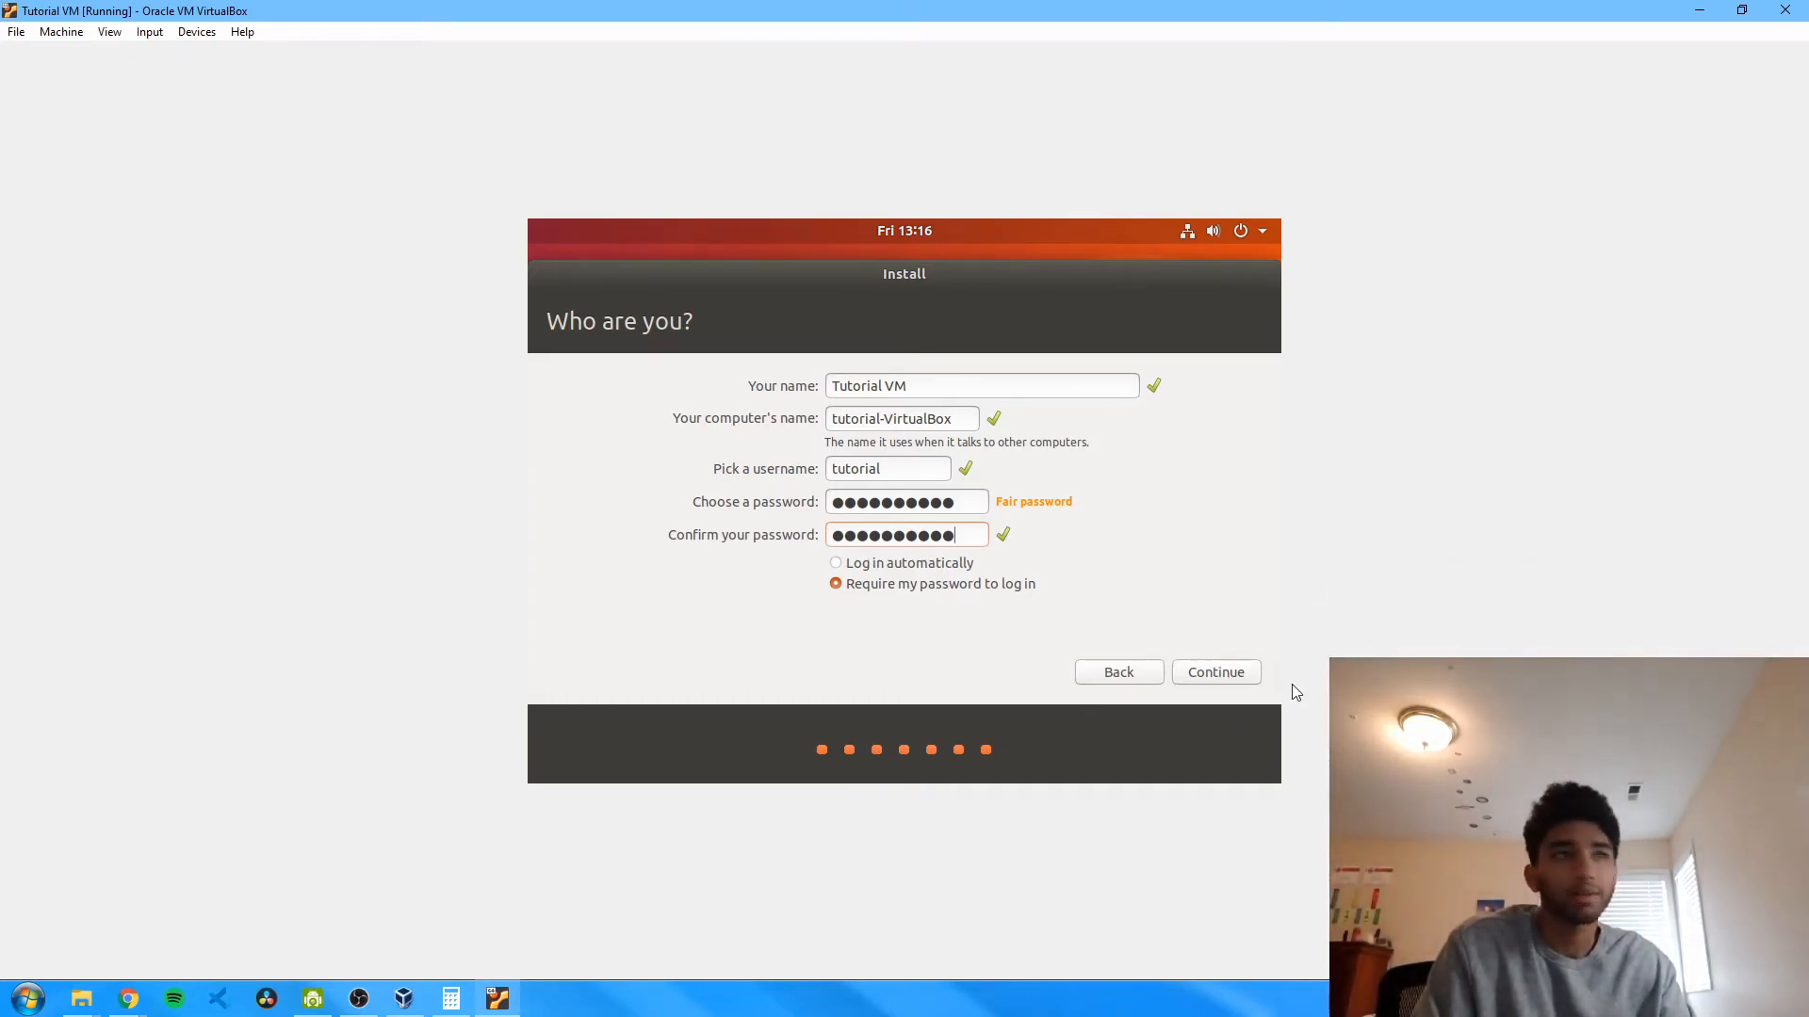
{"action": "left_click", "coordinate": [1215, 673]}
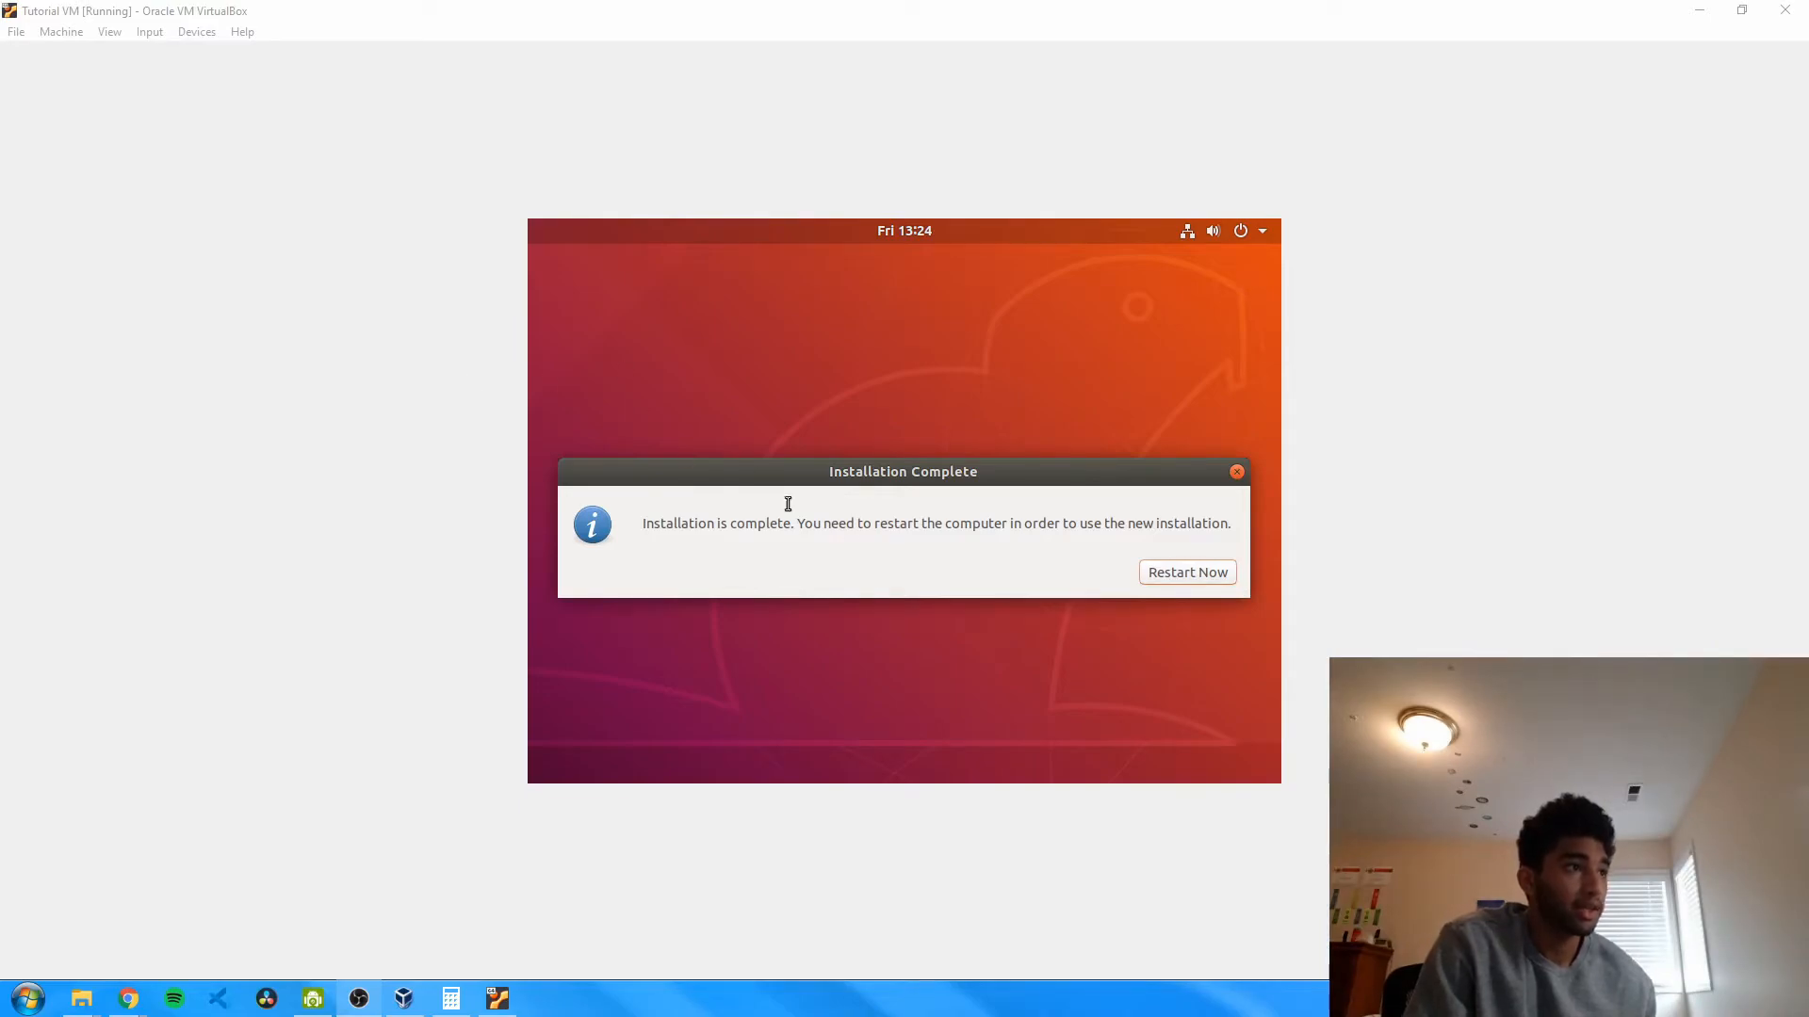
- Restart from the completed installation, power off Tutorial VM at the installation medium prompt and start it again
{"action": "left_click", "coordinate": [1183, 571]}
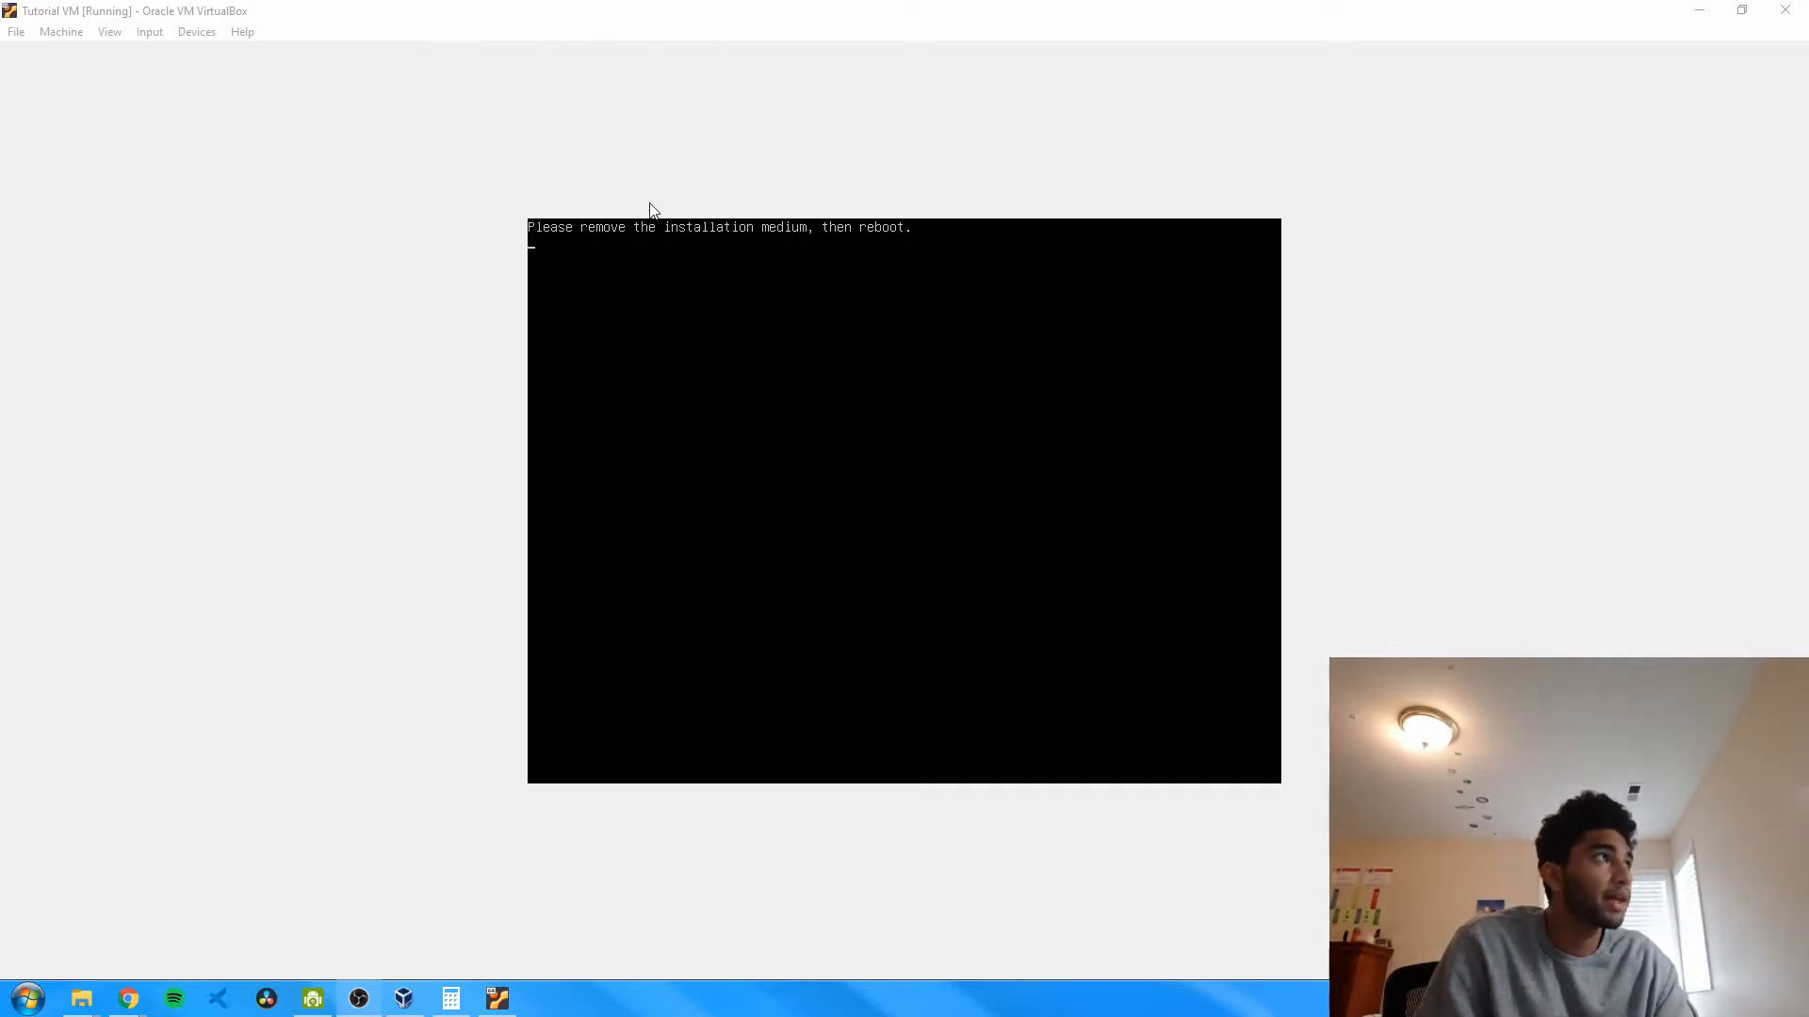
{"action": "left_click", "coordinate": [1002, 201]}
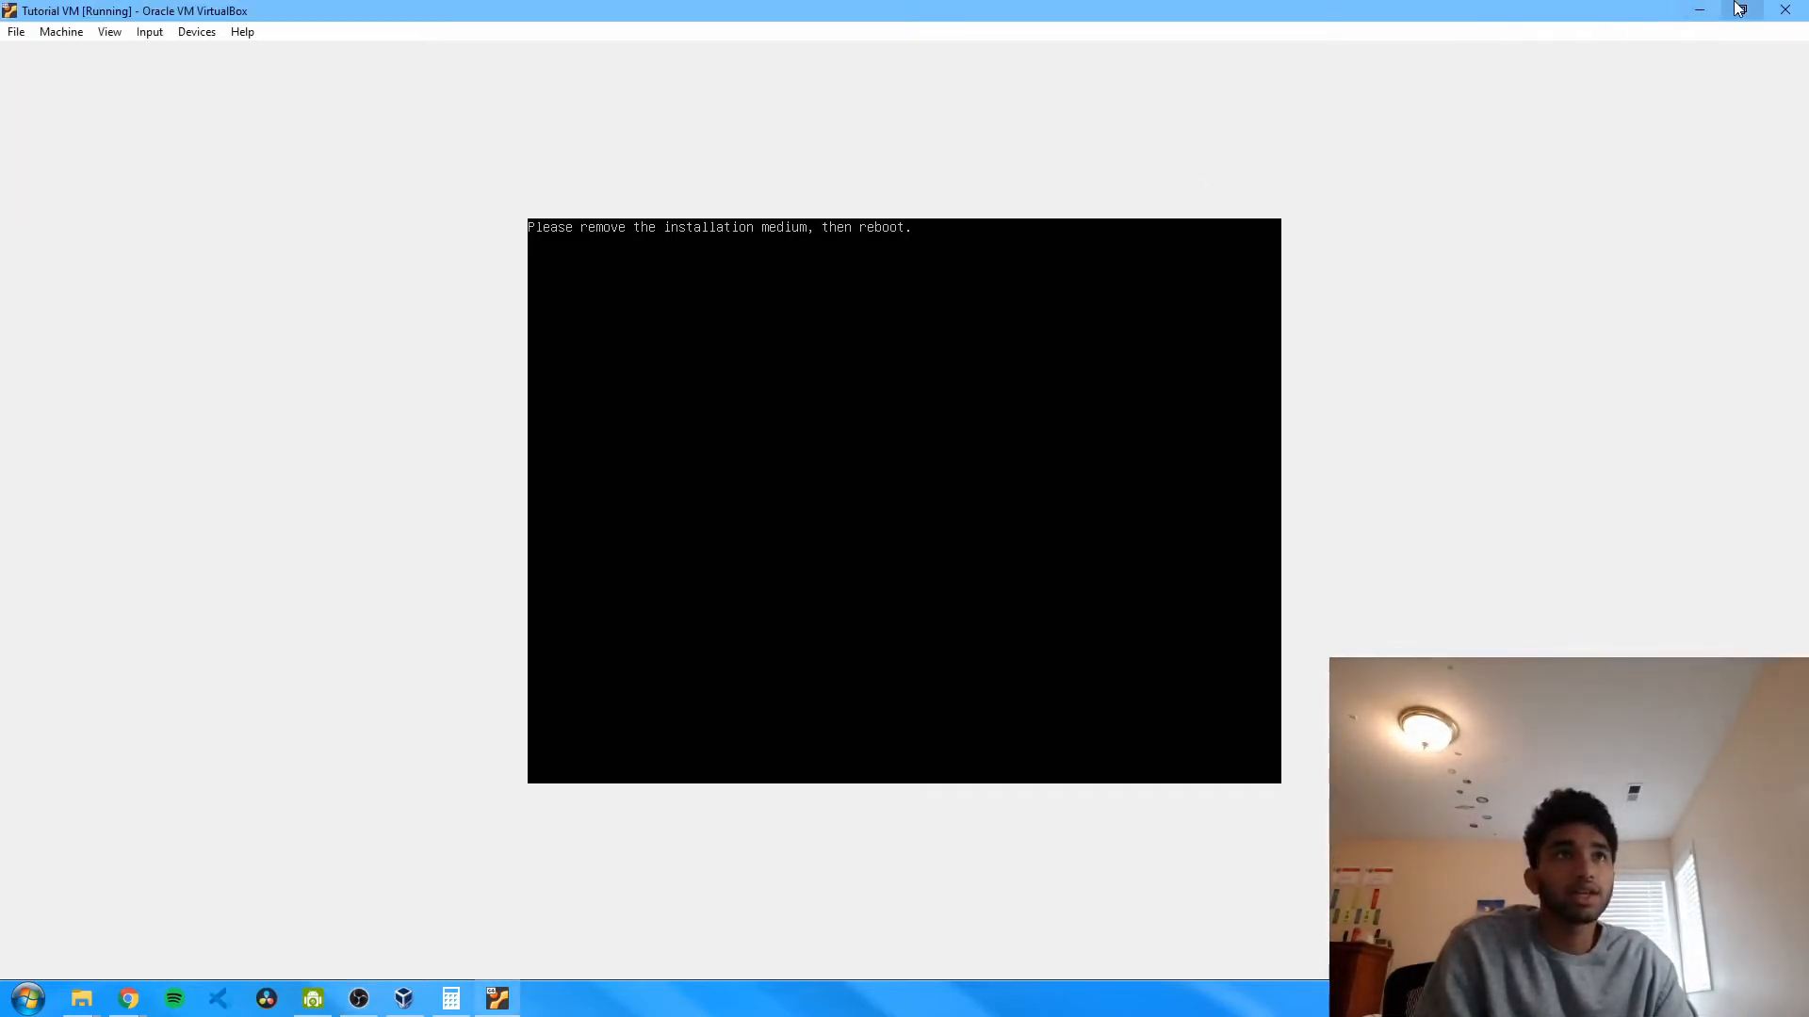
{"action": "left_click", "coordinate": [1783, 9]}
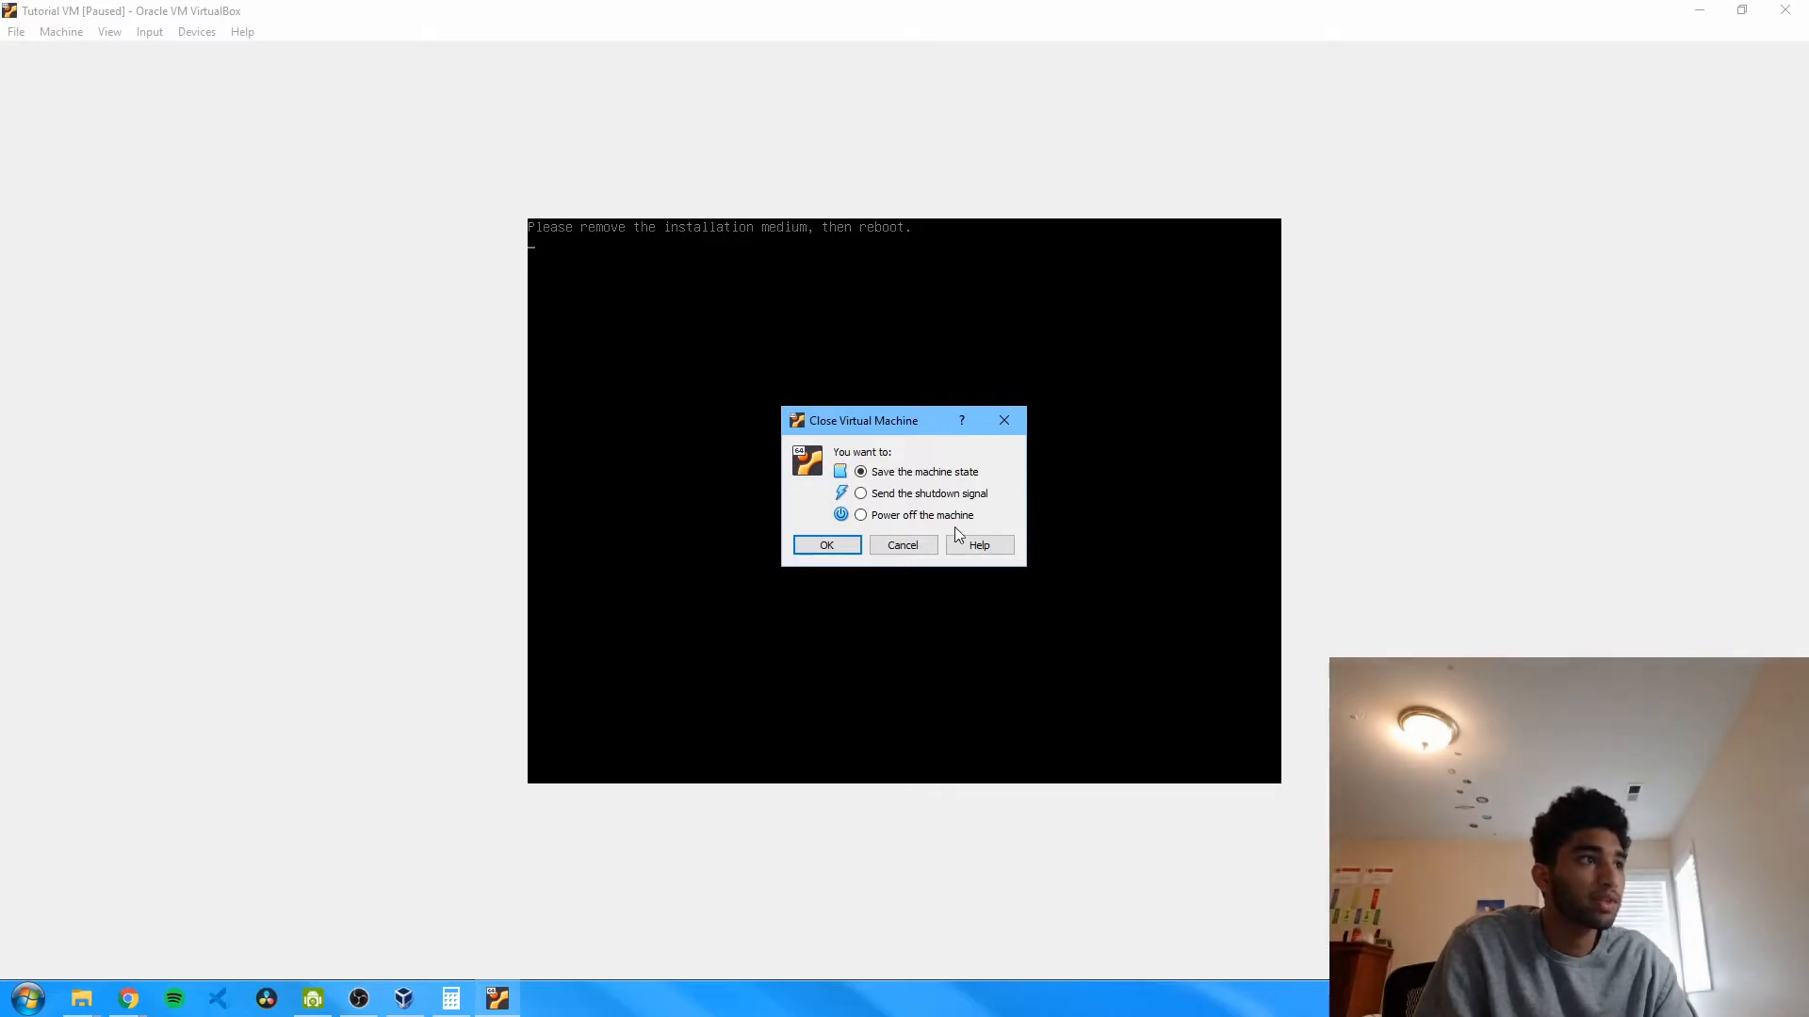
{"action": "left_click", "coordinate": [856, 547]}
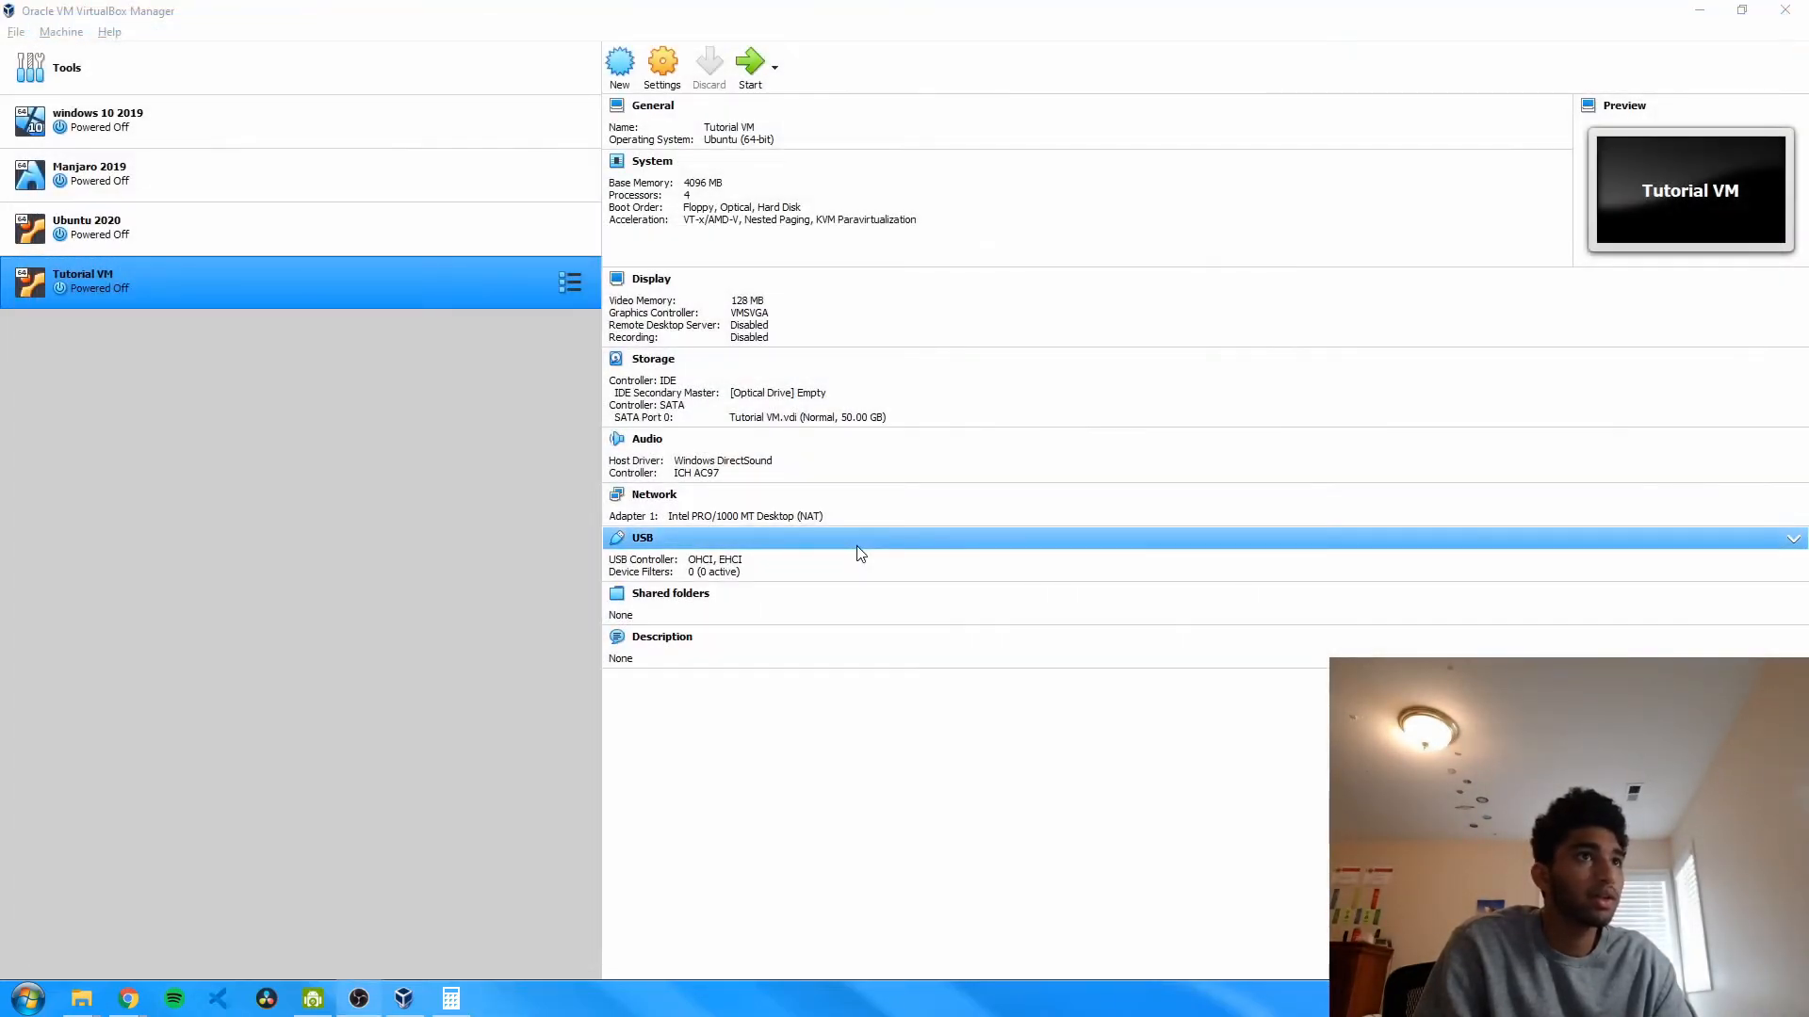
{"action": "left_click", "coordinate": [278, 285]}
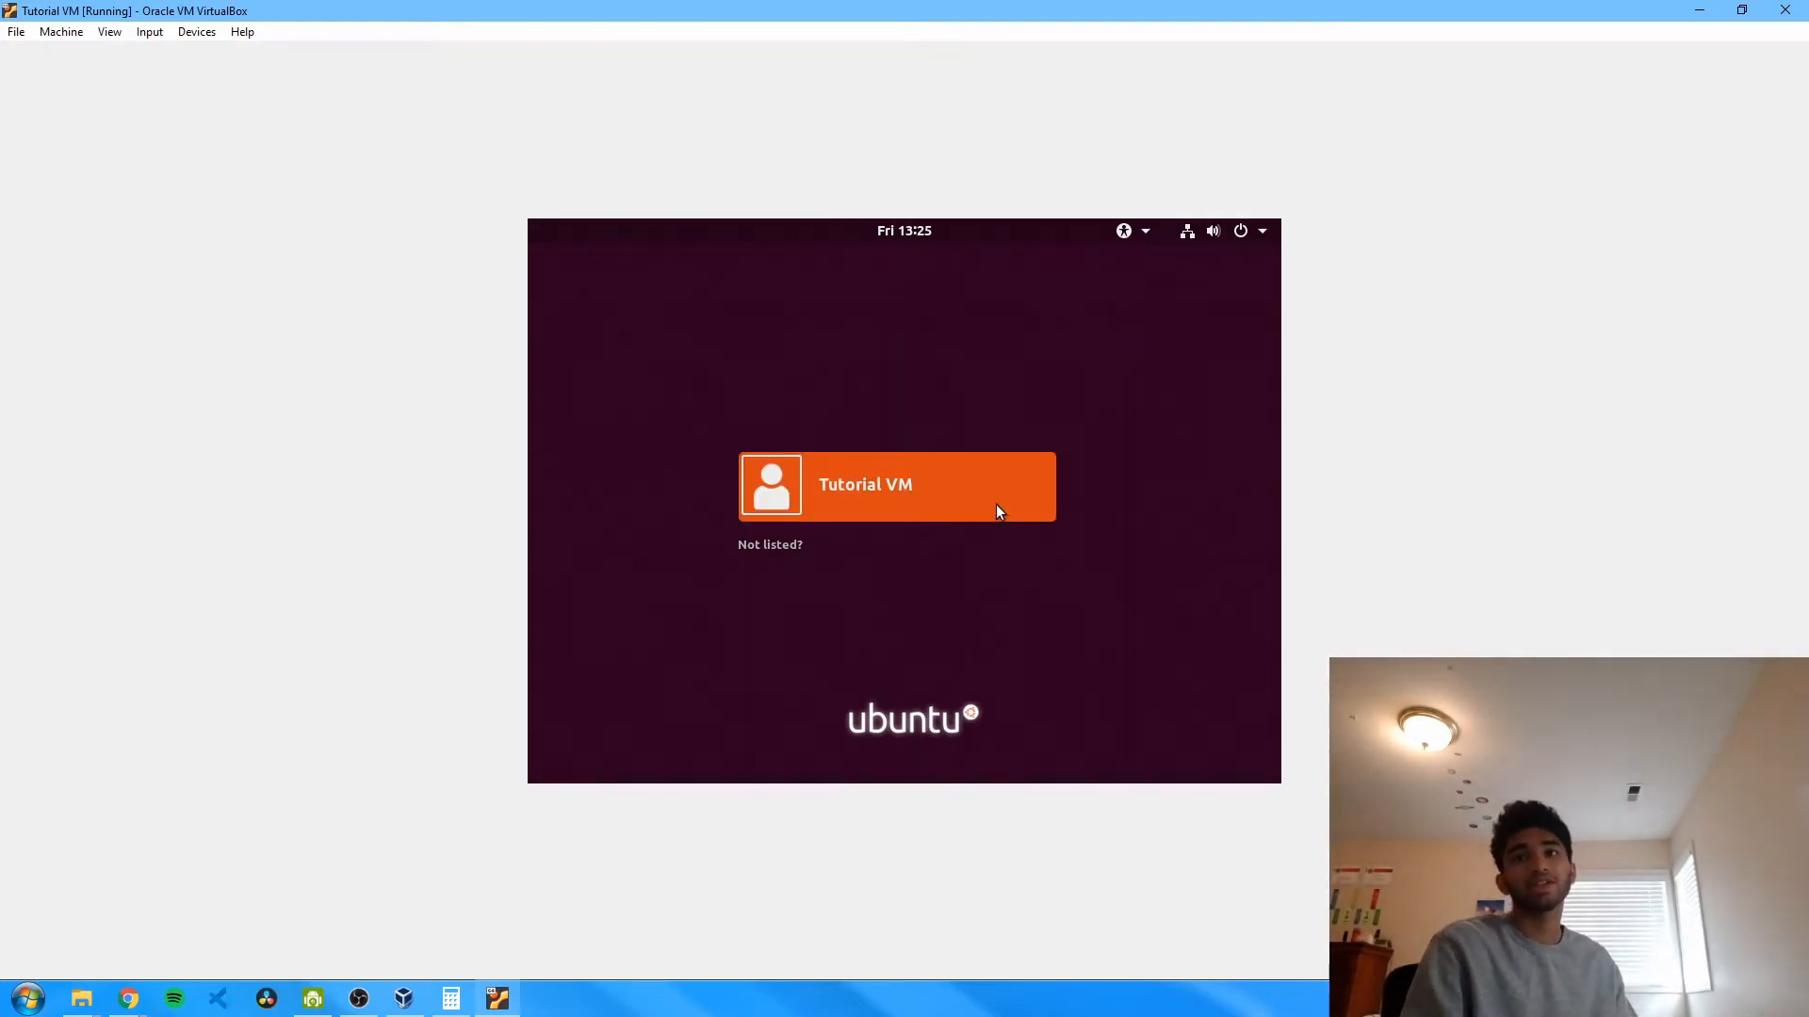
- Sign in to Ubuntu as Tutorial VM by entering the account password
{"action": "left_click", "coordinate": [1010, 493]}
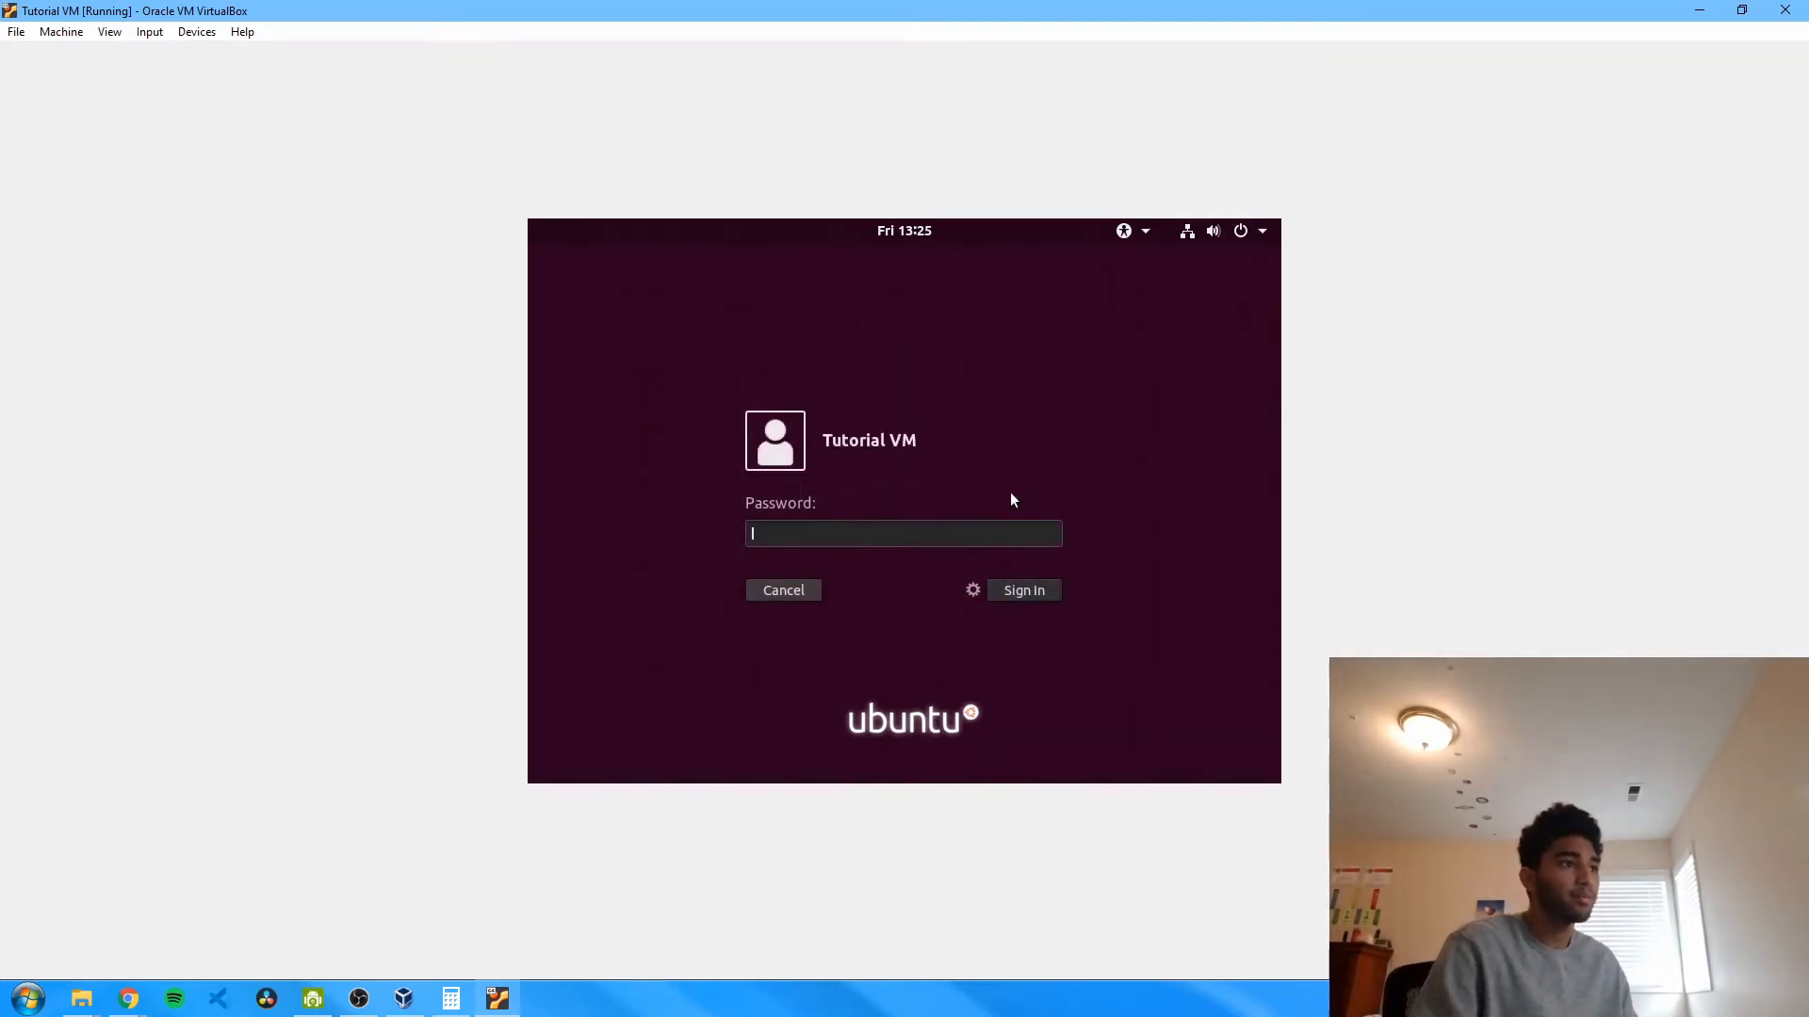
{"action": "type", "text": "********"}
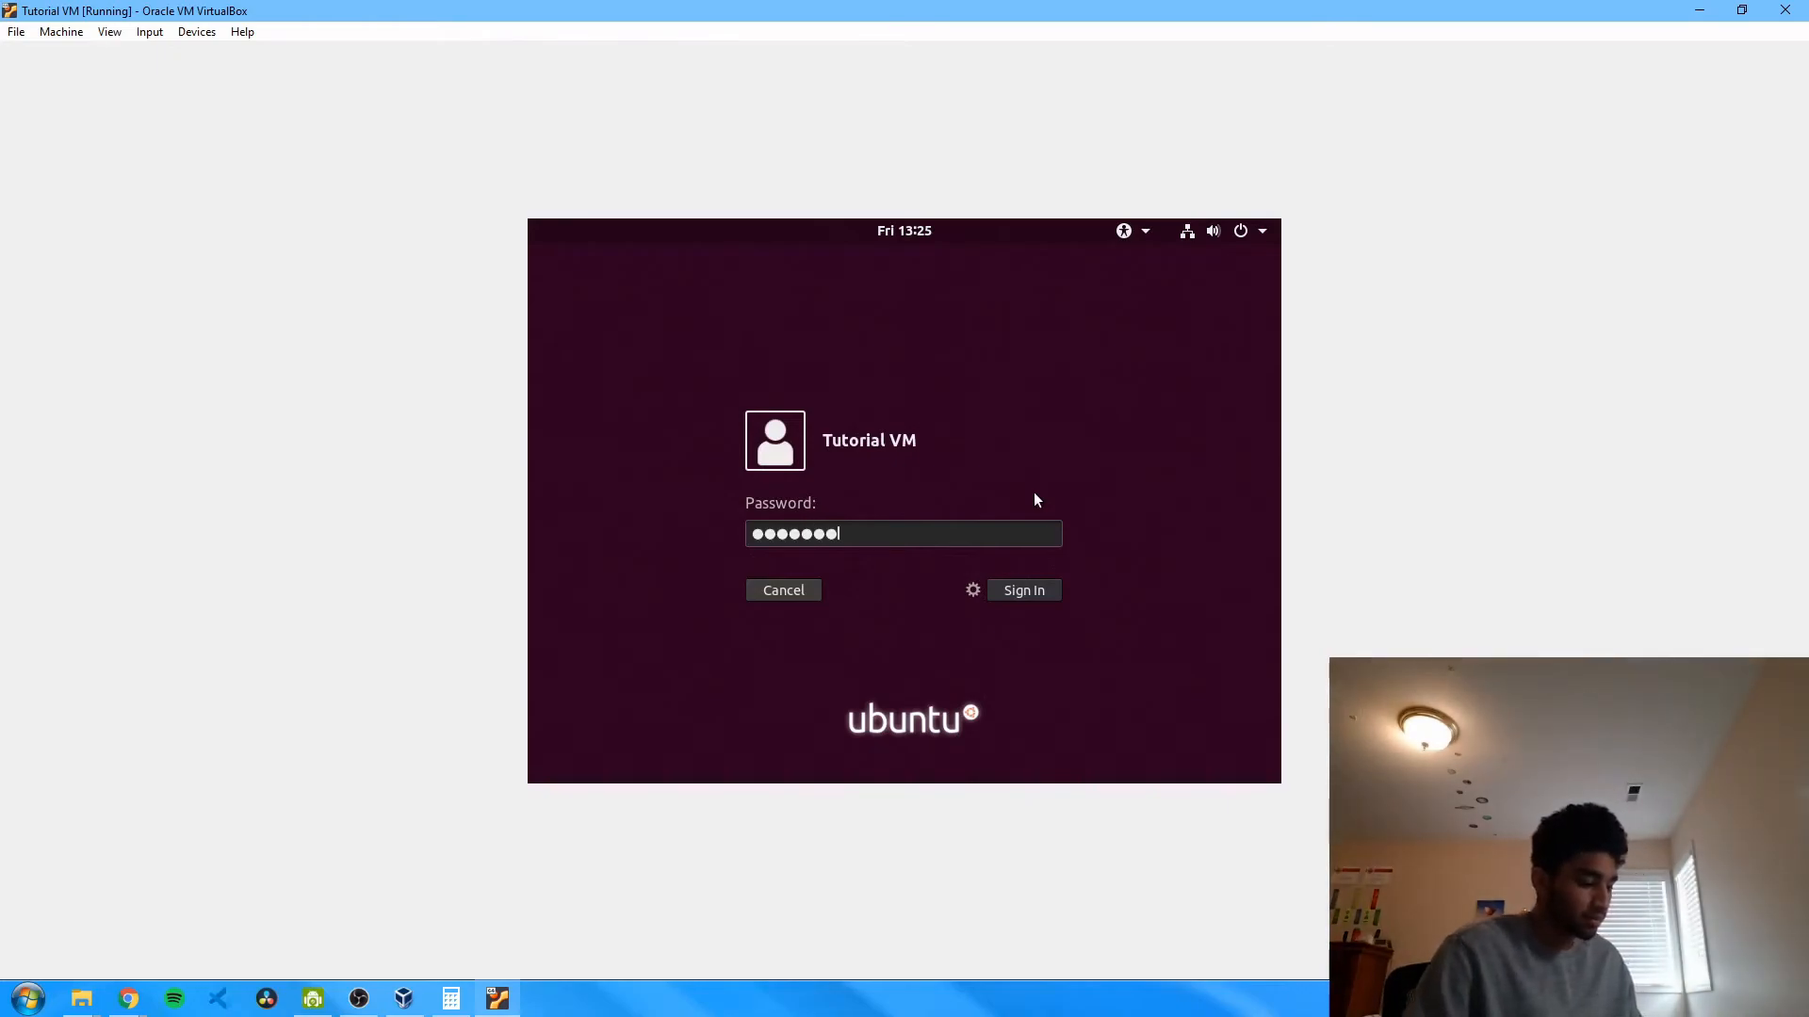
{"action": "type", "text": "**"}
{"action": "key", "text": "Return"}
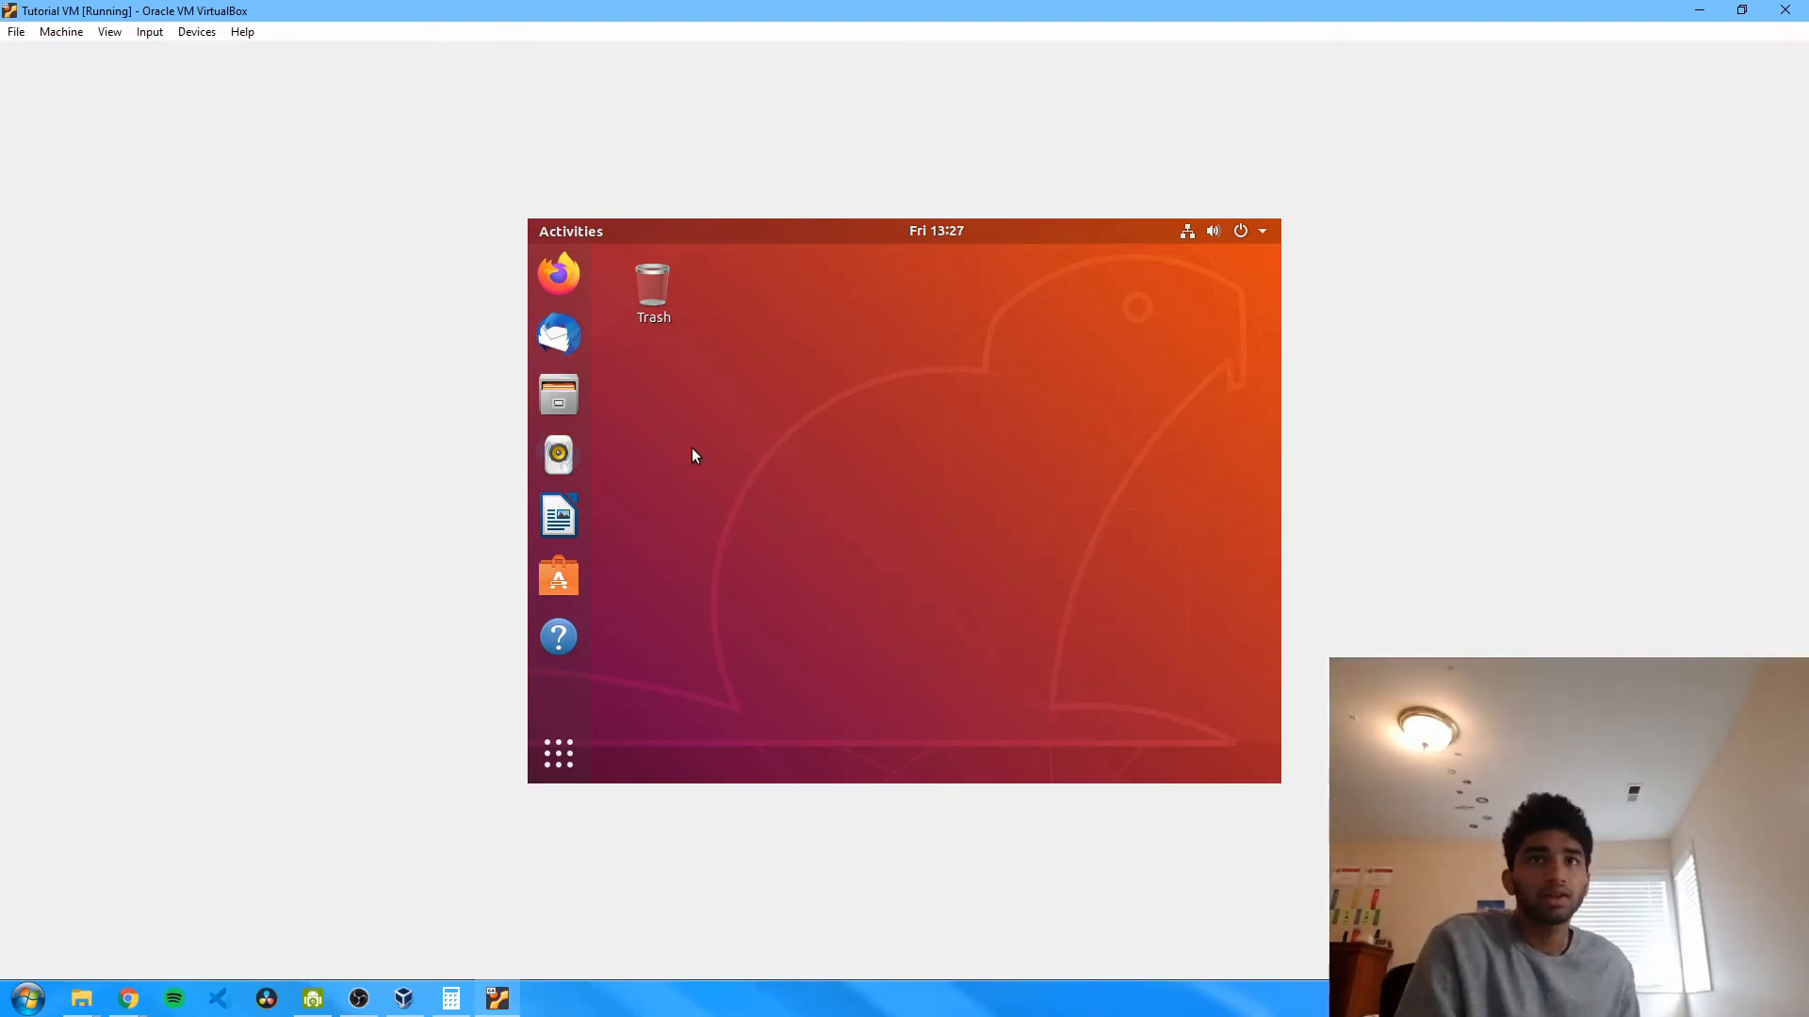
- Insert the Guest Additions CD image into the virtual machine, run its installer and close the installation window
{"action": "left_click", "coordinate": [209, 36]}
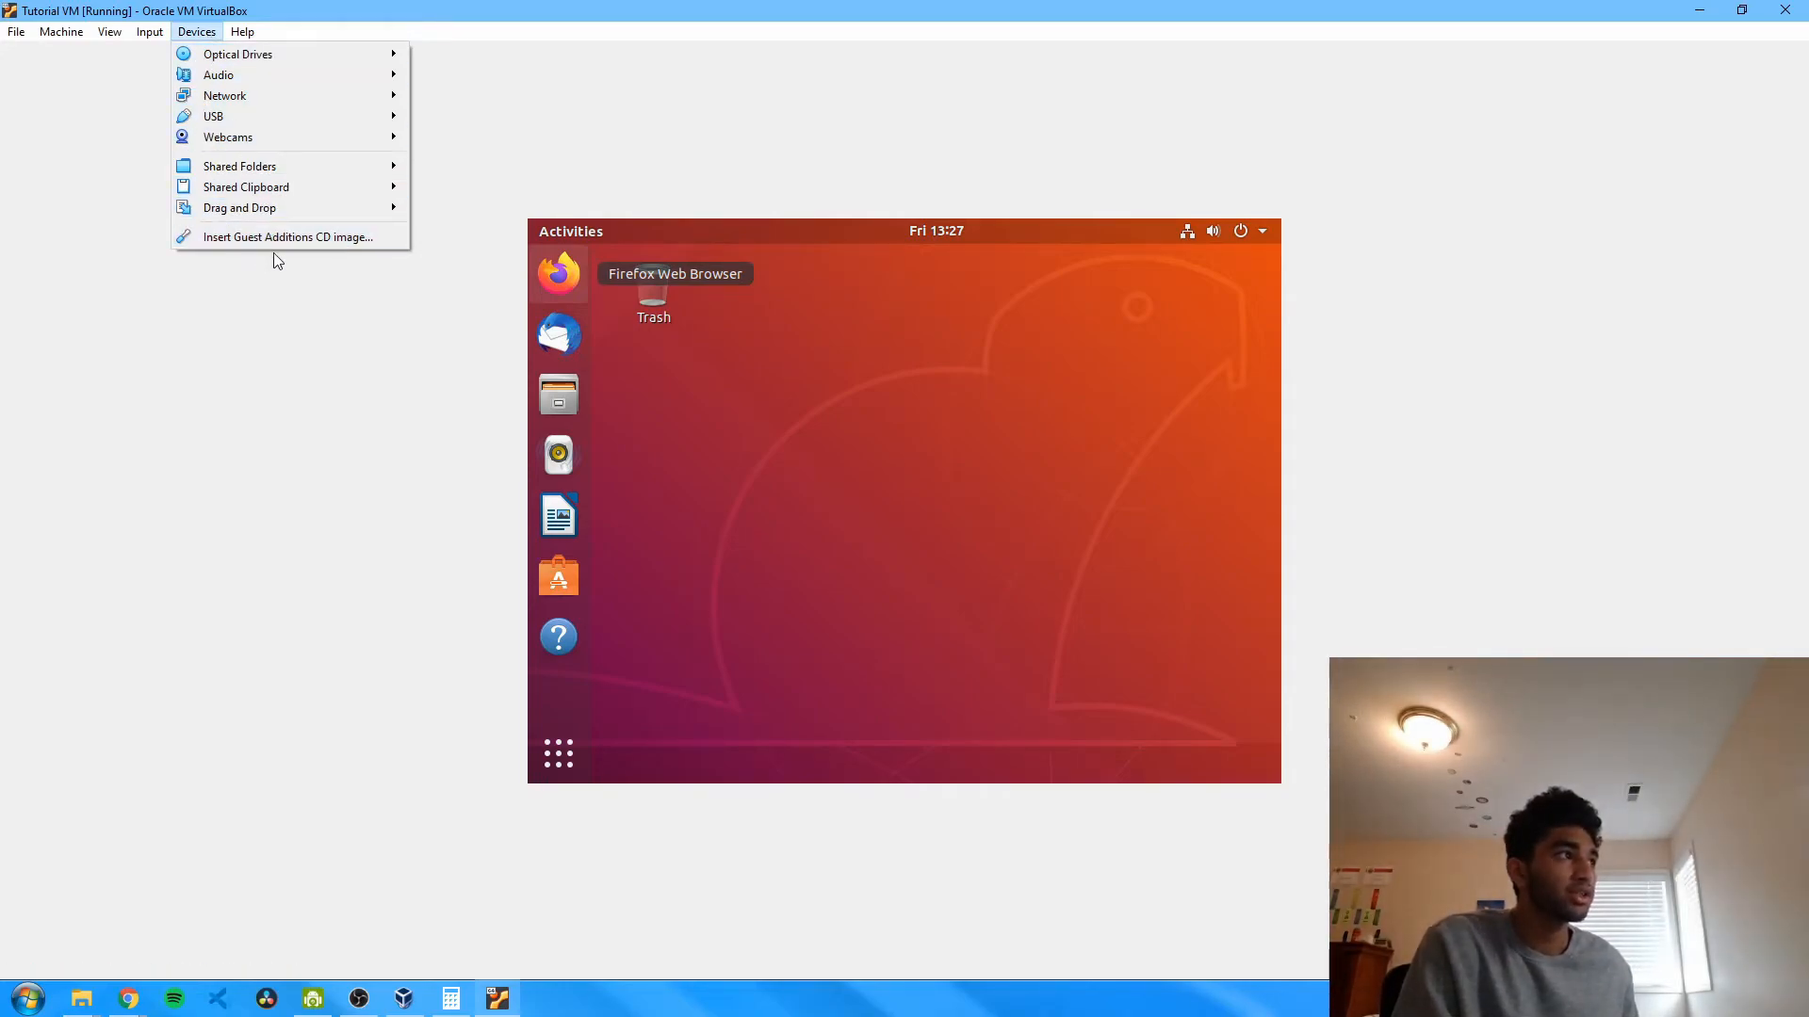
{"action": "left_click", "coordinate": [344, 242]}
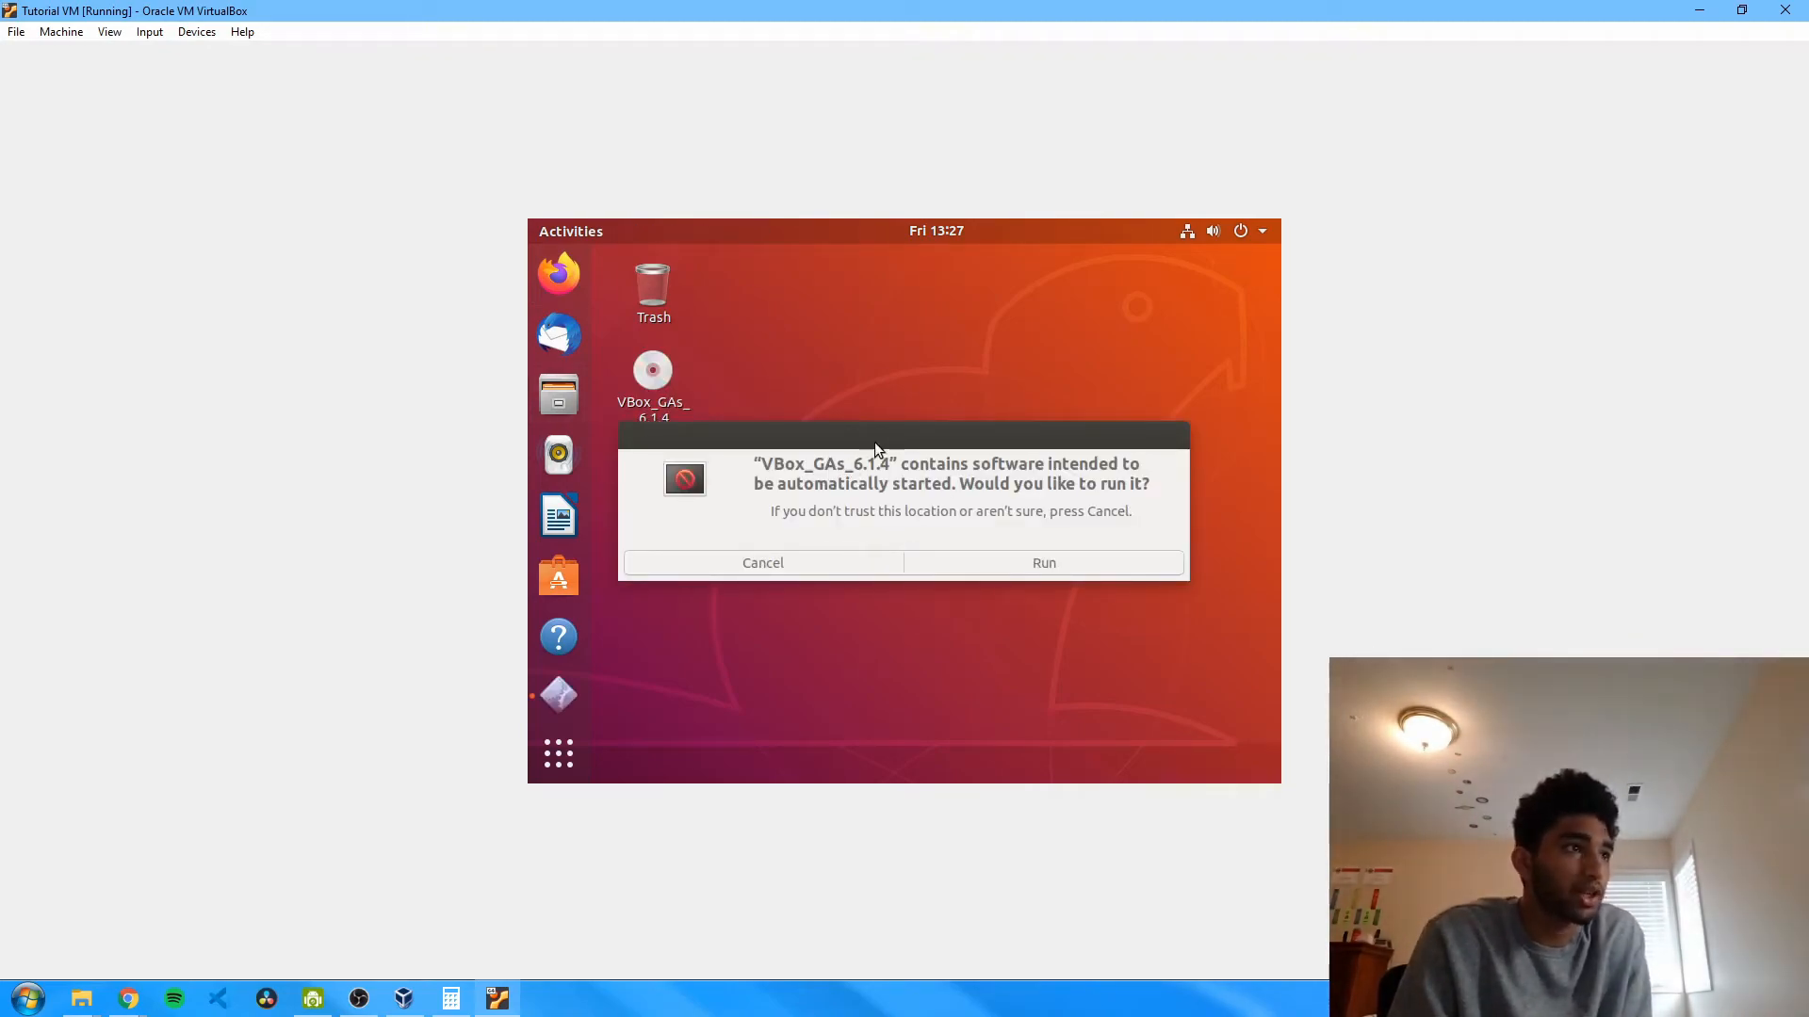
{"action": "left_click", "coordinate": [1044, 560]}
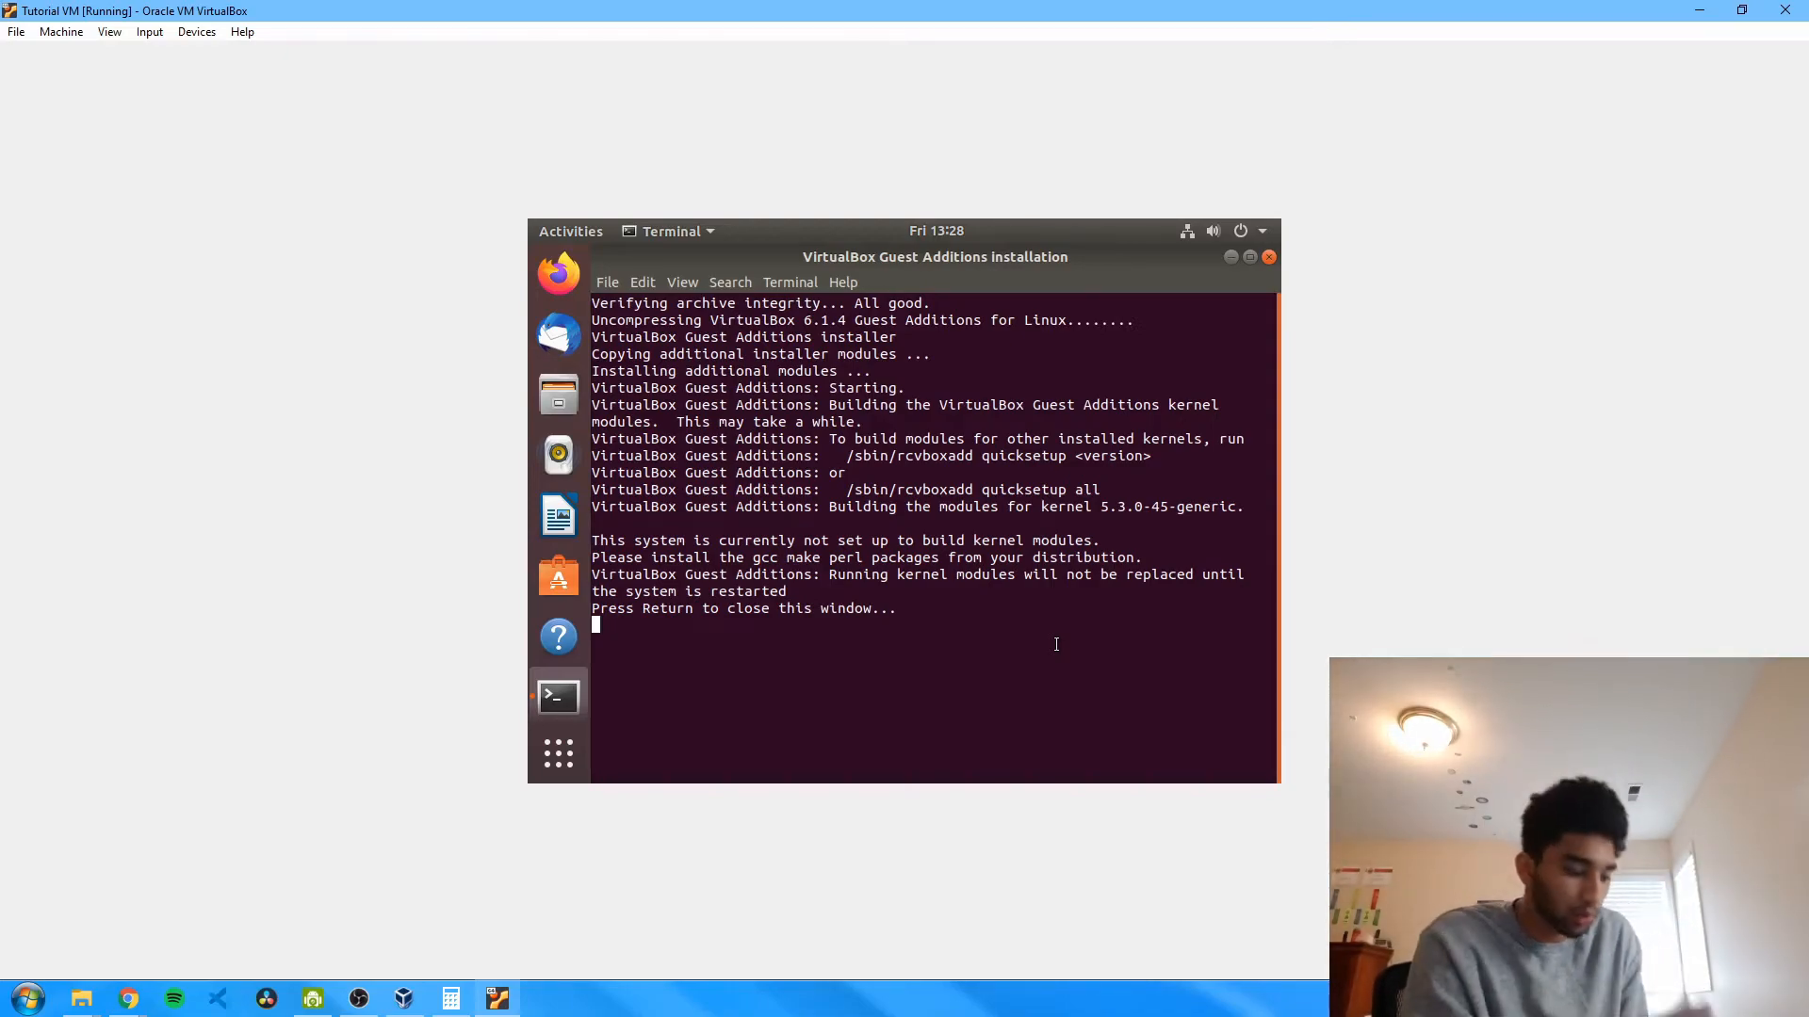
{"action": "key", "text": "Return"}
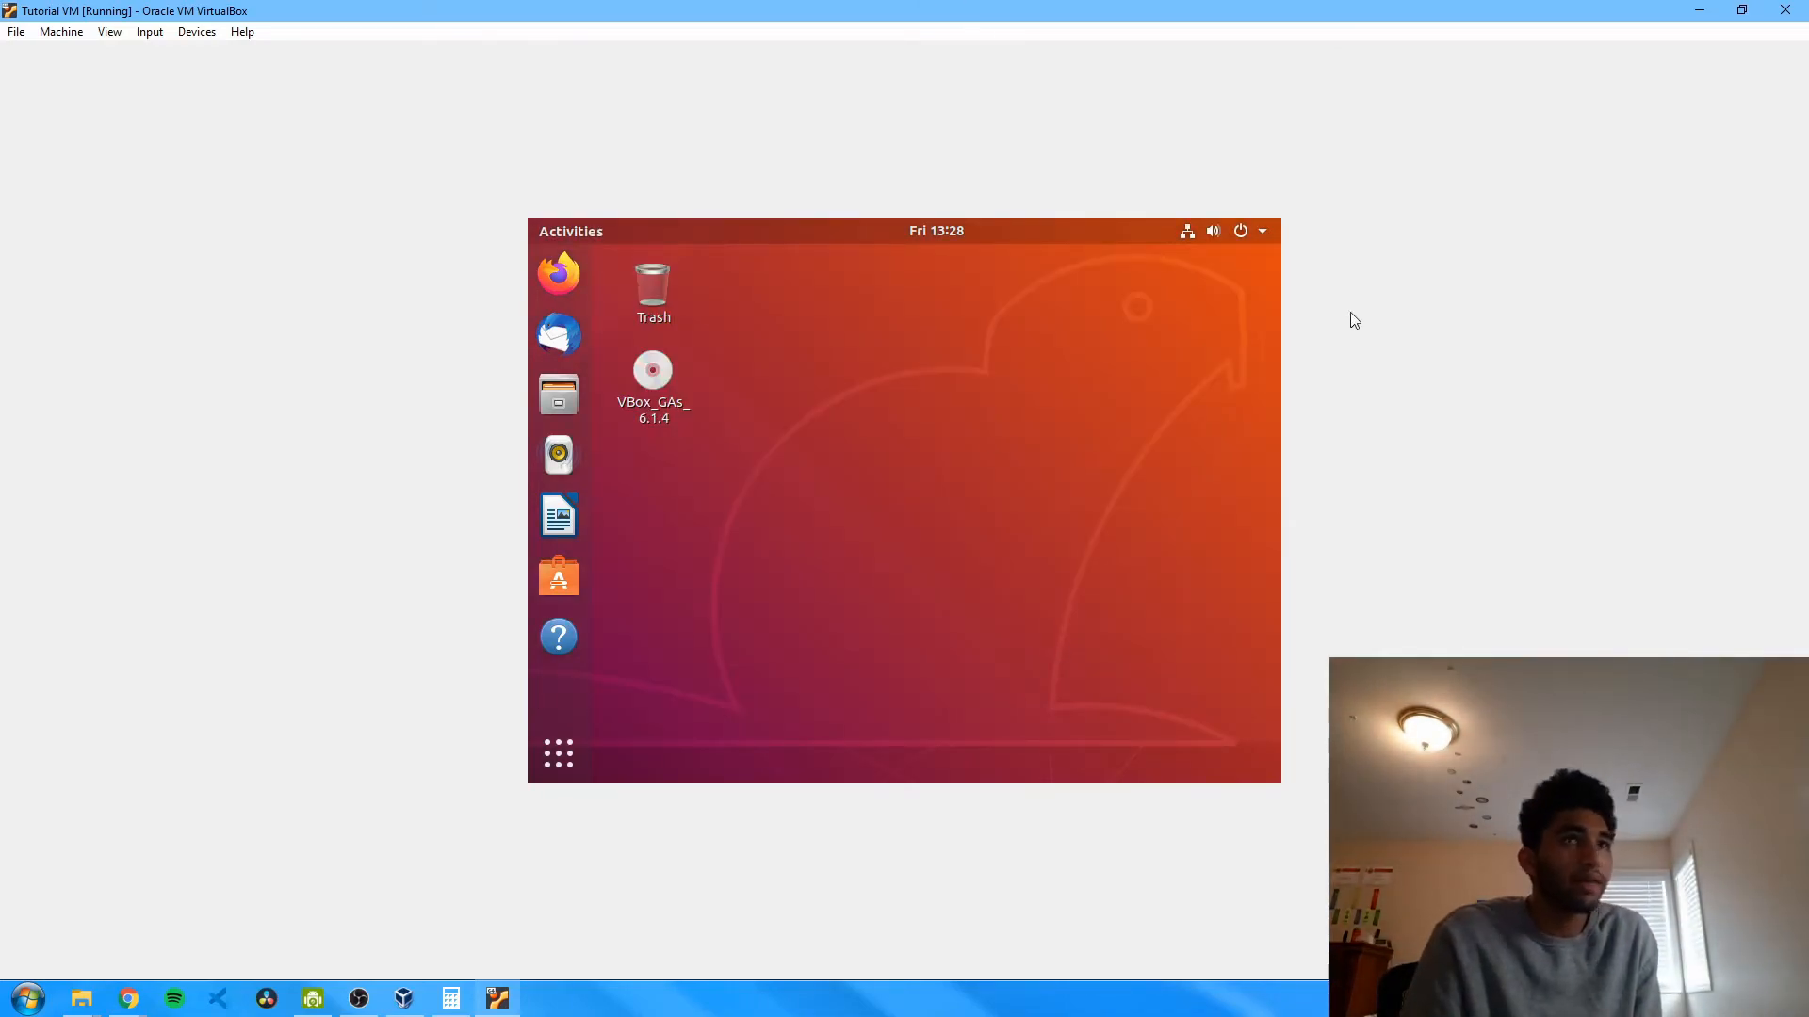
- Restart Ubuntu from its power options, and restore and re-maximize the virtual machine window
{"action": "left_click", "coordinate": [1236, 228]}
{"action": "left_click", "coordinate": [1211, 436]}
{"action": "left_click", "coordinate": [878, 569]}
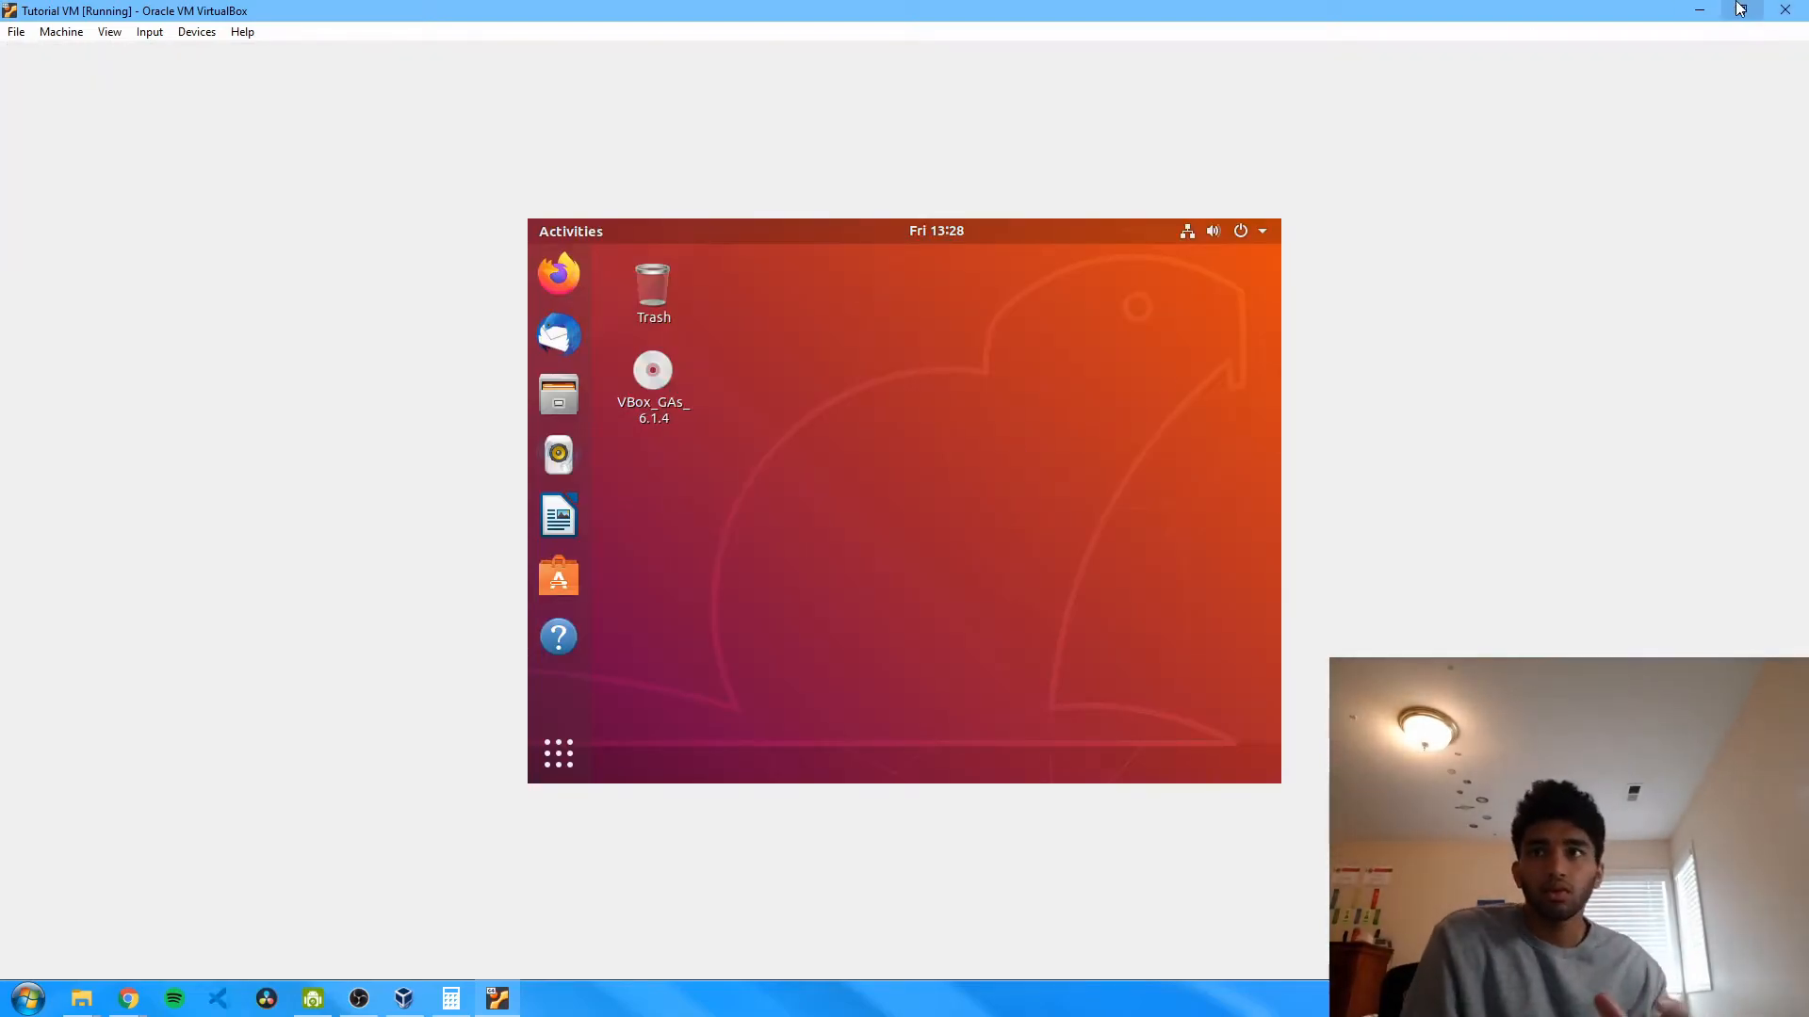
{"action": "left_click", "coordinate": [1740, 8]}
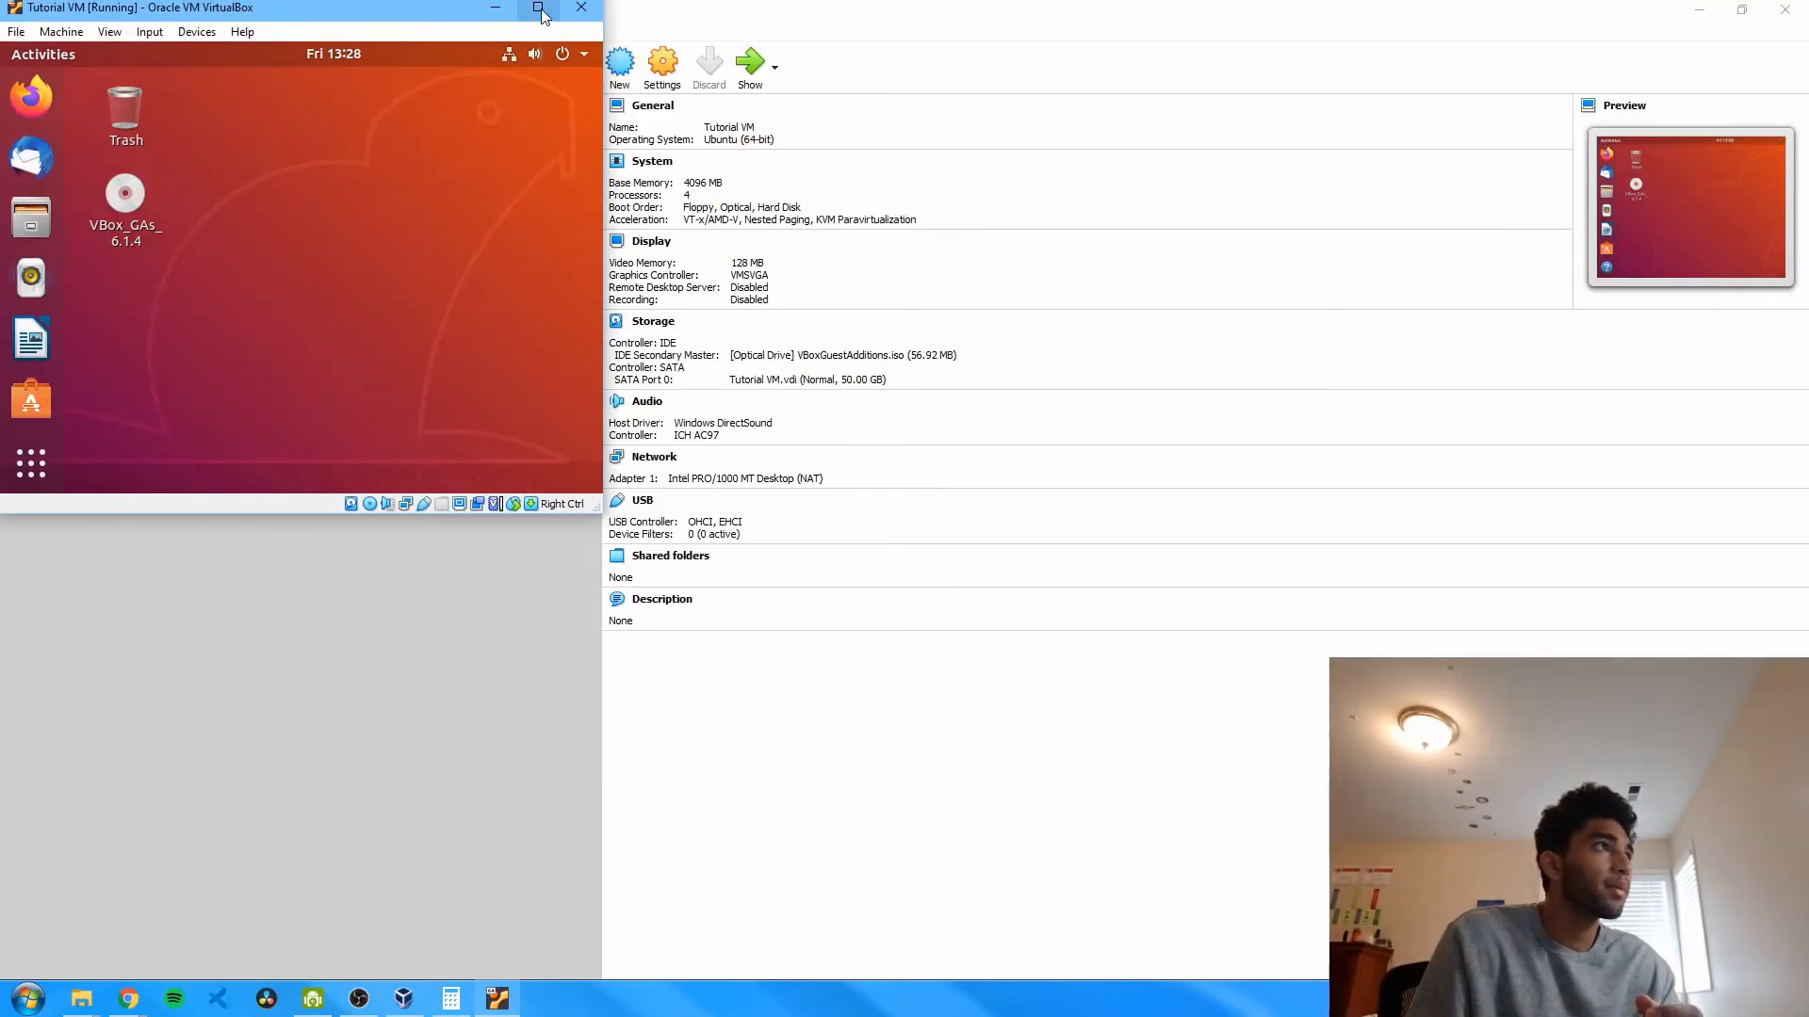
{"action": "left_click", "coordinate": [548, 11]}
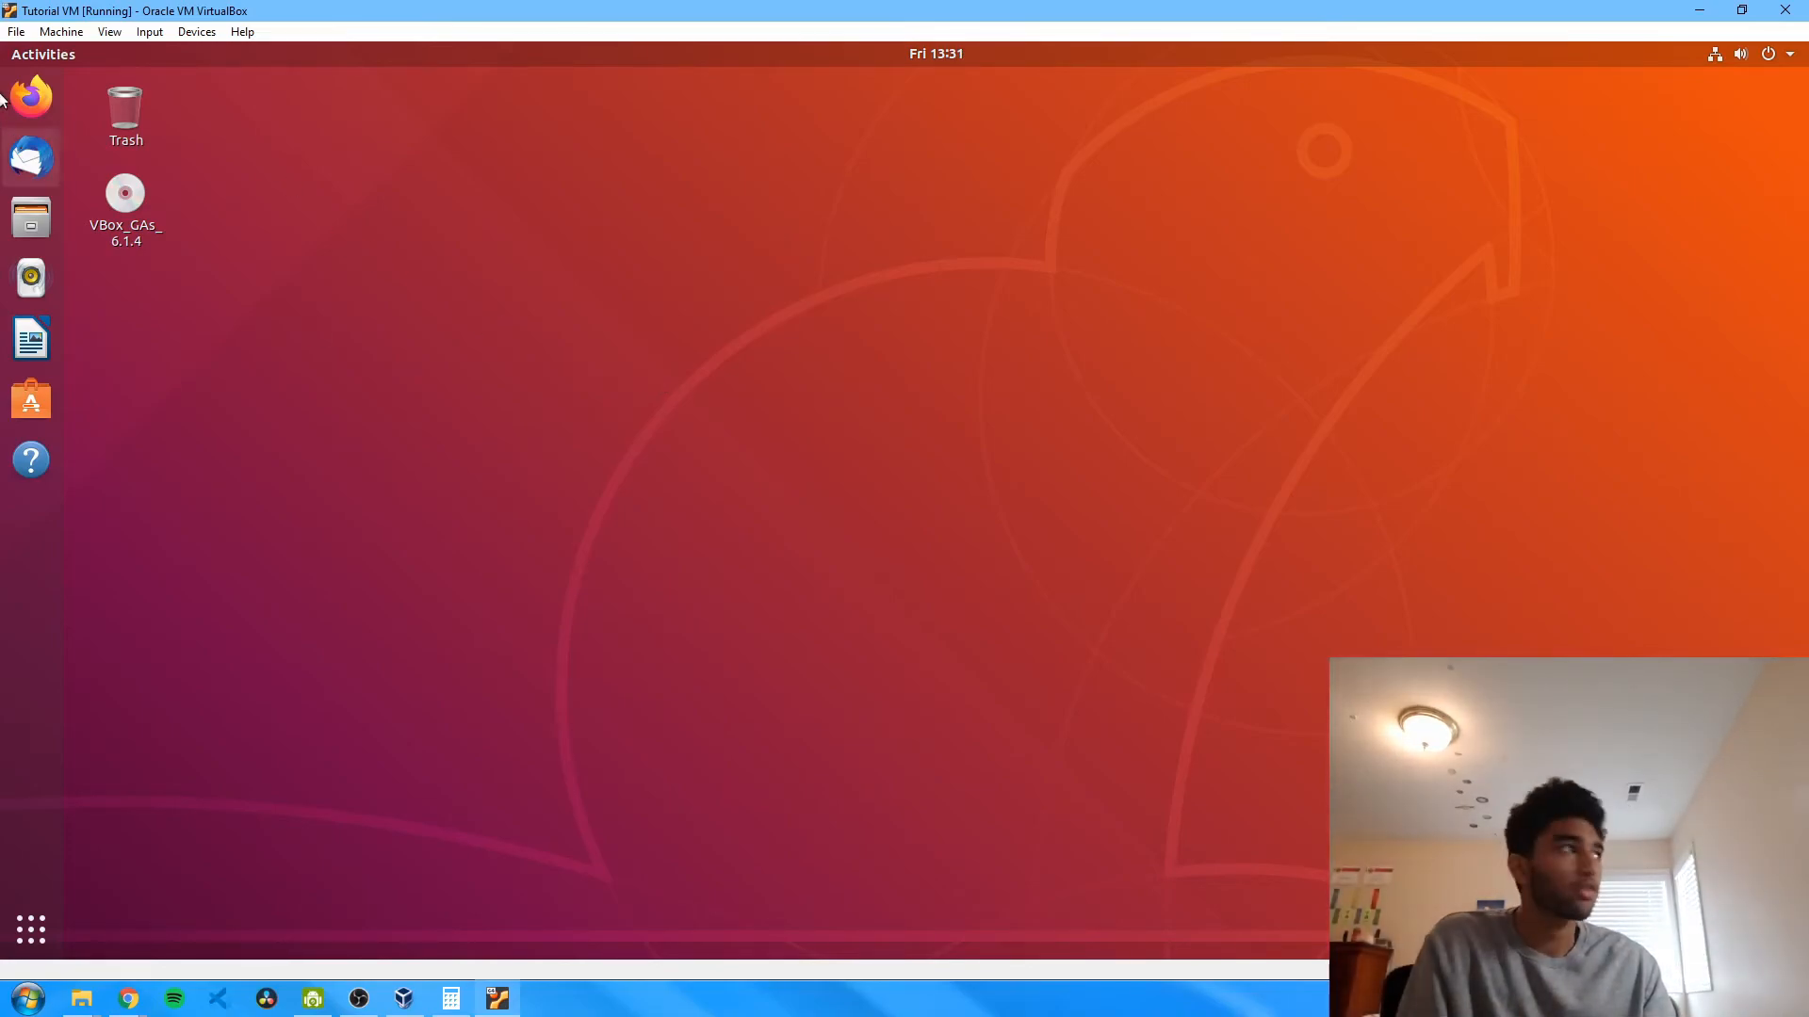
- Open Firefox, find the TeamViewer site and download the Ubuntu/Debian x86 64bit .deb package, opening it with Software Install
{"action": "left_click", "coordinate": [32, 91]}
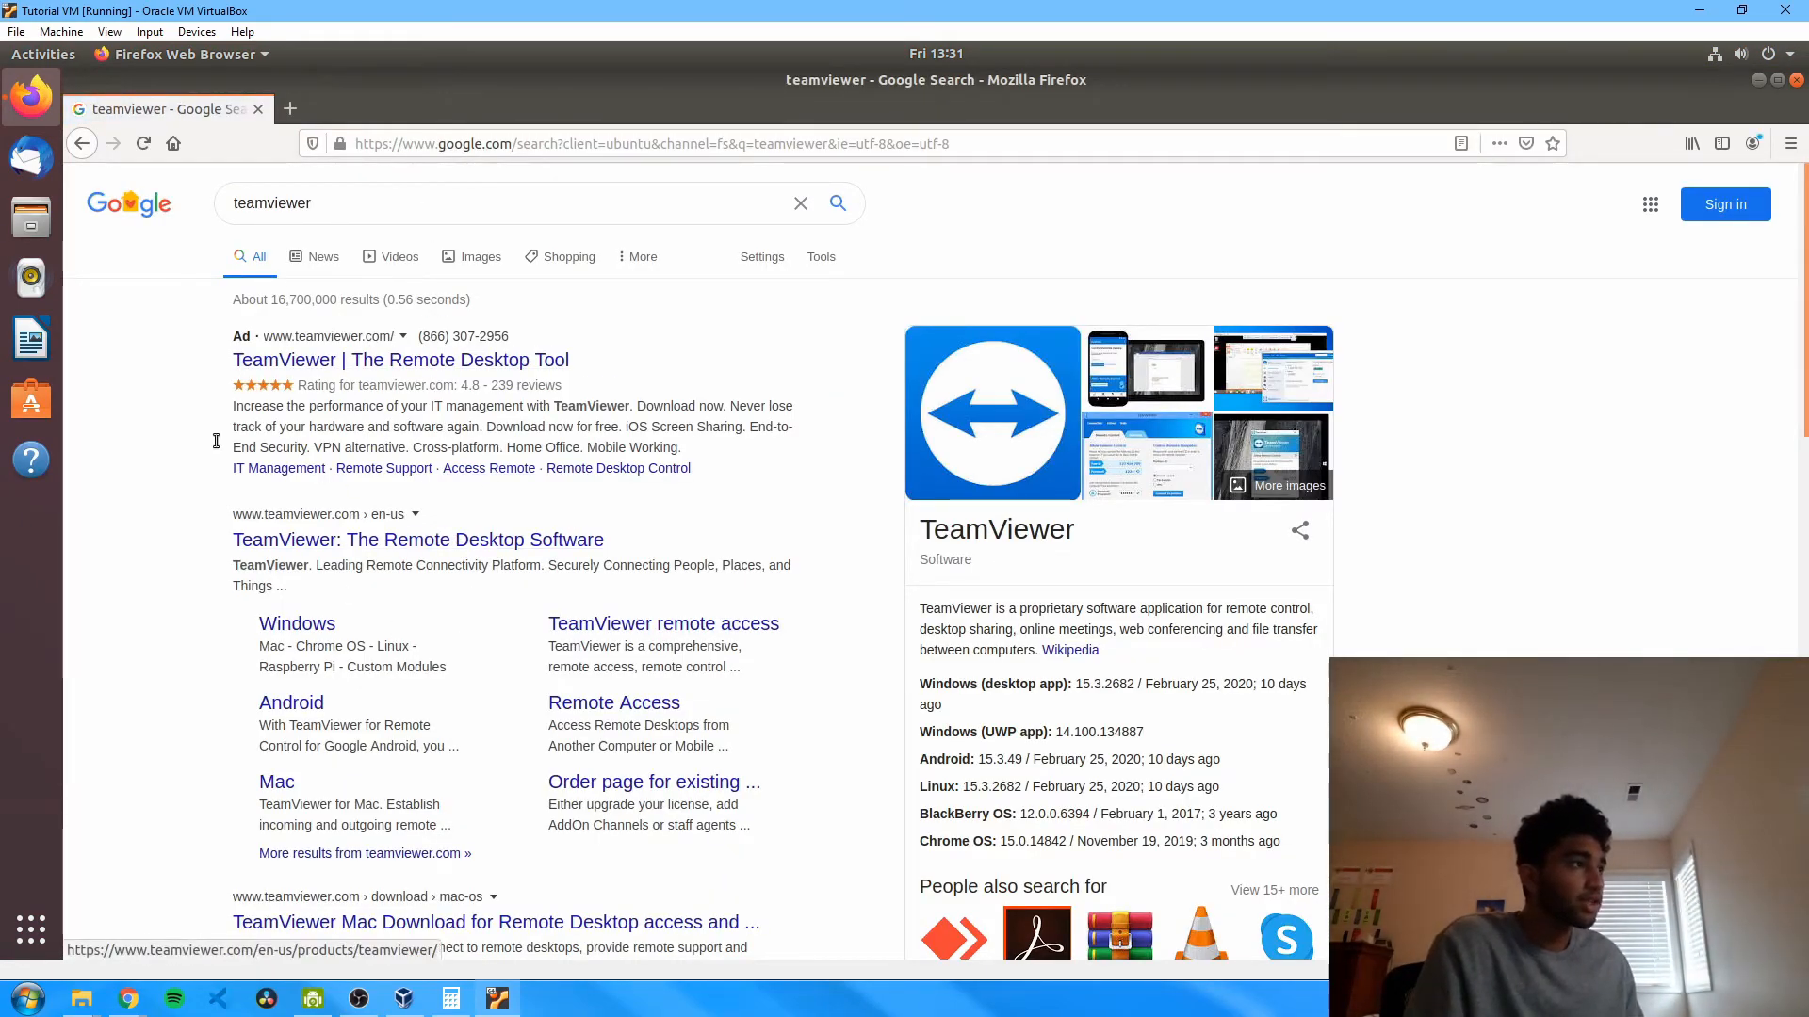
{"action": "left_click", "coordinate": [400, 543]}
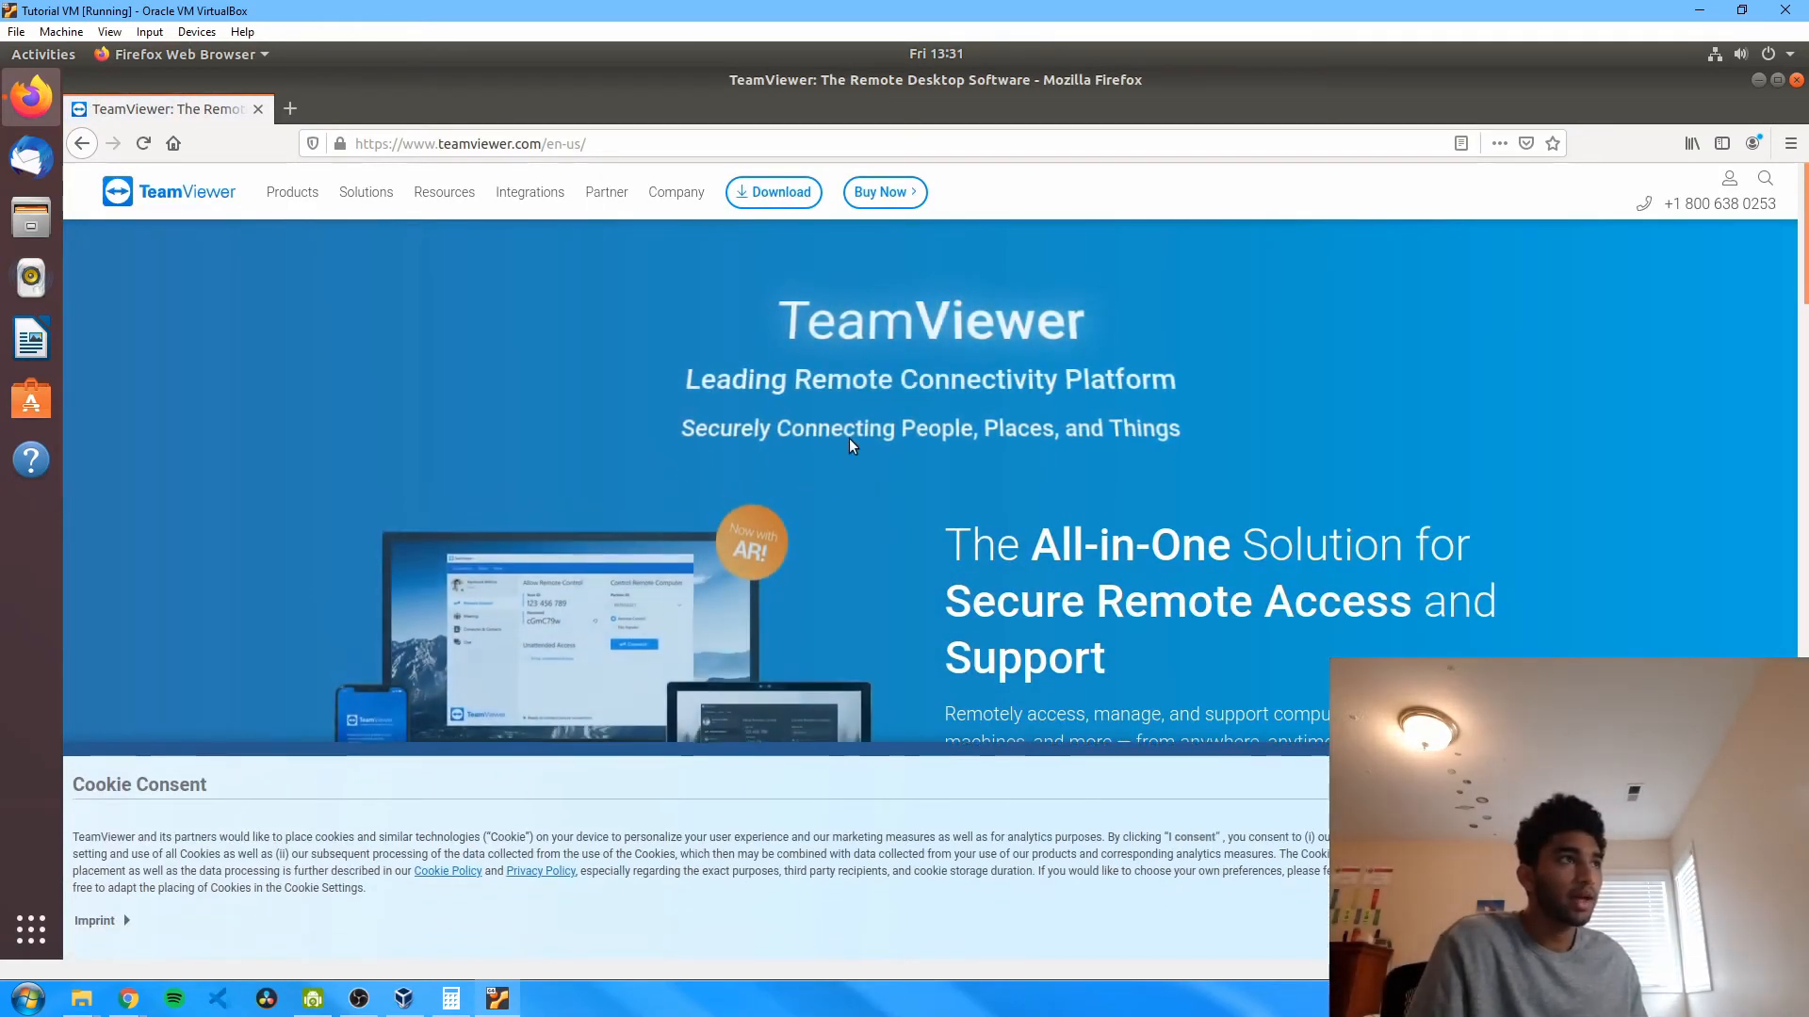
{"action": "left_click", "coordinate": [763, 194]}
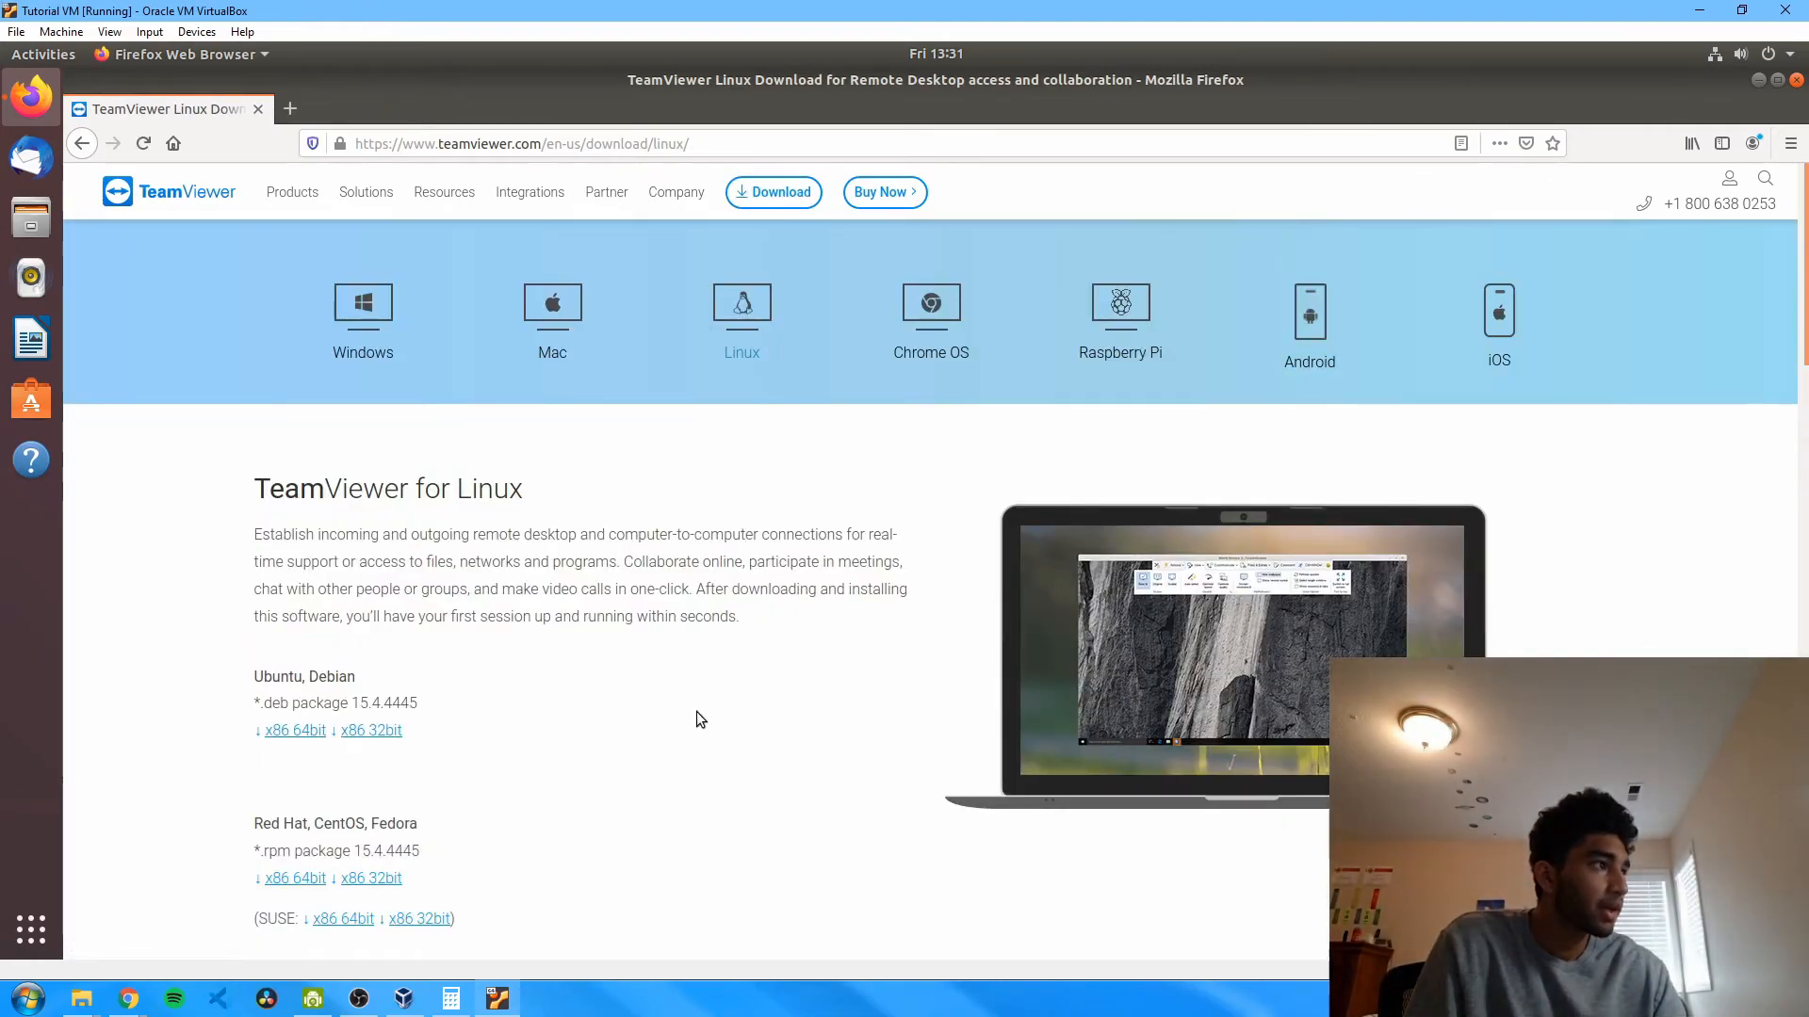
{"action": "scroll", "coordinate": [1804, 315], "scroll_direction": "down", "scroll_amount": 3}
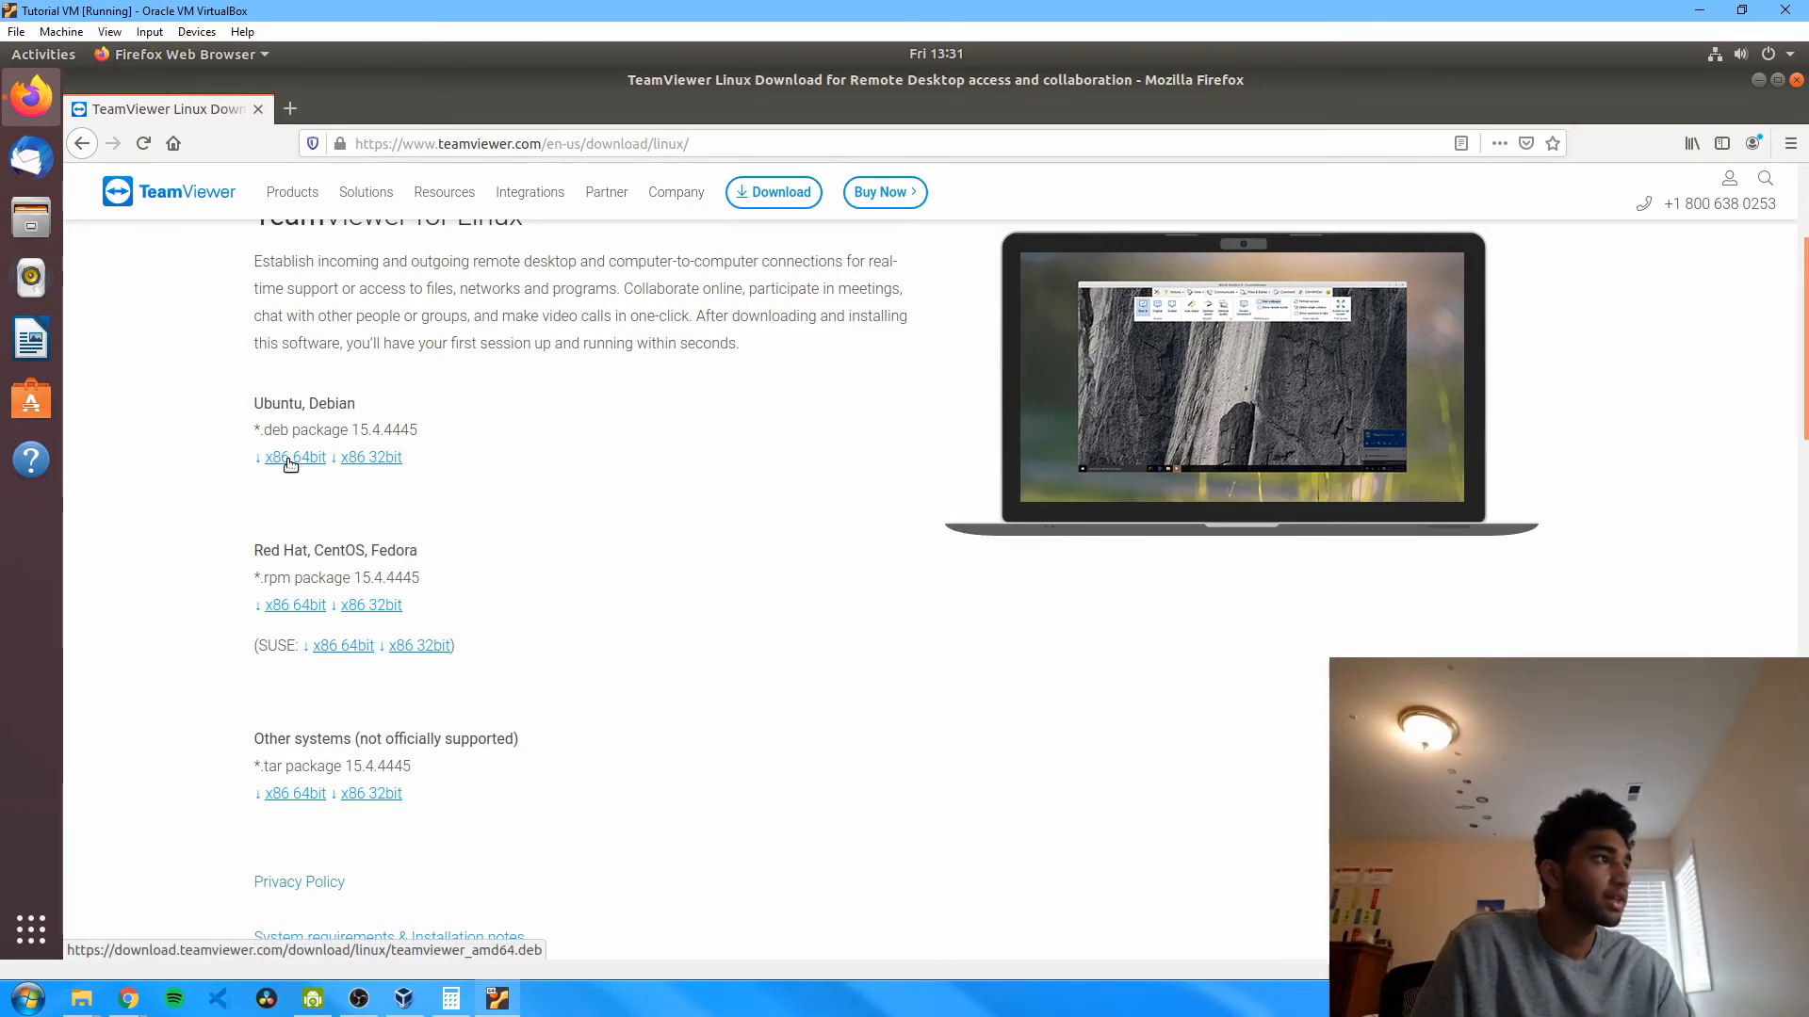
{"action": "left_click", "coordinate": [292, 465]}
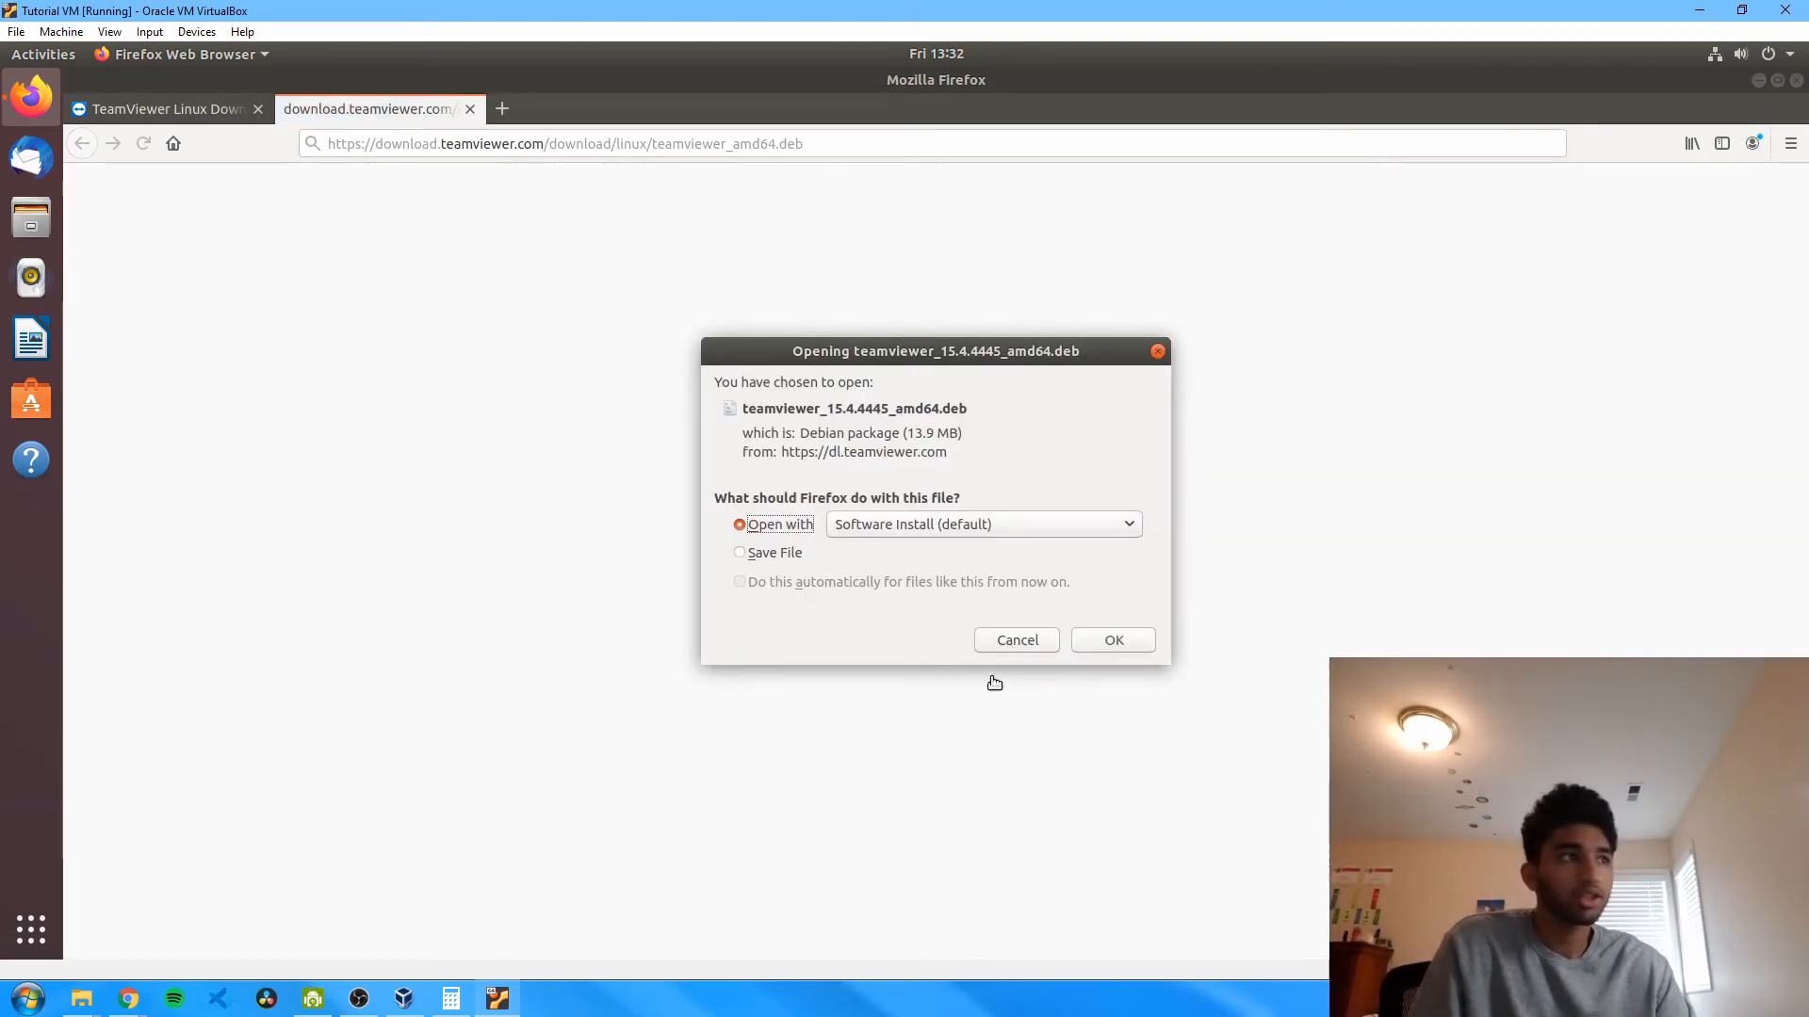
{"action": "left_click", "coordinate": [1096, 646]}
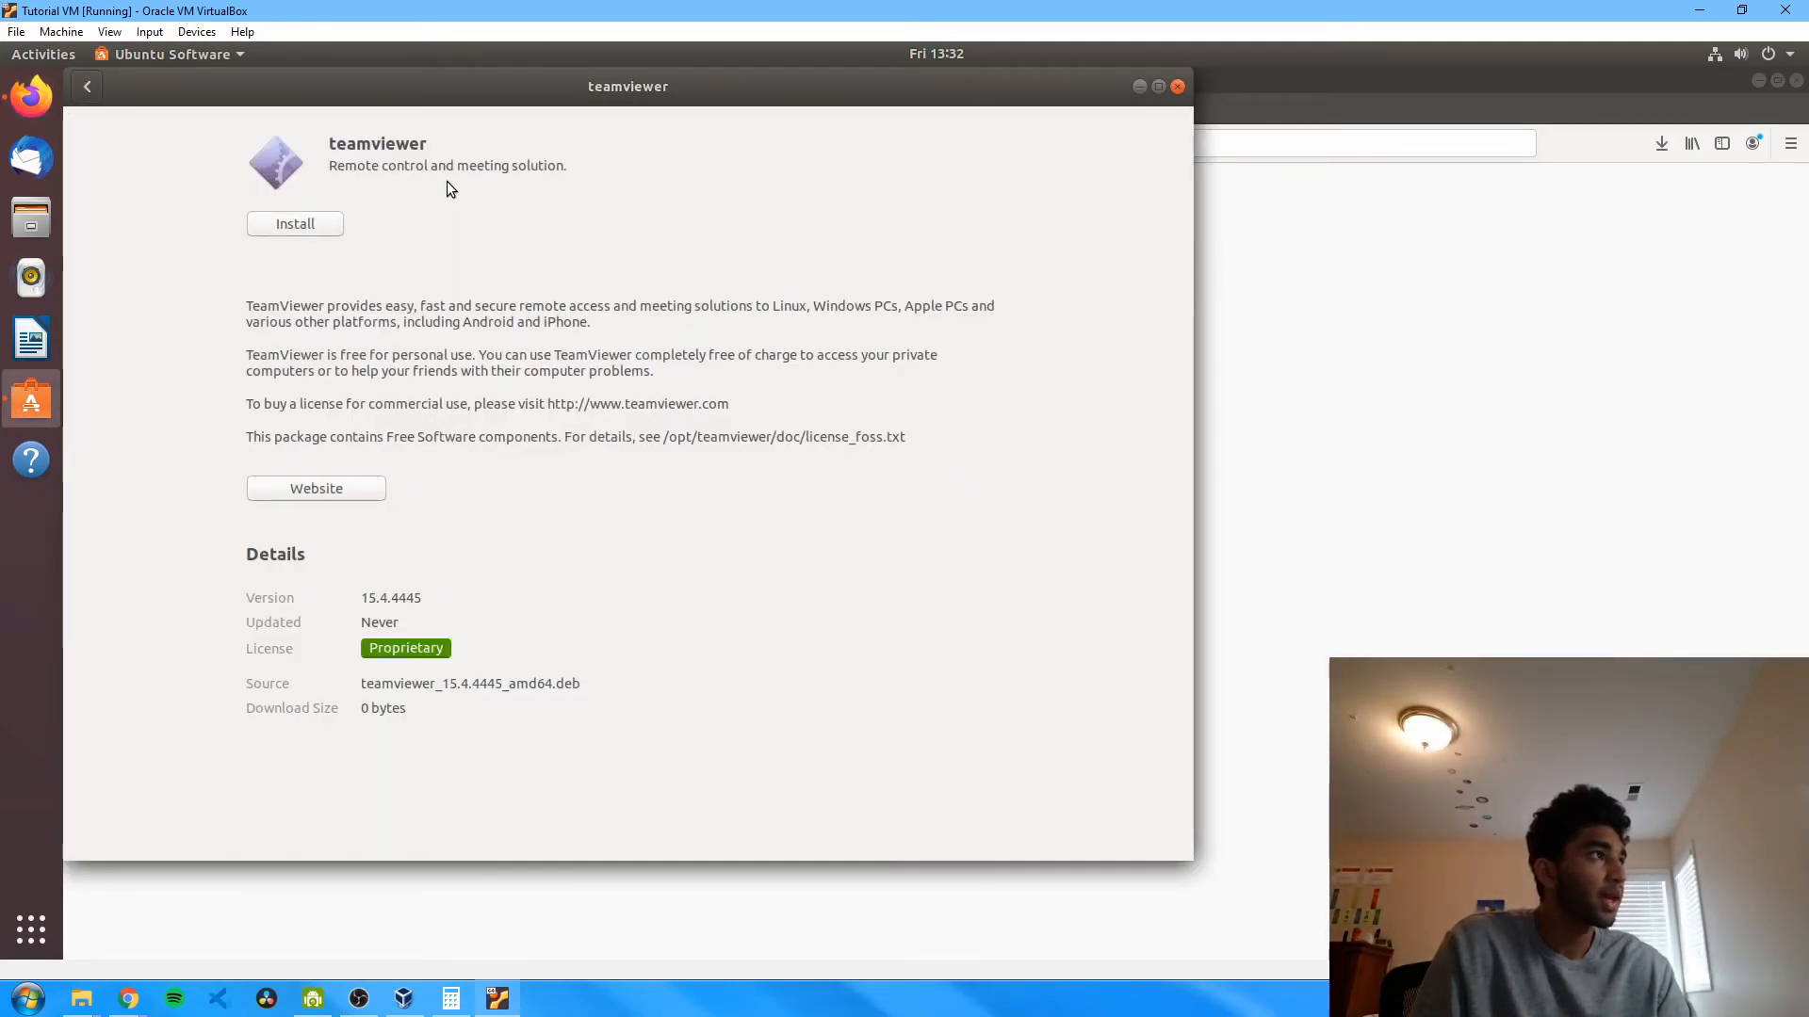
- Install the teamviewer package, authenticate with the account password and close the software window once installed
{"action": "left_click", "coordinate": [283, 223]}
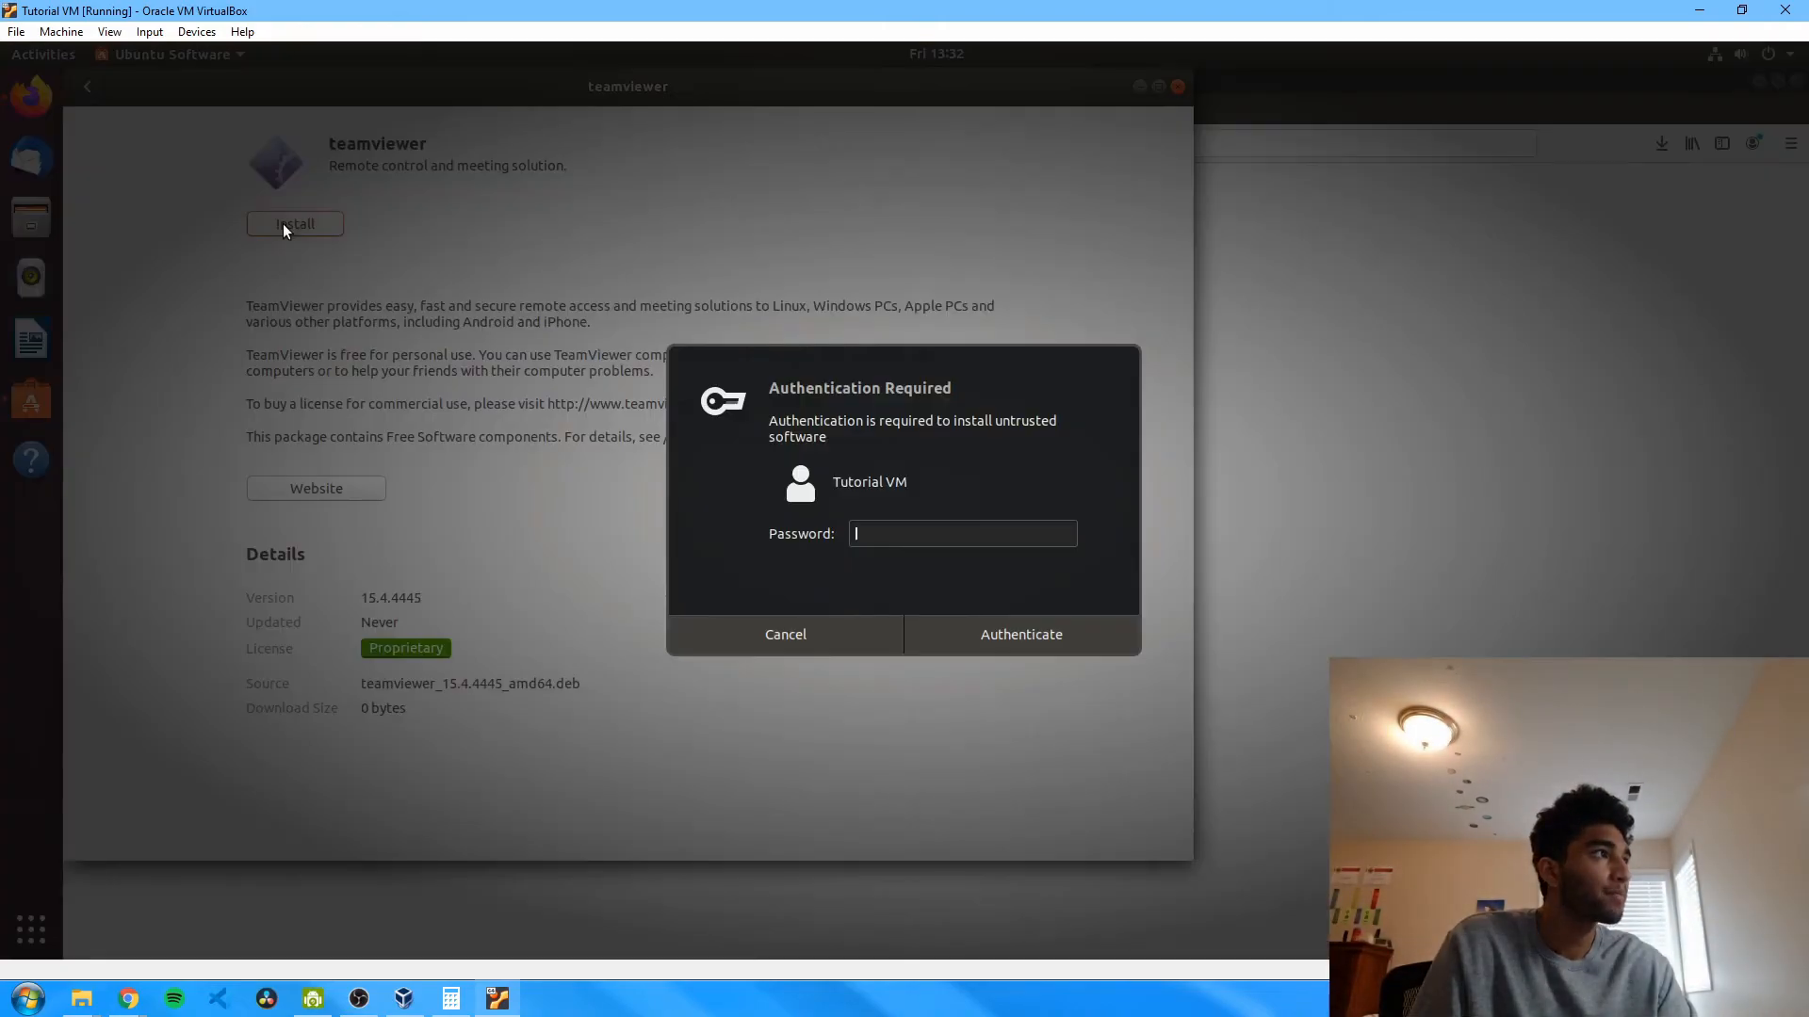
{"action": "type", "text": "*******"}
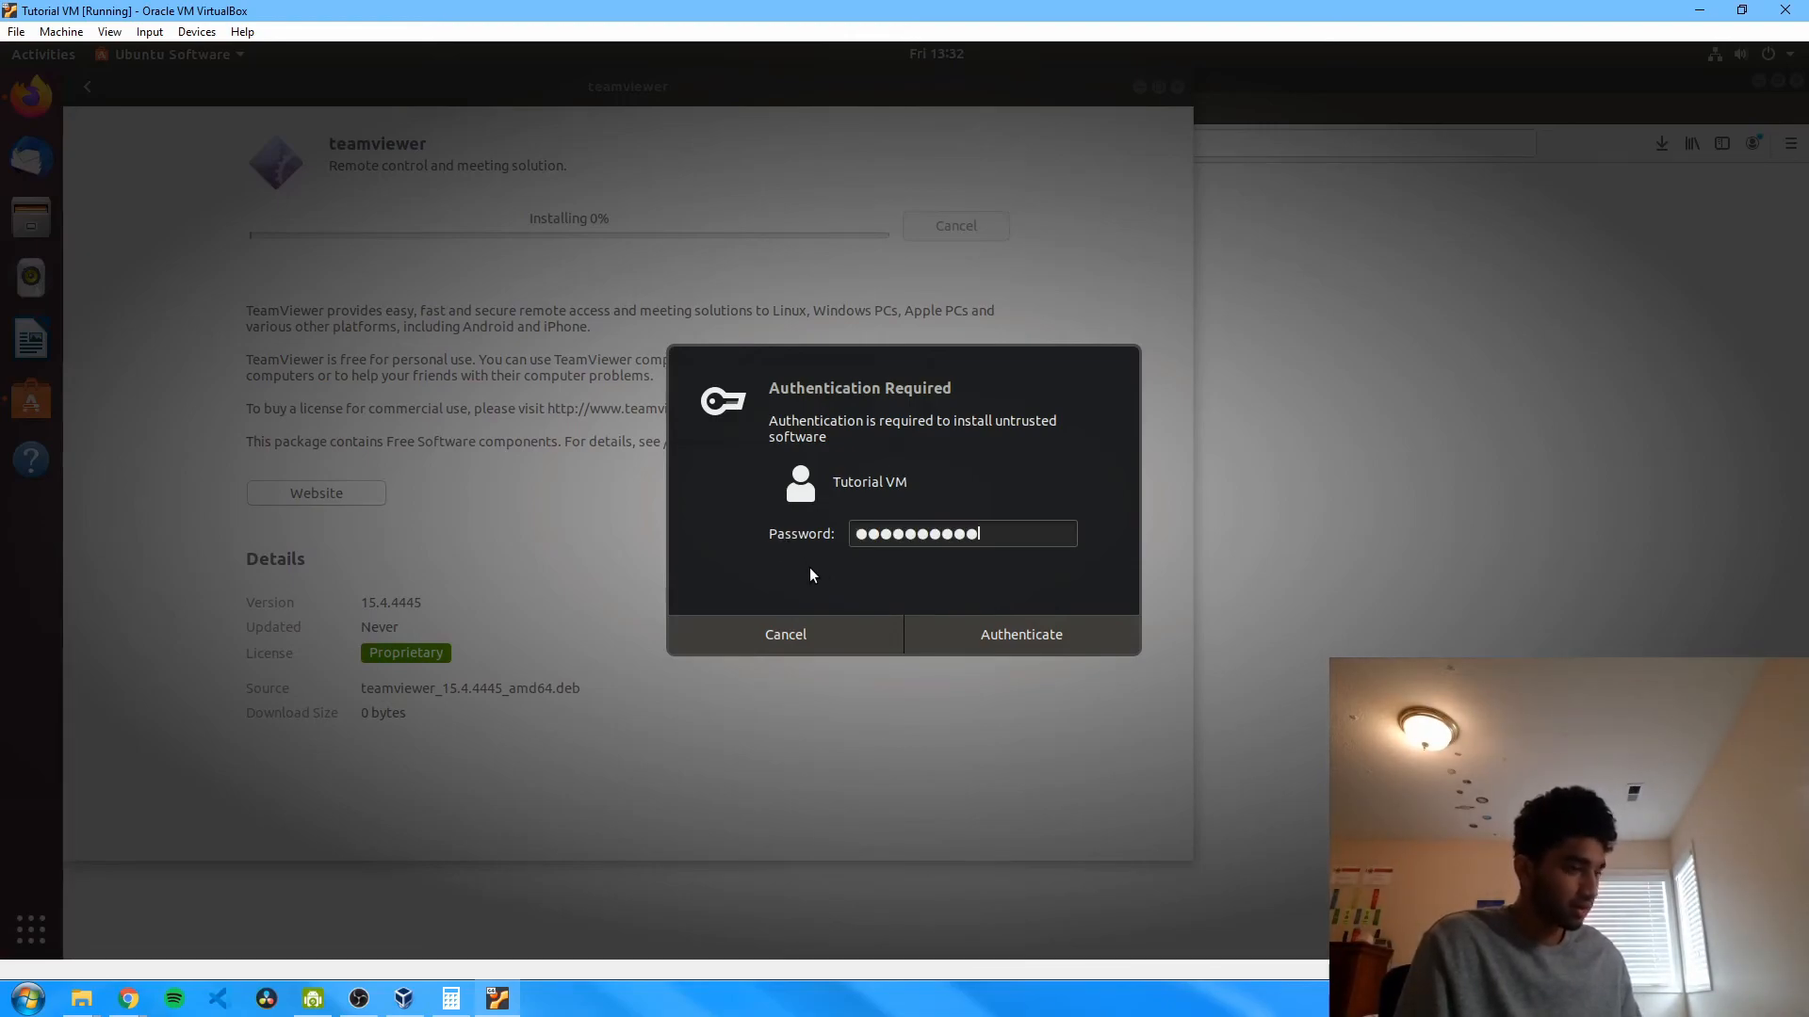
{"action": "type", "text": "***"}
{"action": "left_click", "coordinate": [1018, 640]}
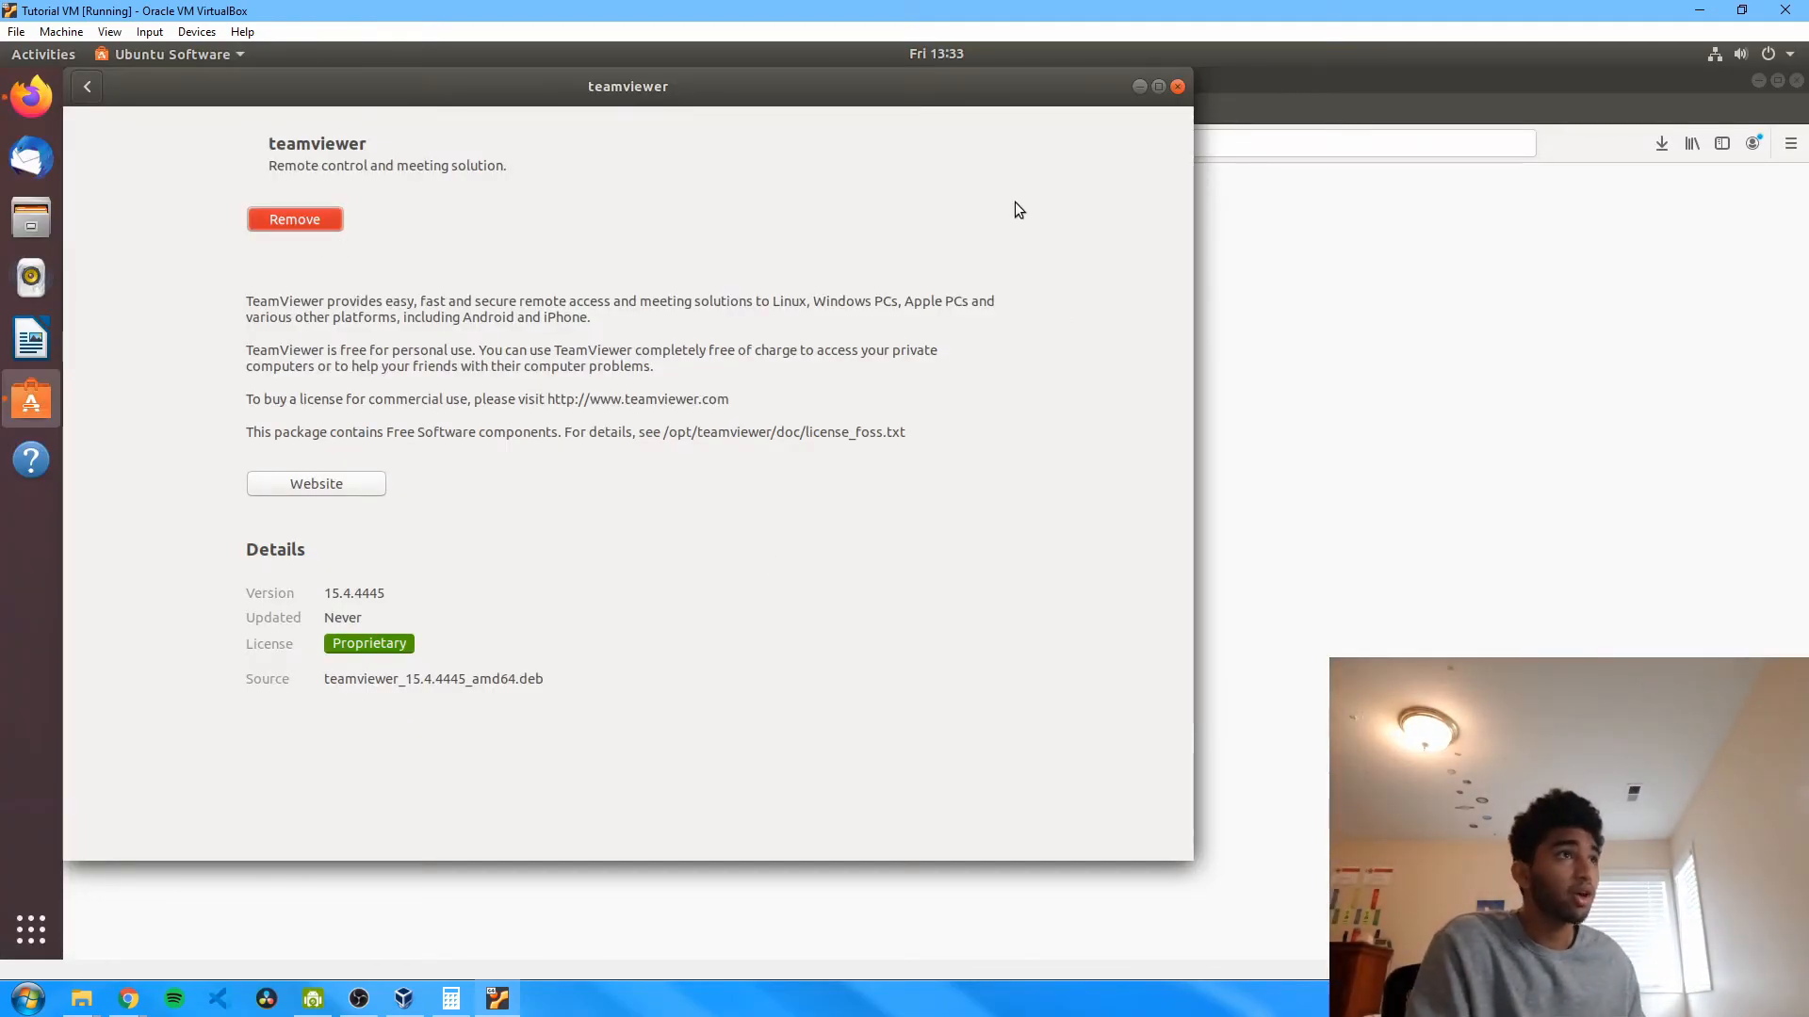
{"action": "left_click", "coordinate": [1175, 86]}
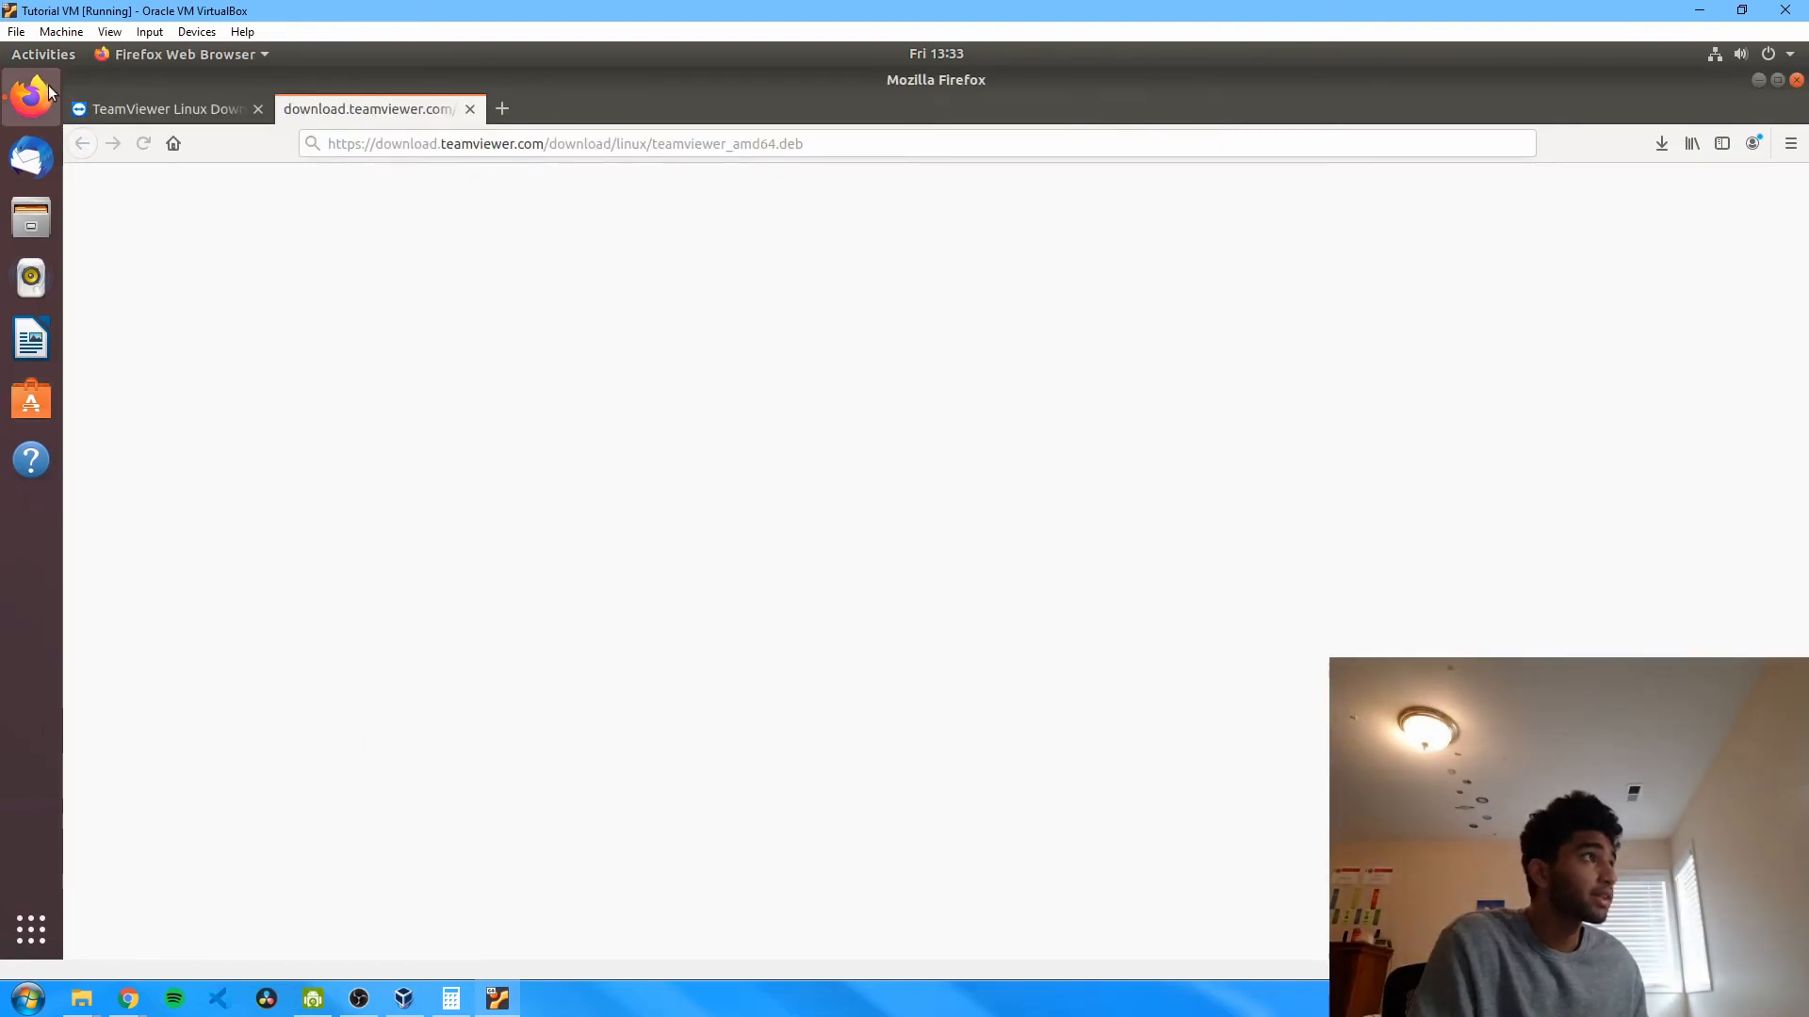
- Launch TeamViewer from the installed applications, accept its license agreement and move its window to a clear area of the desktop
{"action": "left_click", "coordinate": [42, 56]}
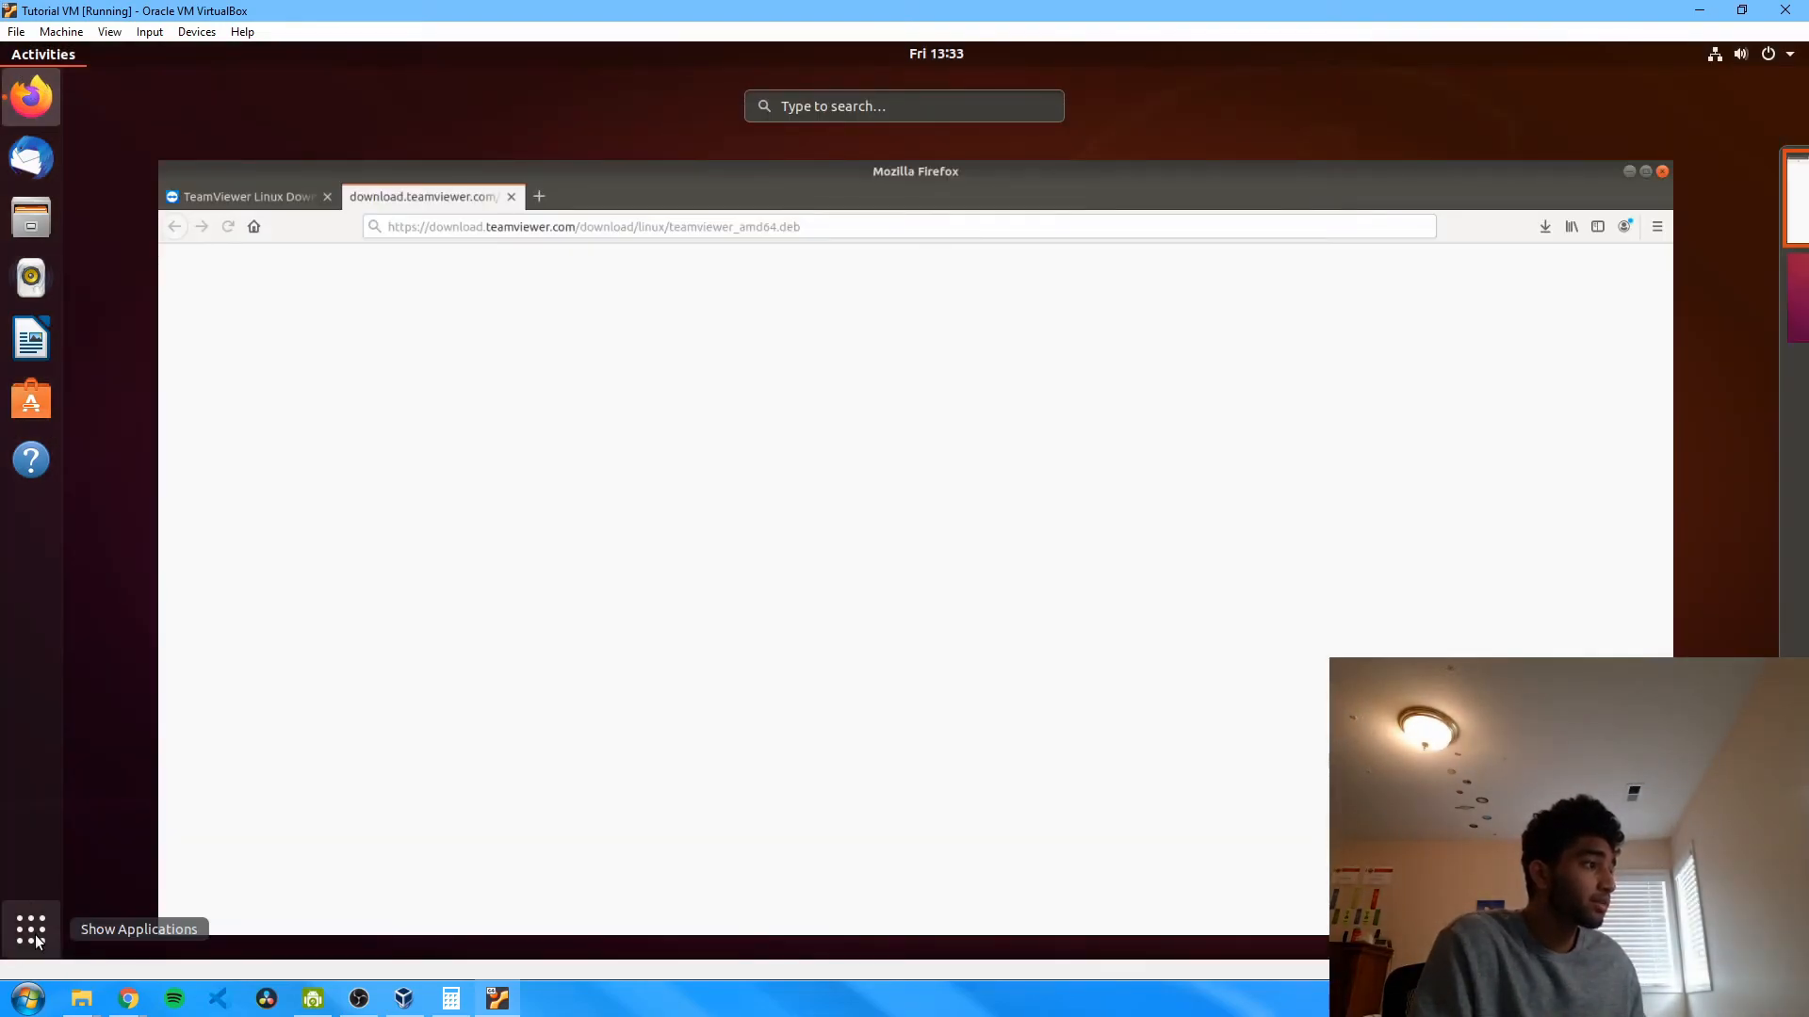
{"action": "left_click", "coordinate": [4, 59]}
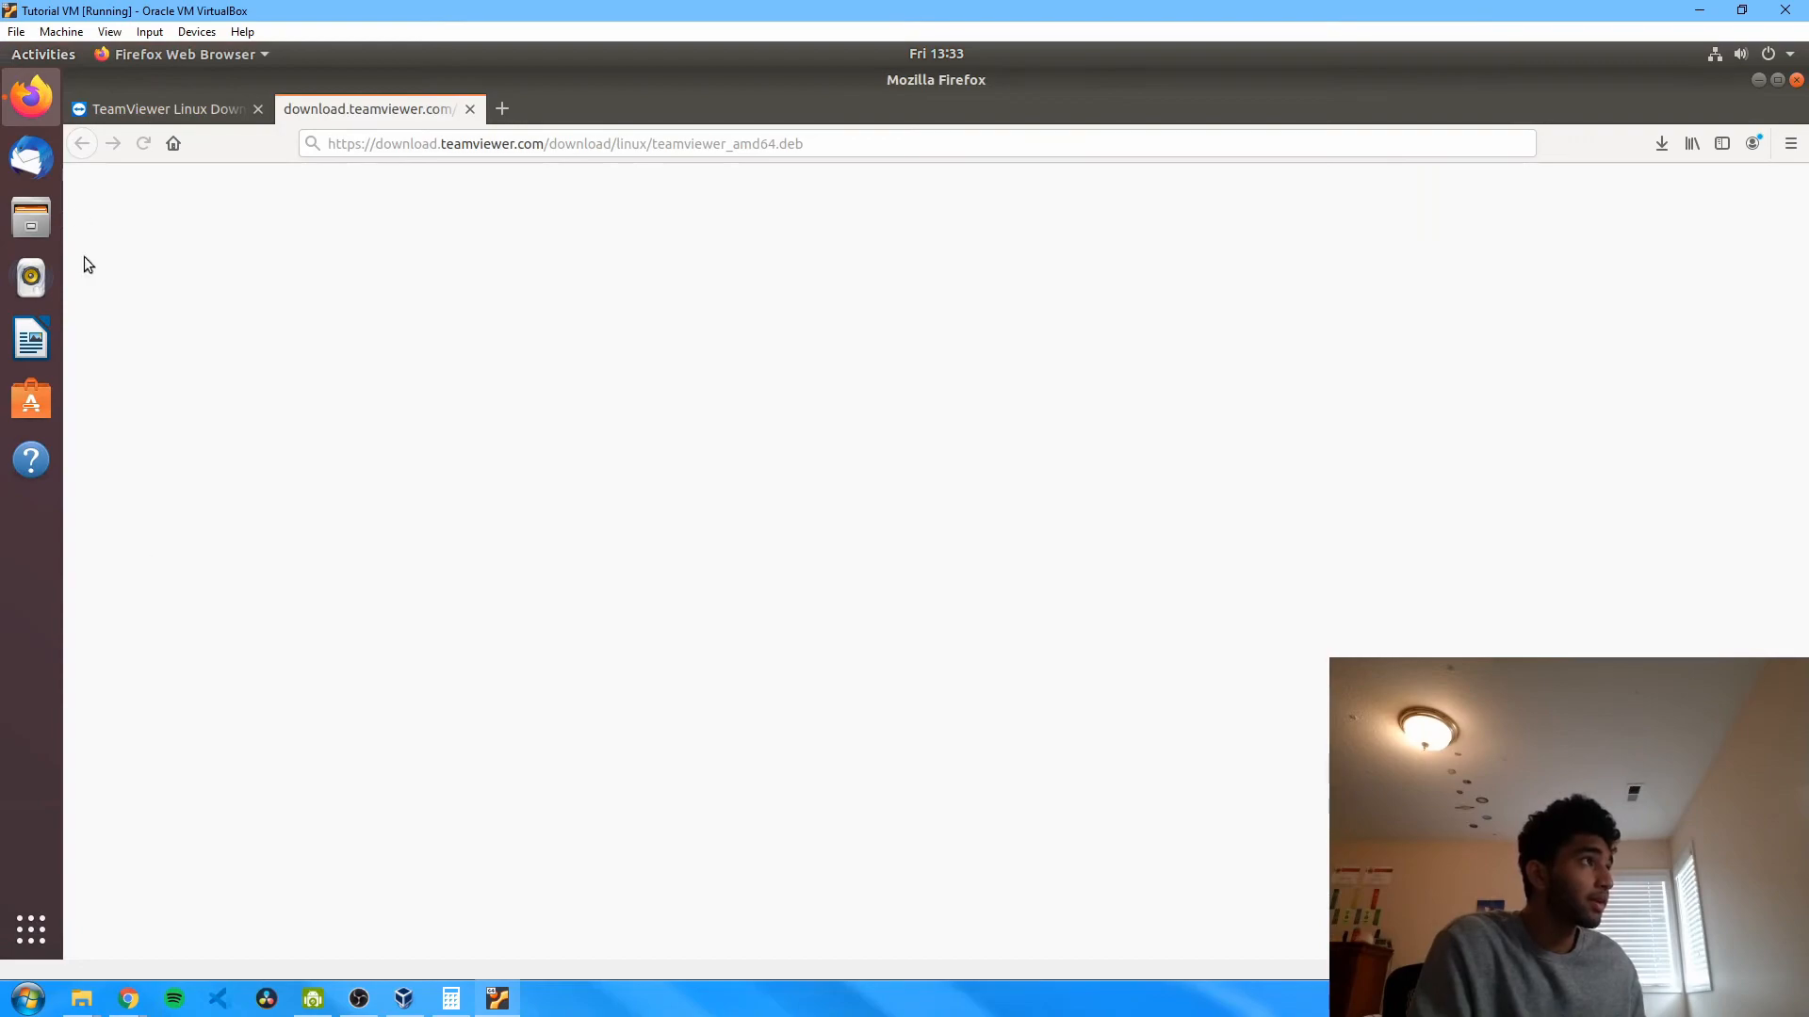
{"action": "left_click", "coordinate": [29, 931]}
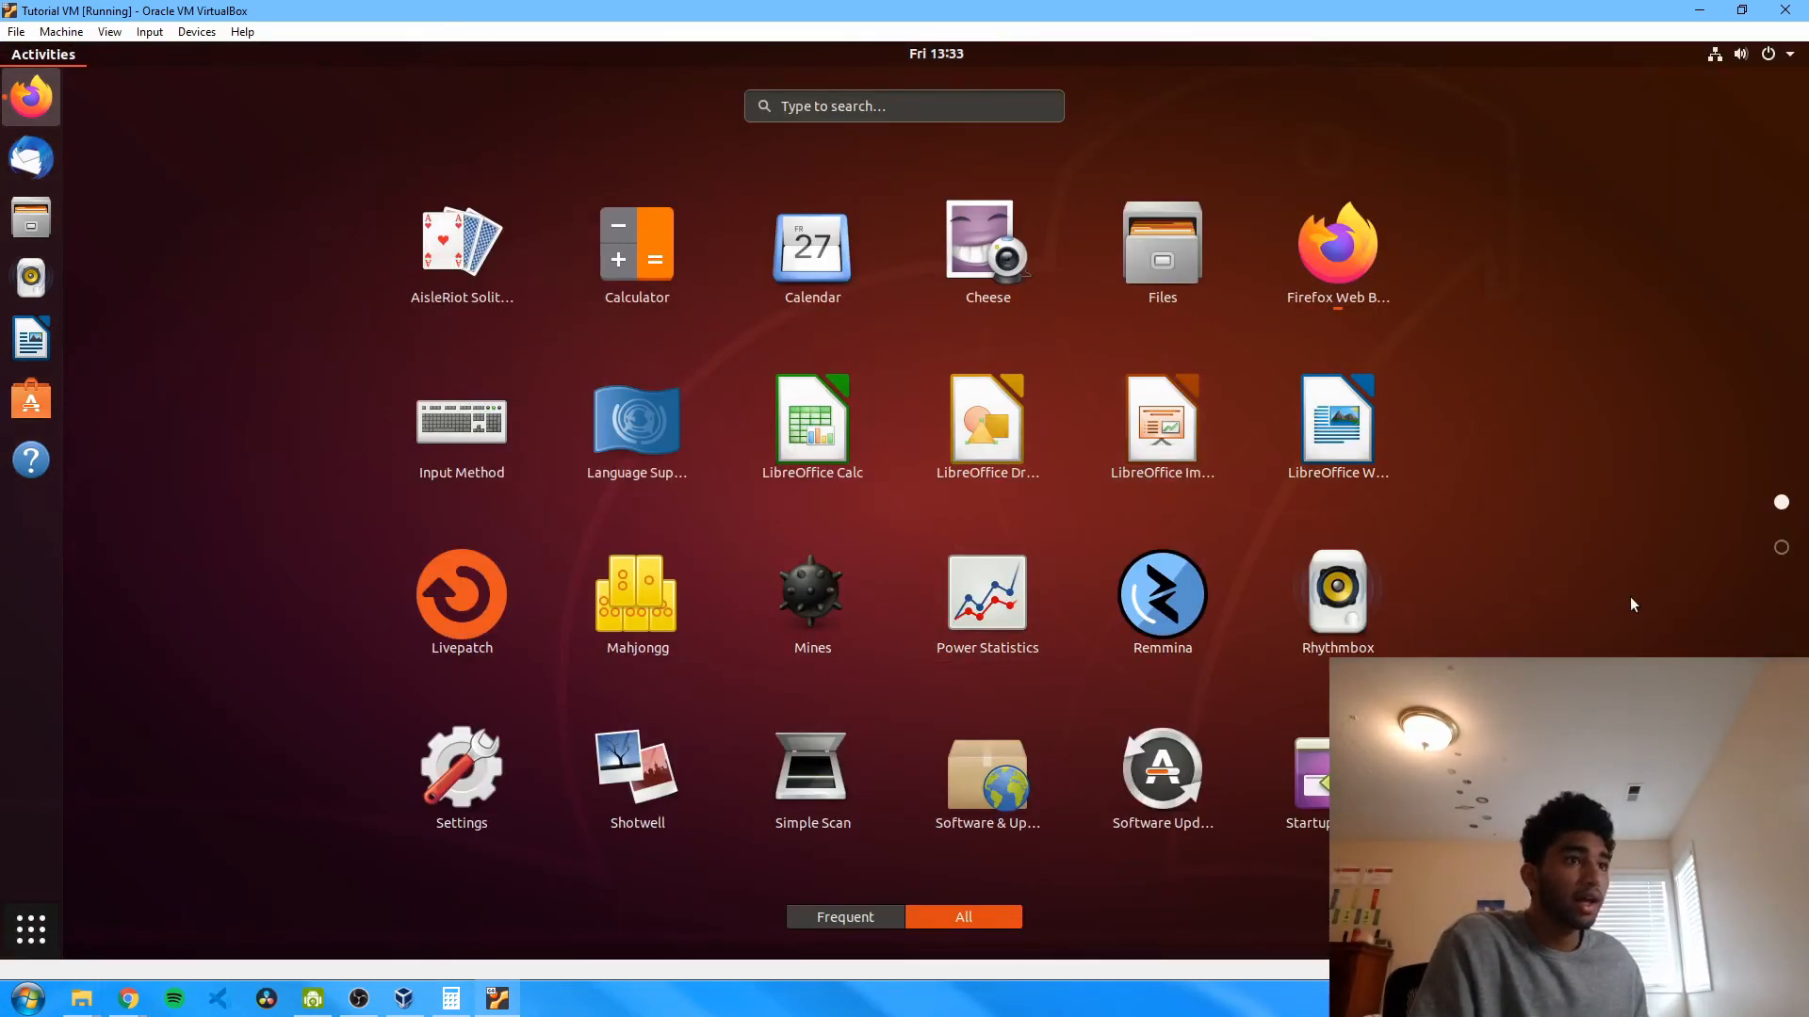
{"action": "left_click", "coordinate": [1766, 552]}
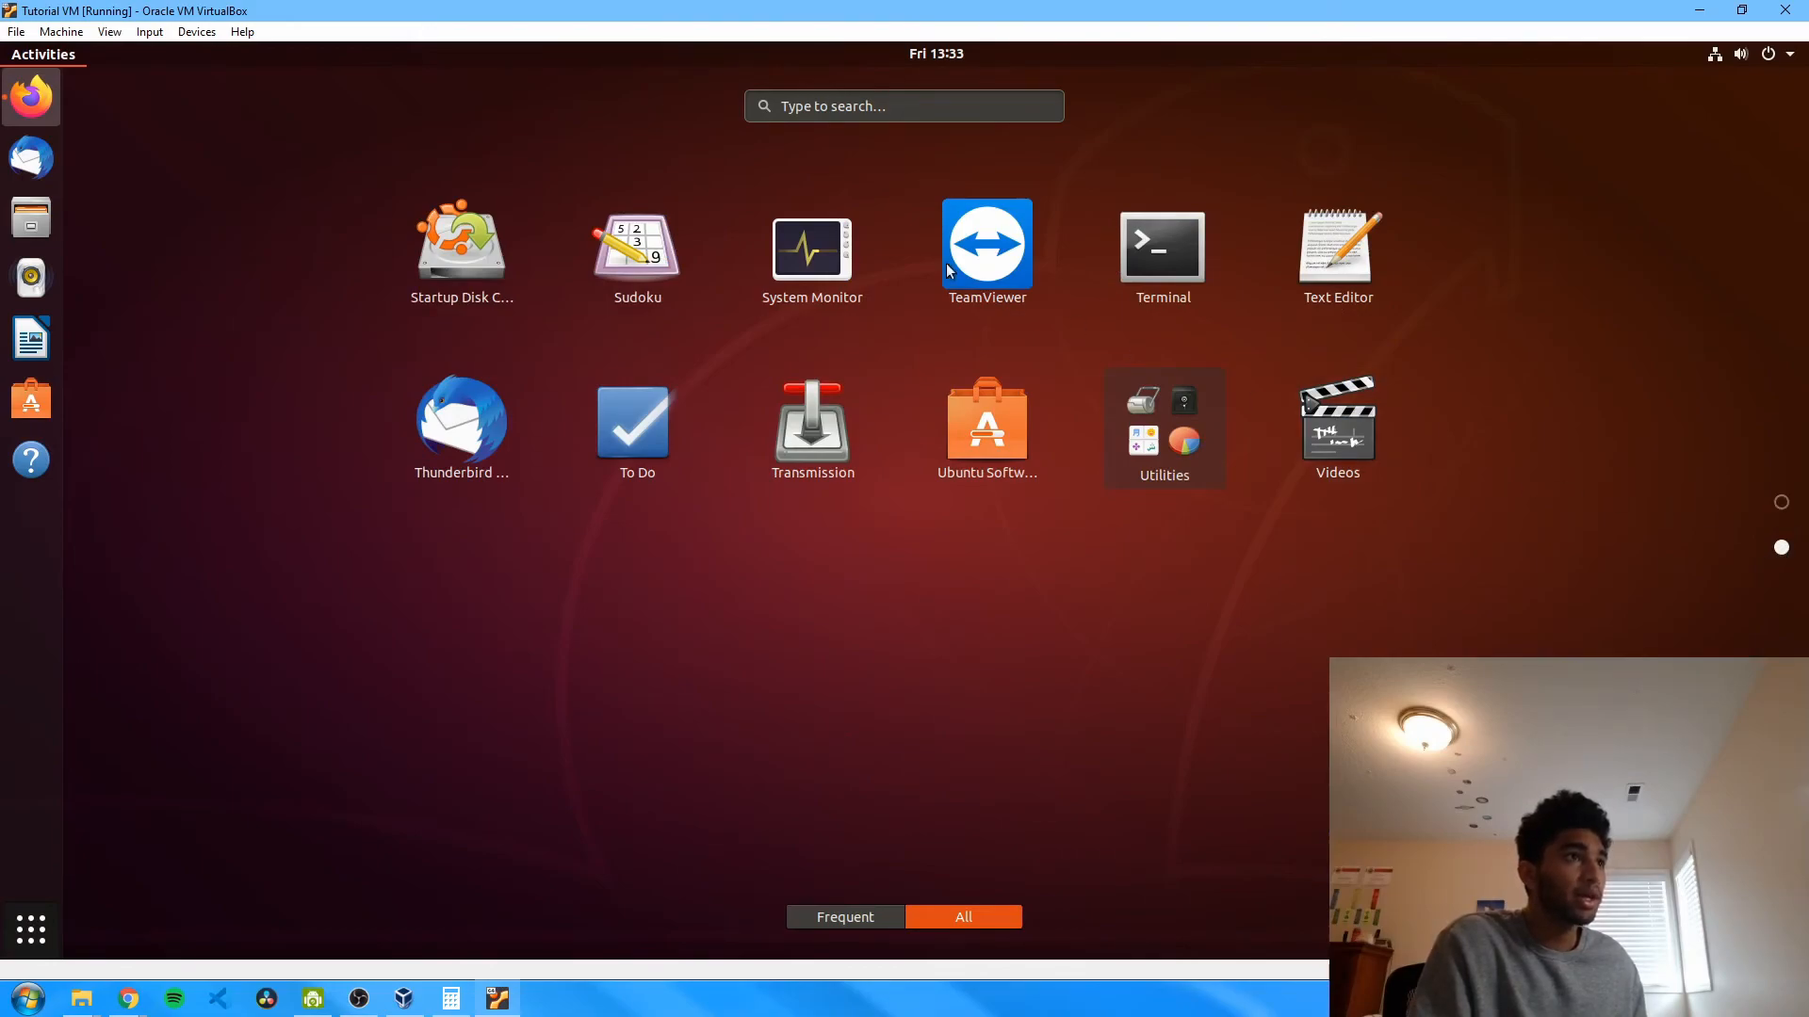
{"action": "left_click", "coordinate": [982, 262]}
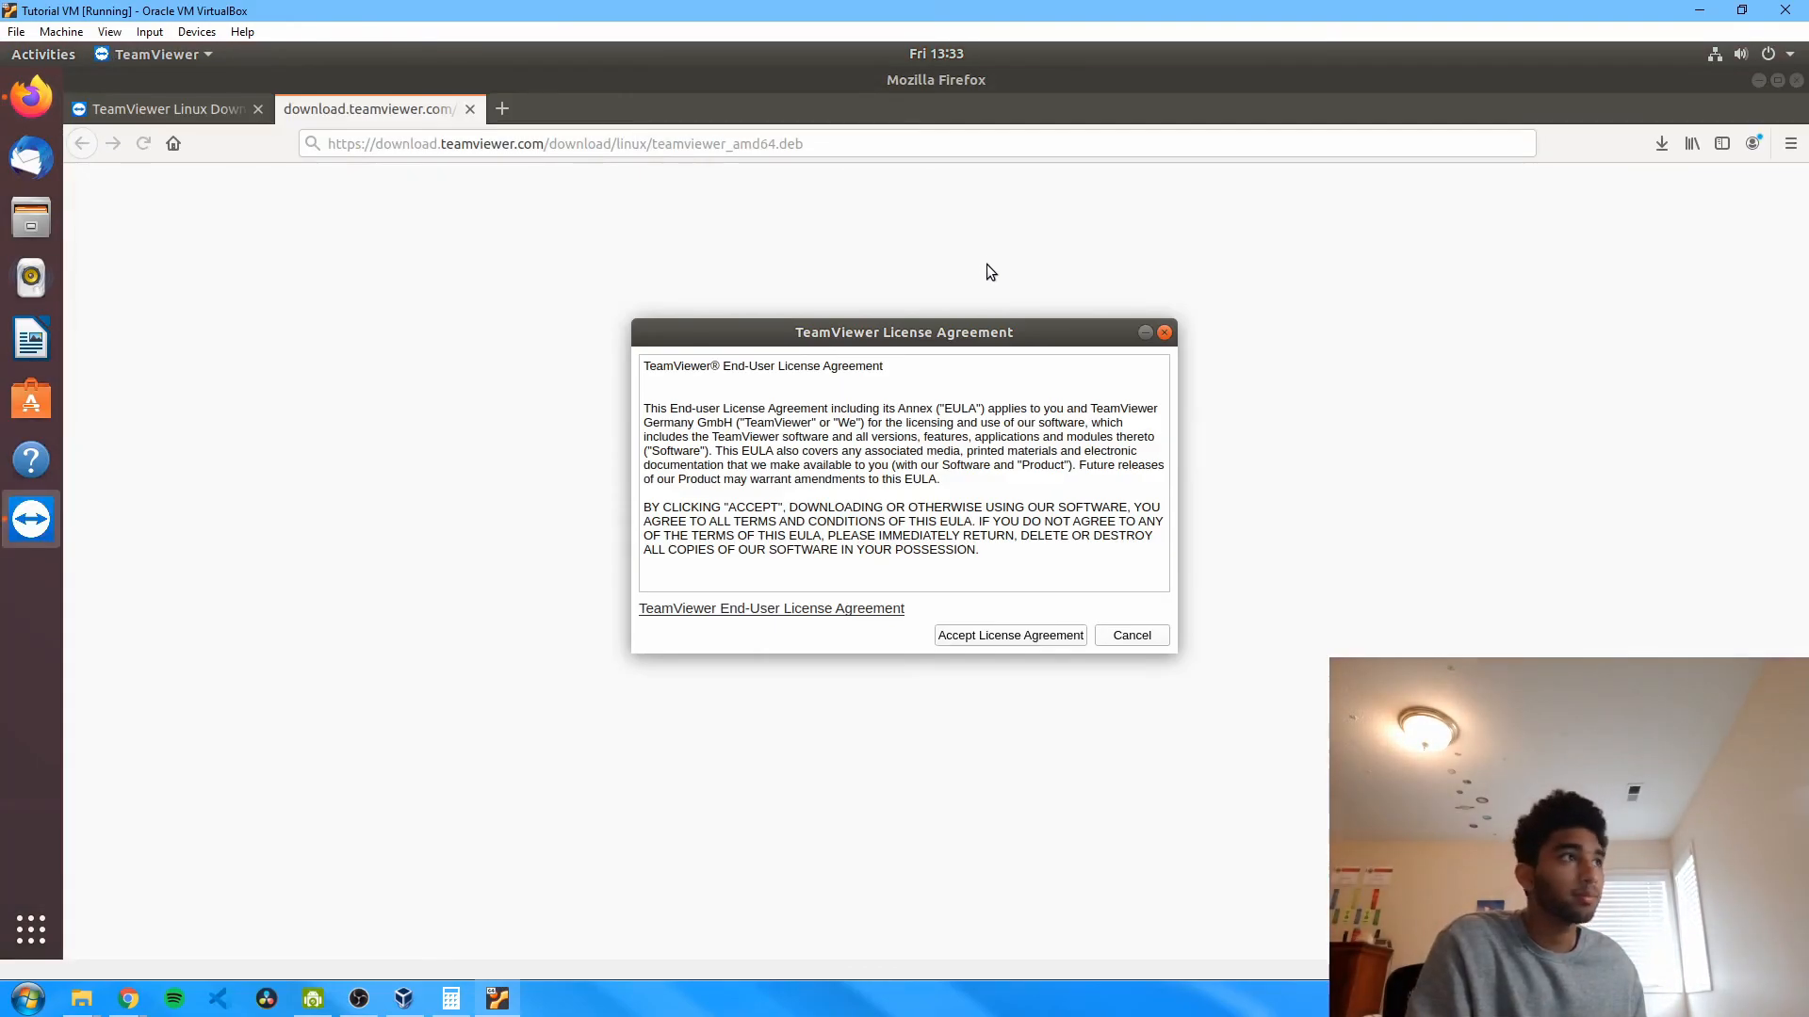
{"action": "key", "text": "Return"}
{"action": "left_click_drag", "start_coordinate": [1166, 476], "coordinate": [663, 227]}
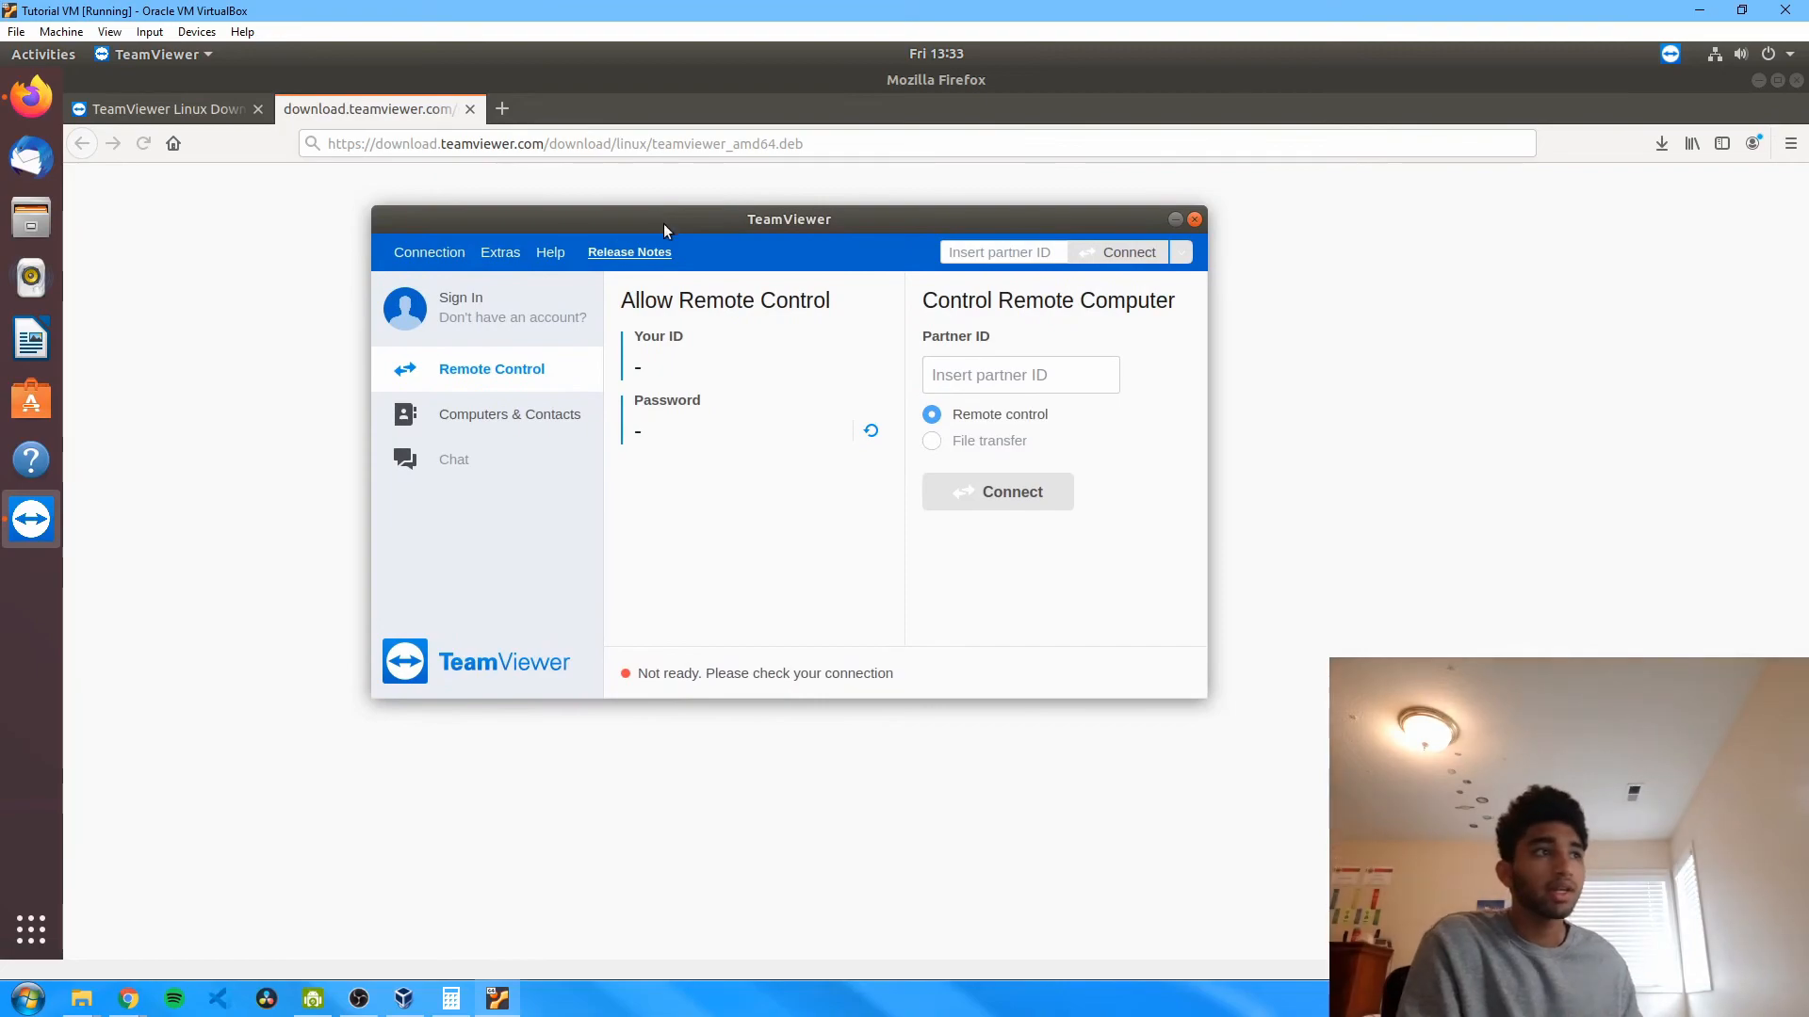